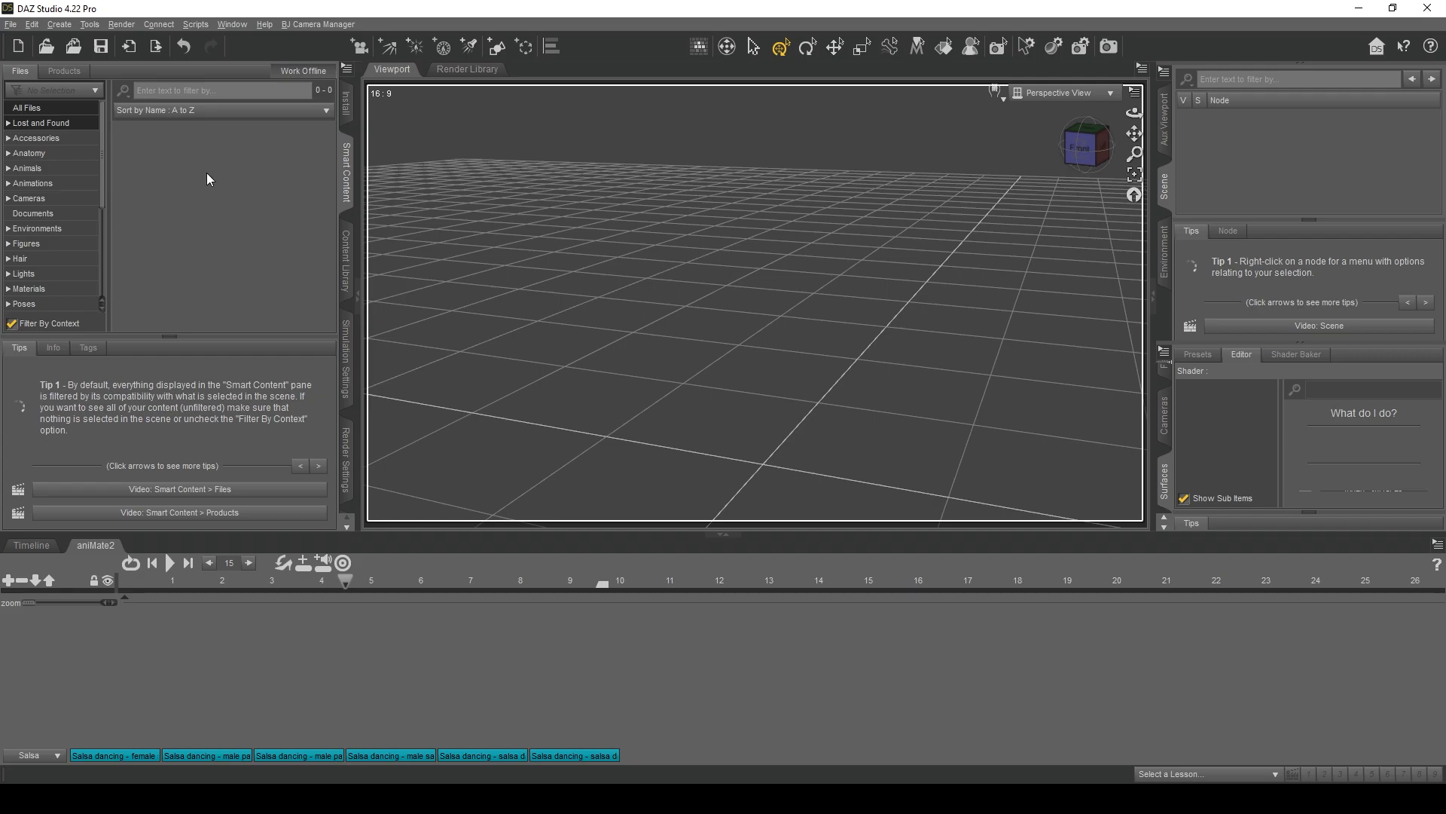
# Import "Piano playing - playing a run on a piano.fbx" from the Gen2 folder, including rotation limits and the mixamo.com animation
pyautogui.click(10, 24)
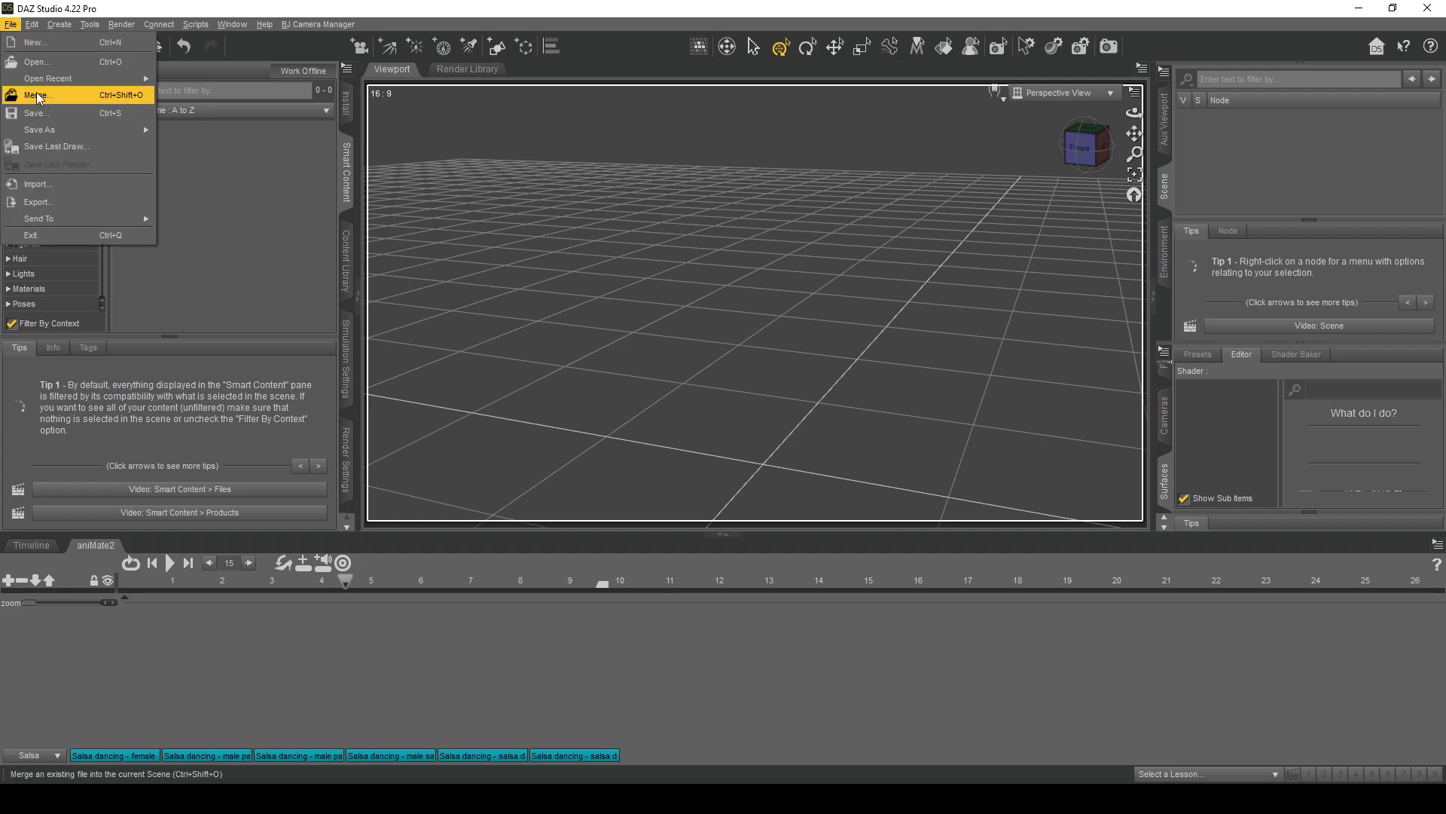
pyautogui.click(42, 186)
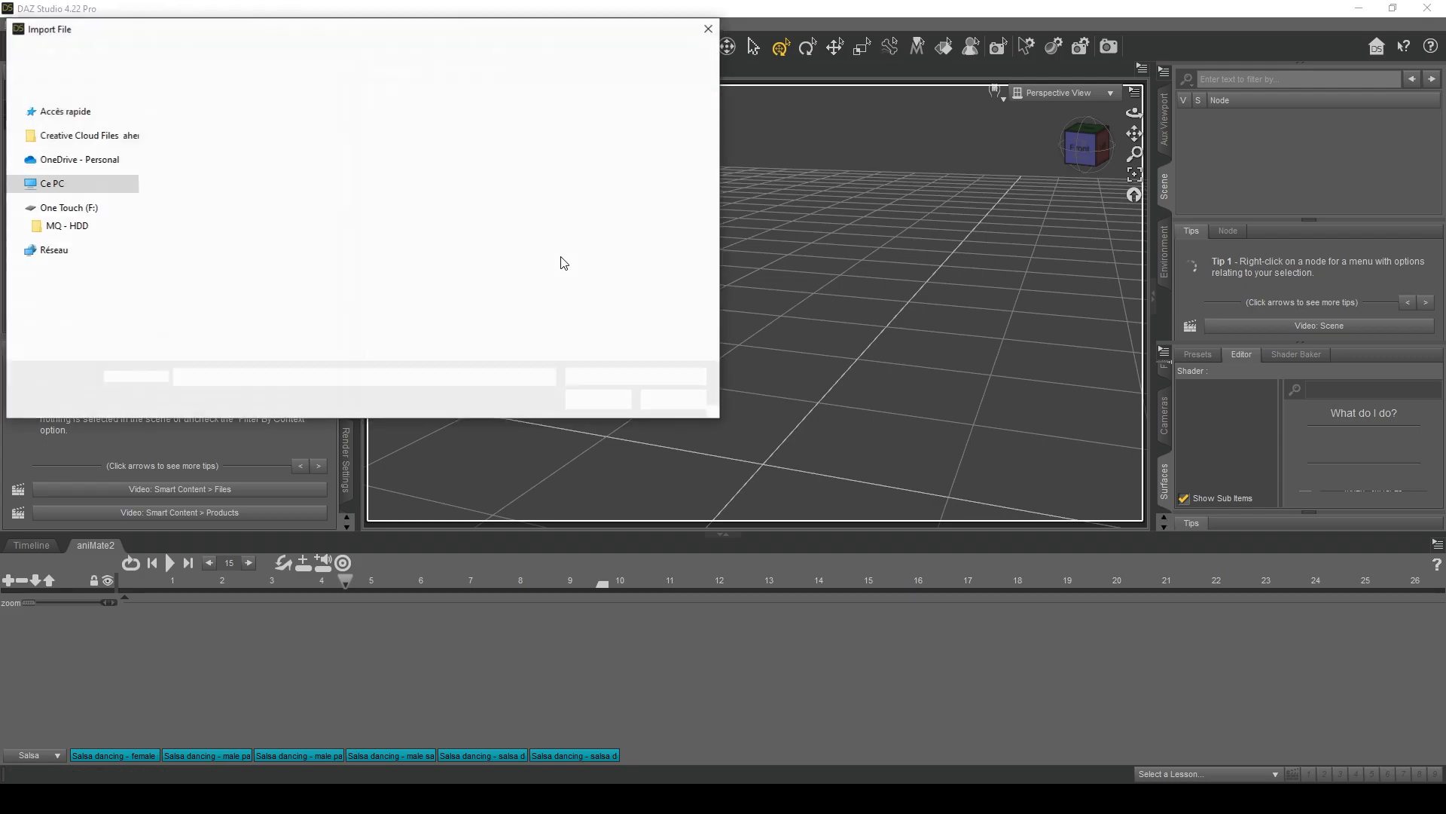
pyautogui.click(241, 139)
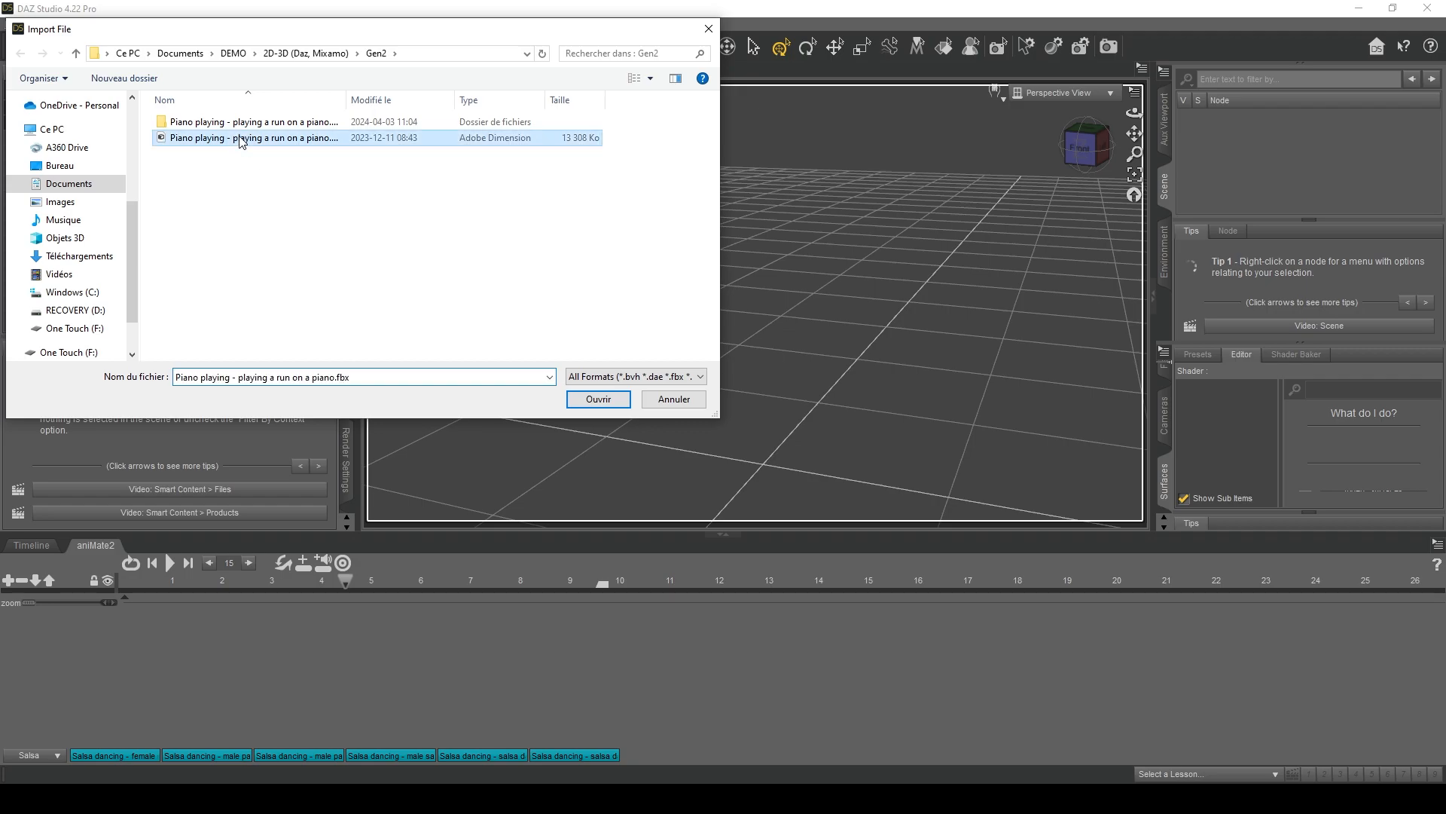
pyautogui.click(599, 404)
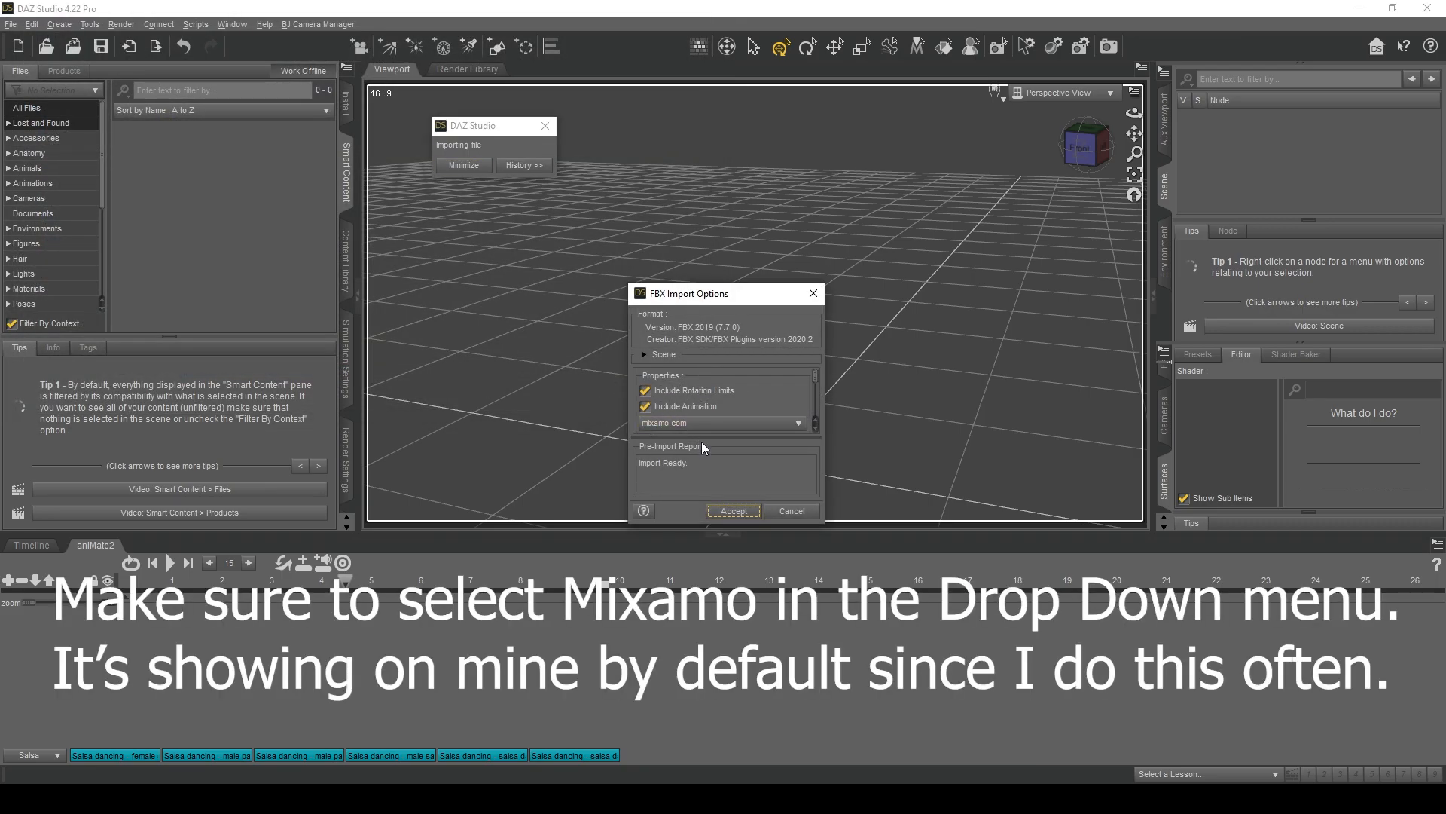
pyautogui.click(733, 511)
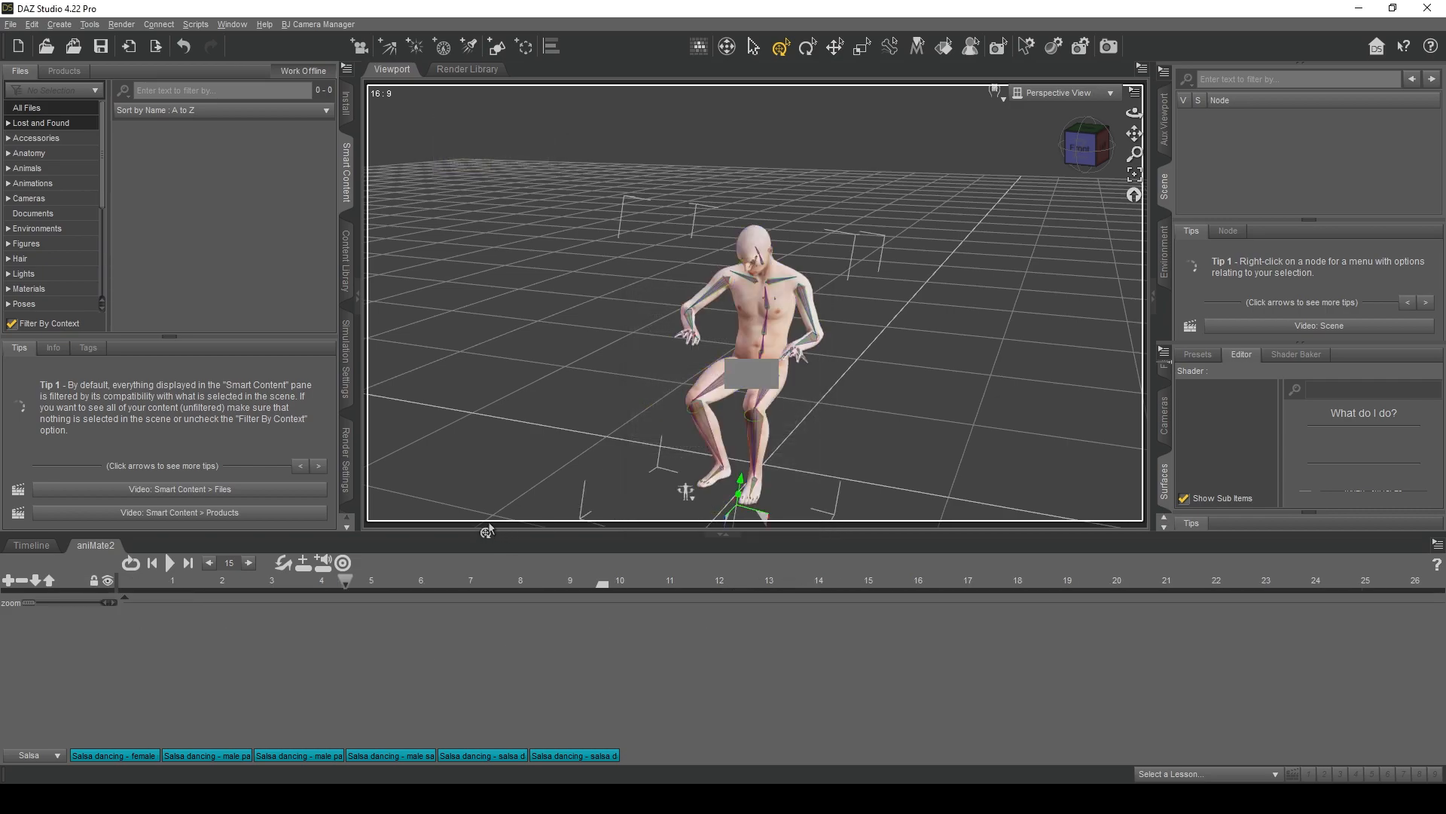
# Play the imported Genesis 2 Male animation from the start of the timeline, stop it, and return to the first frame
pyautogui.click(17, 550)
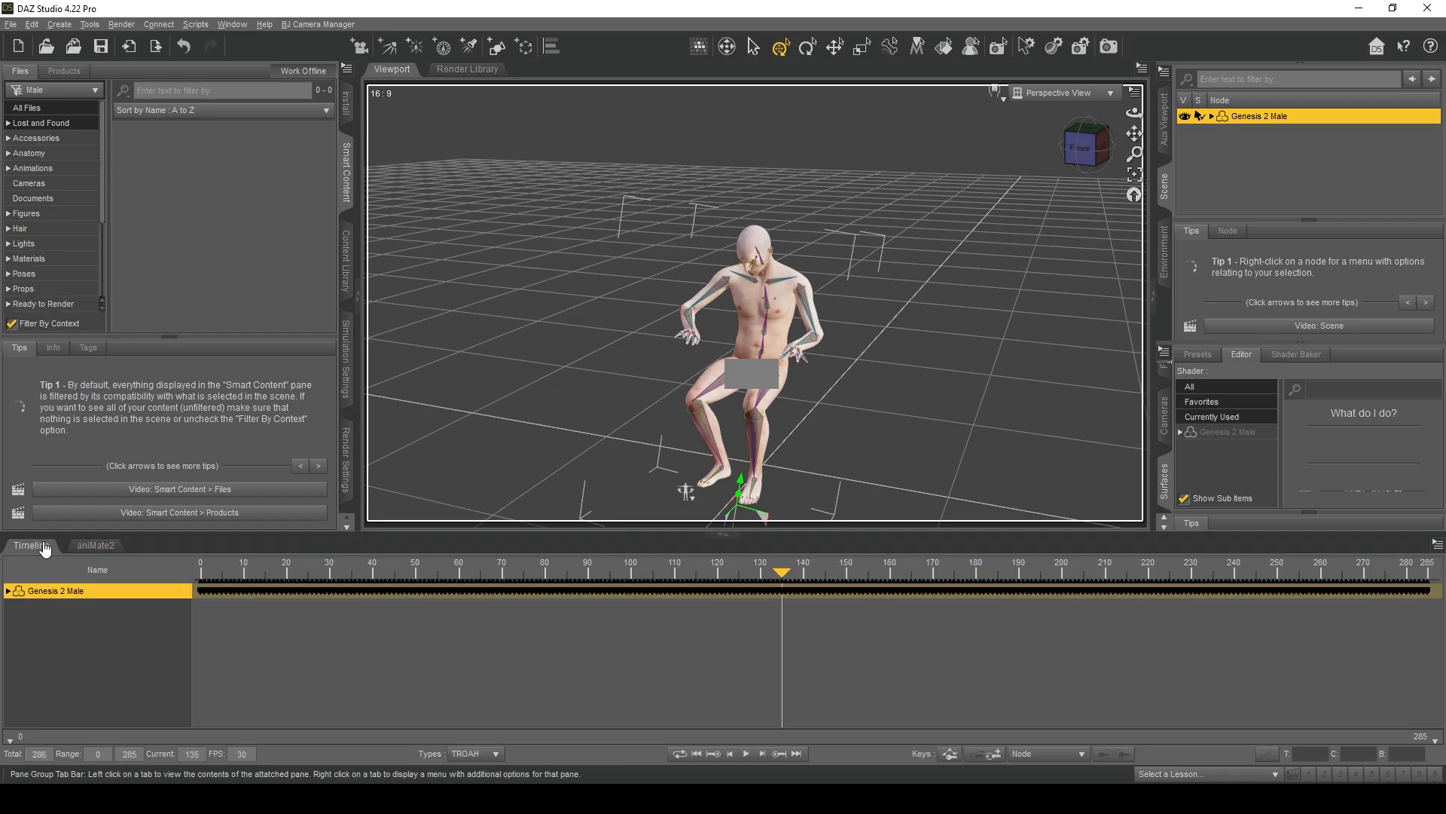
pyautogui.click(698, 755)
pyautogui.click(746, 754)
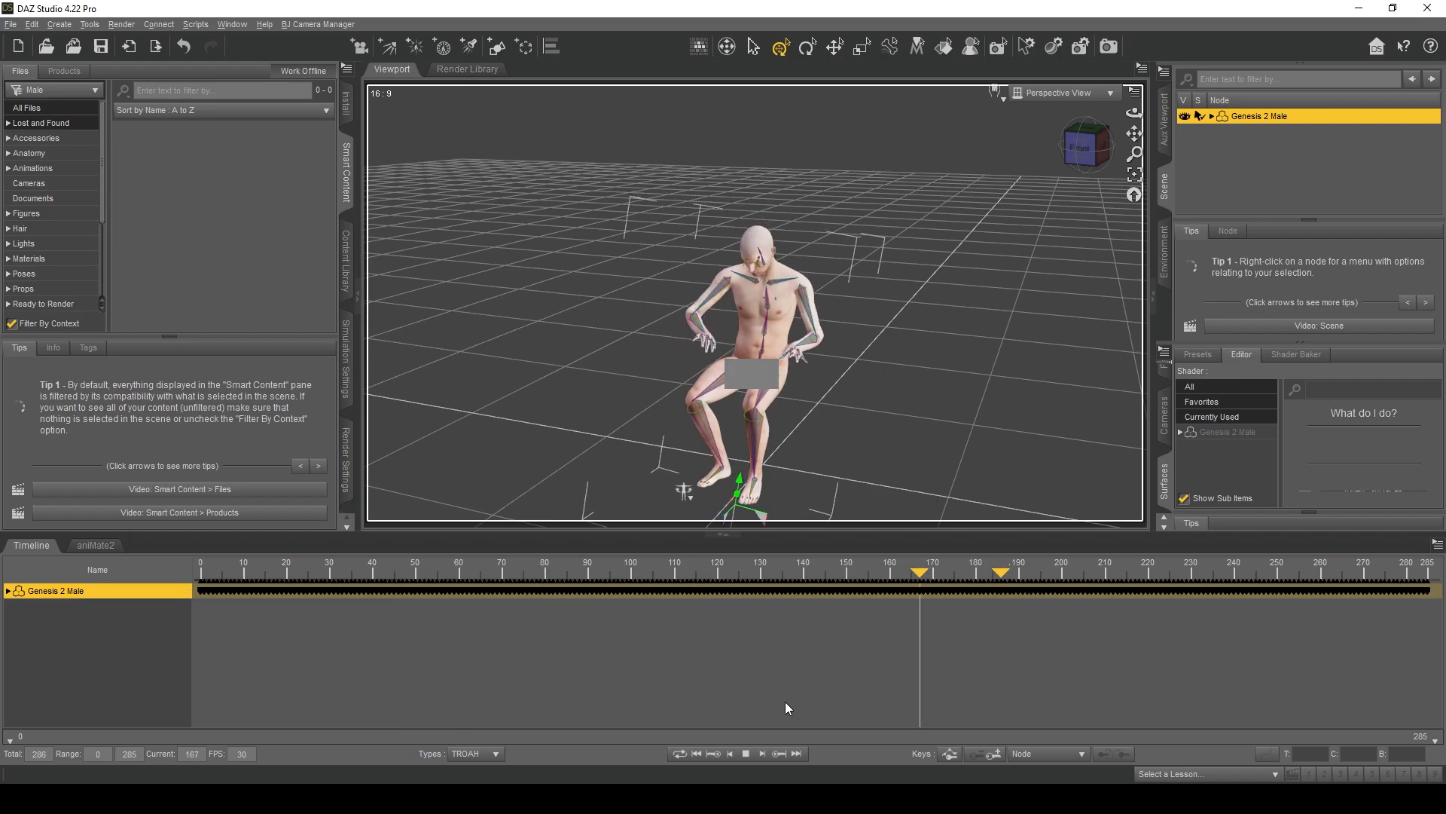
pyautogui.click(747, 753)
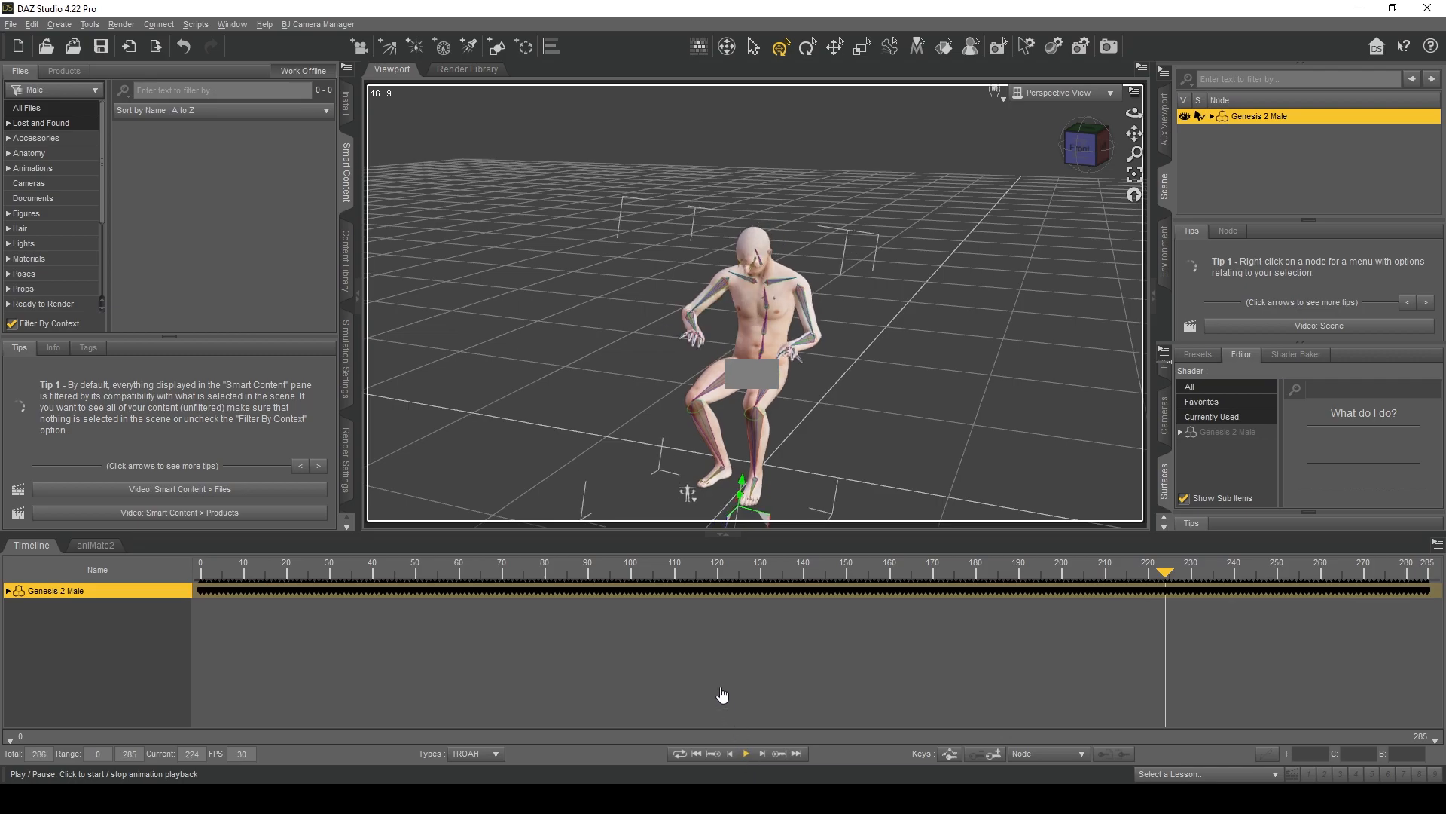
pyautogui.click(696, 754)
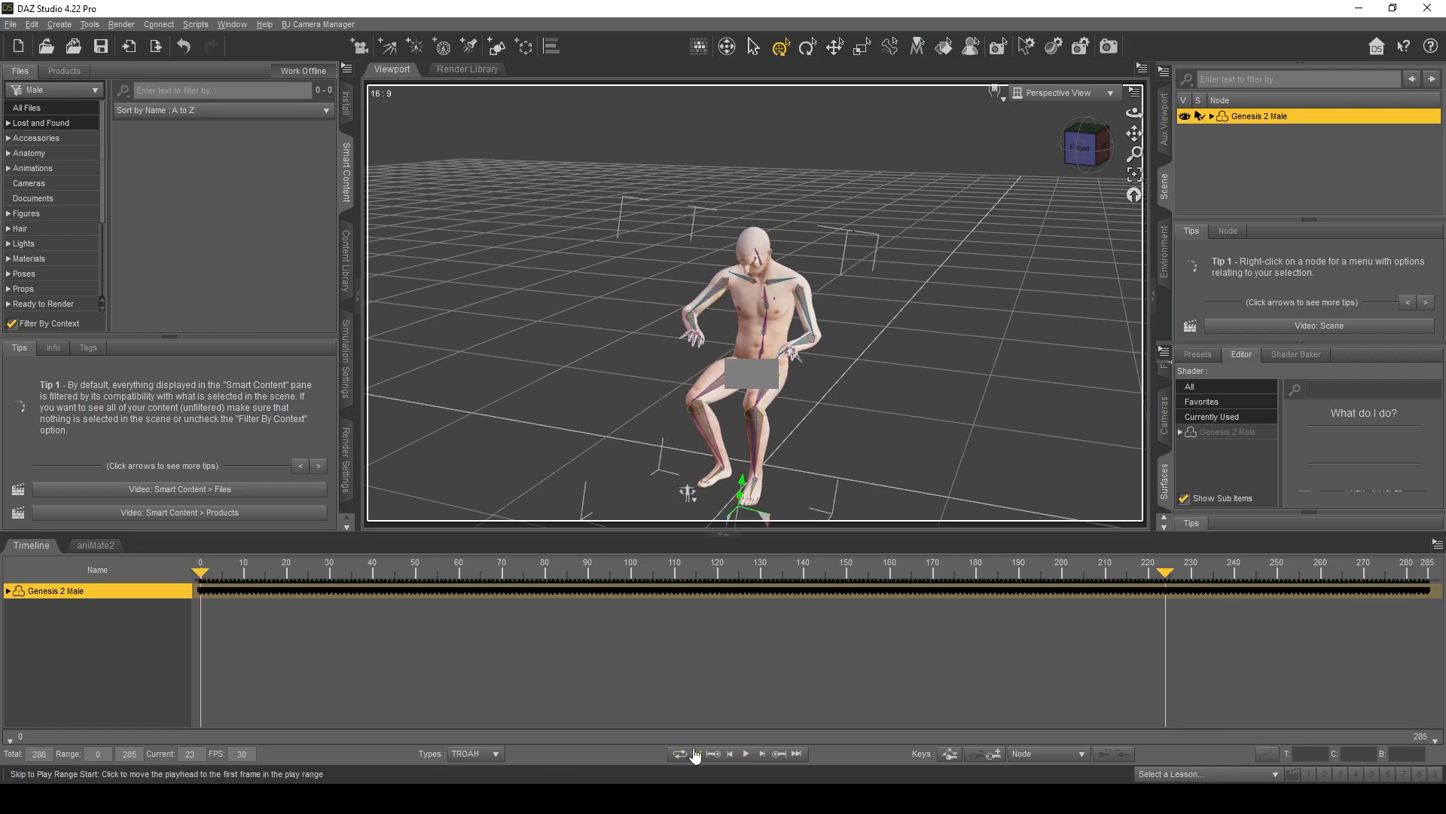
# Create an aniBlock from the Genesis 2 Male studio keyframes as a Direct Copy with Translation and Rotation, and play it back
pyautogui.click(98, 545)
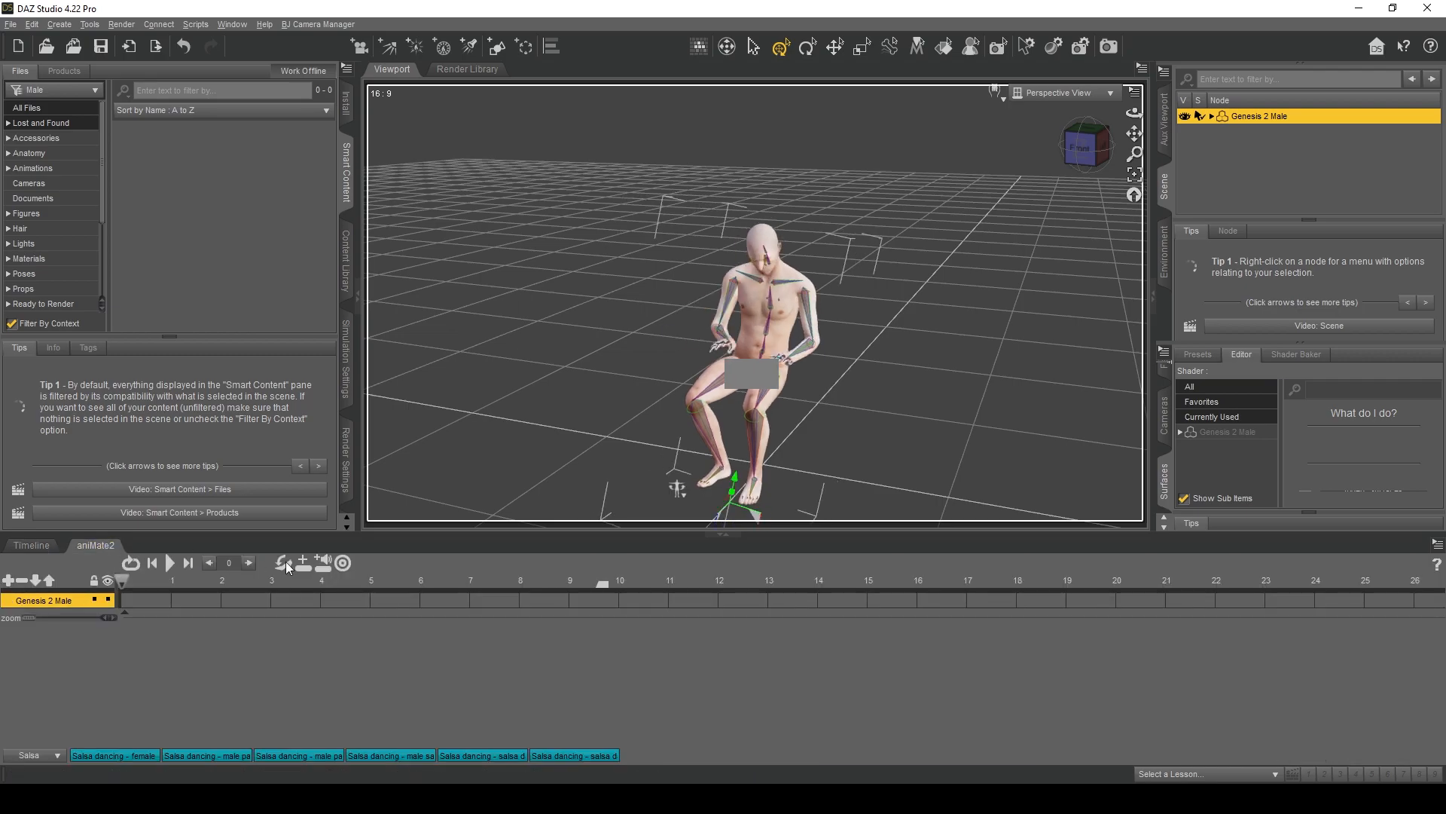
pyautogui.rightClick(498, 573)
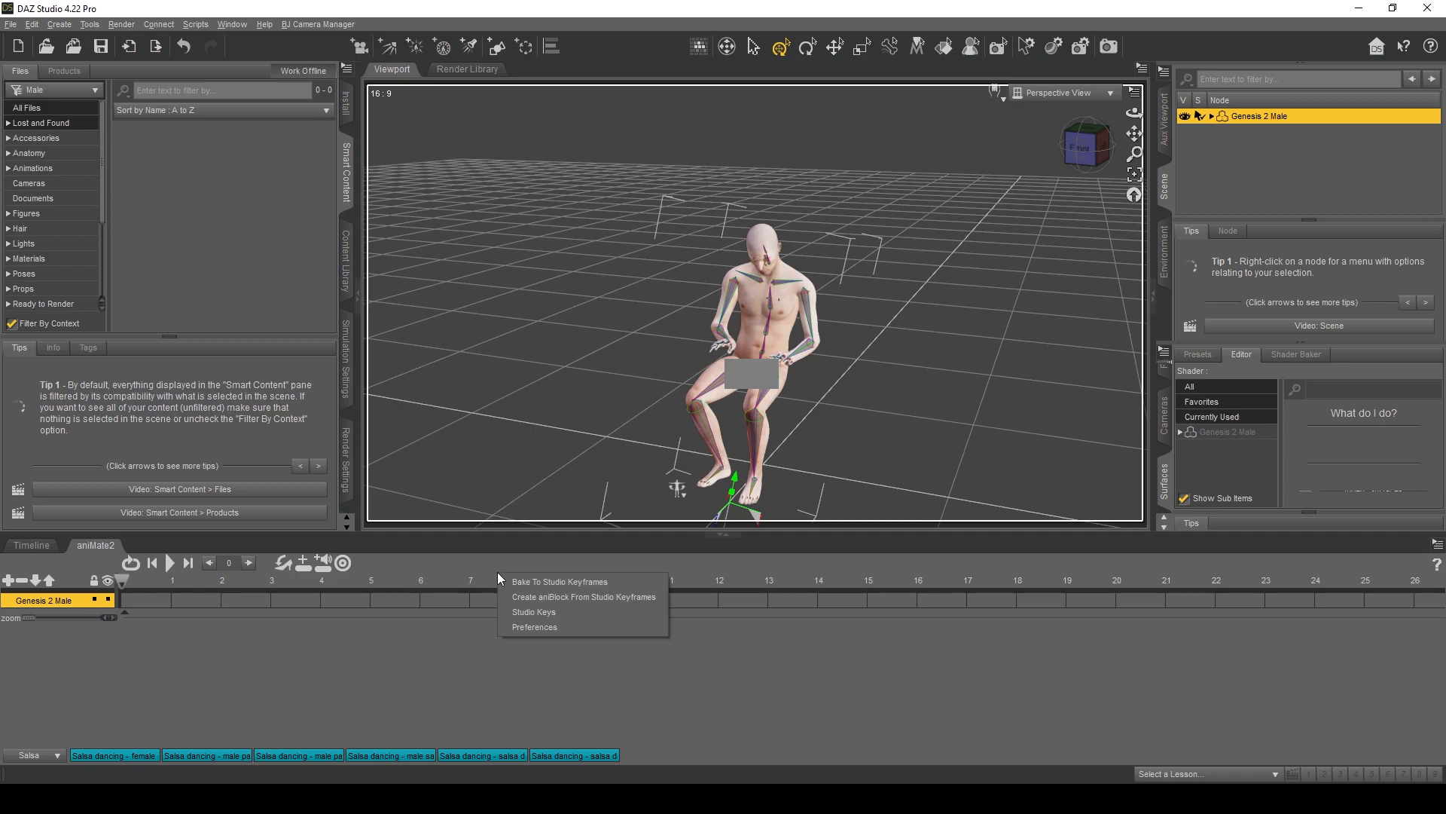
pyautogui.click(530, 601)
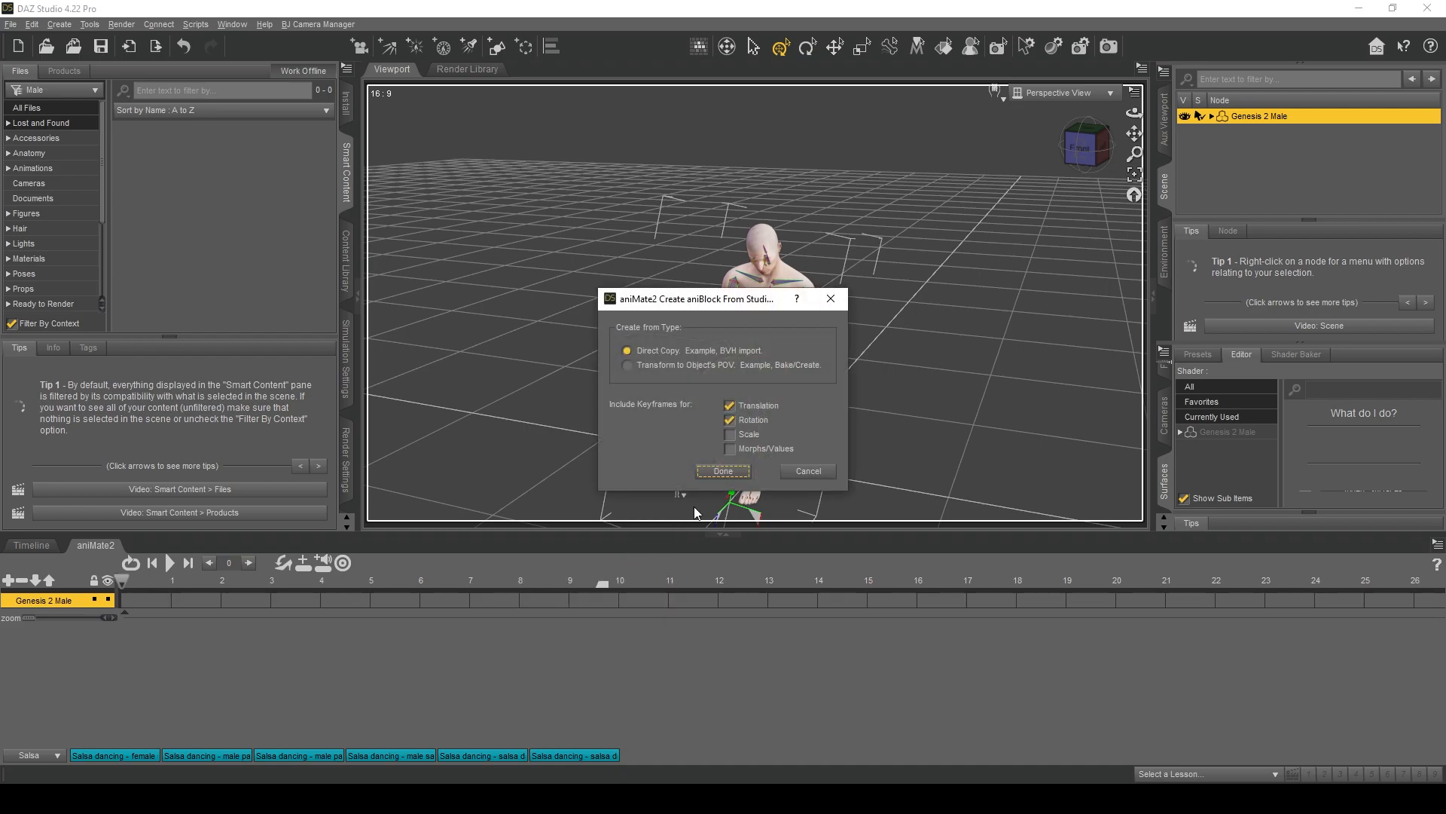
pyautogui.click(726, 472)
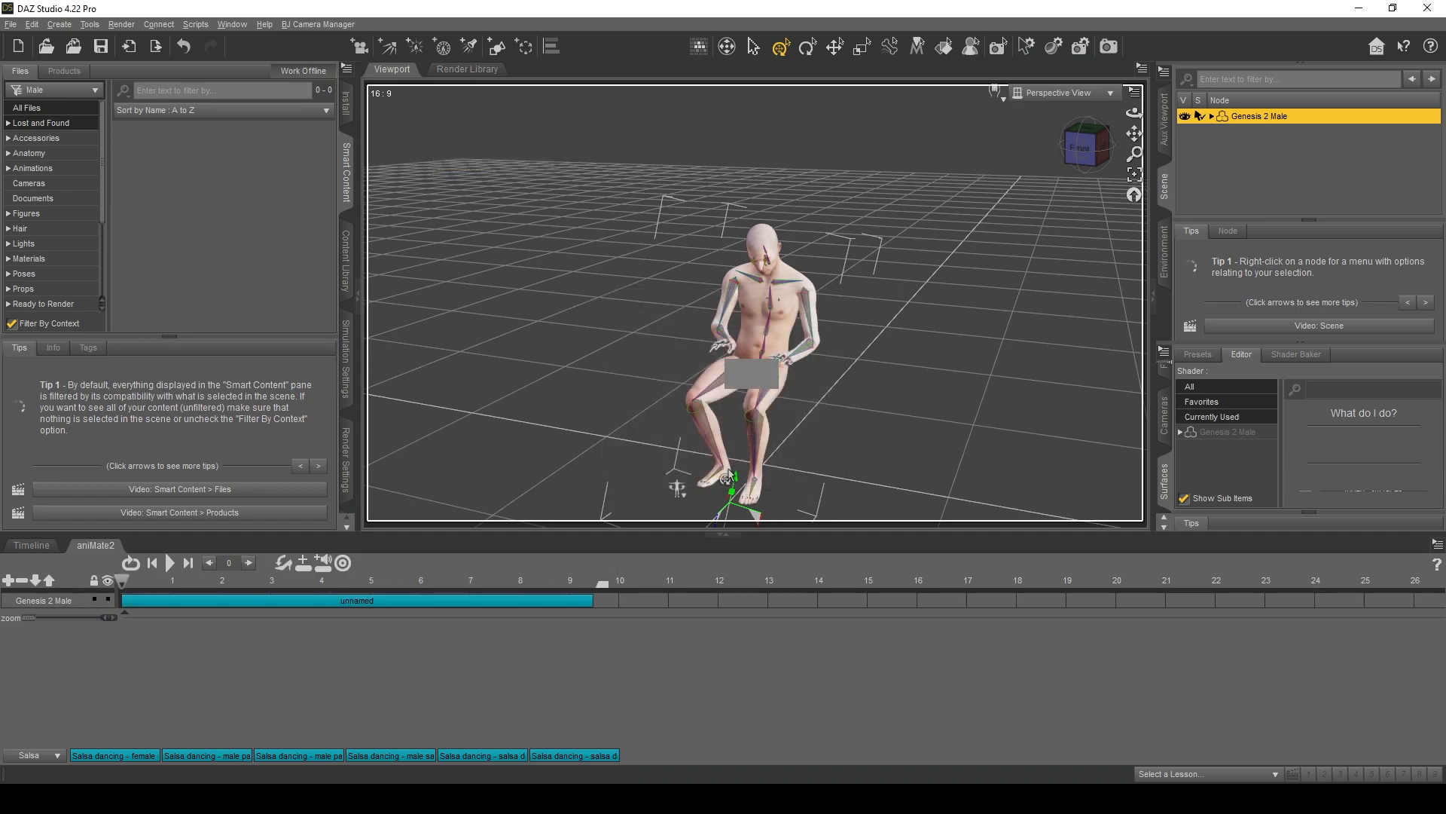
pyautogui.click(171, 563)
pyautogui.click(170, 565)
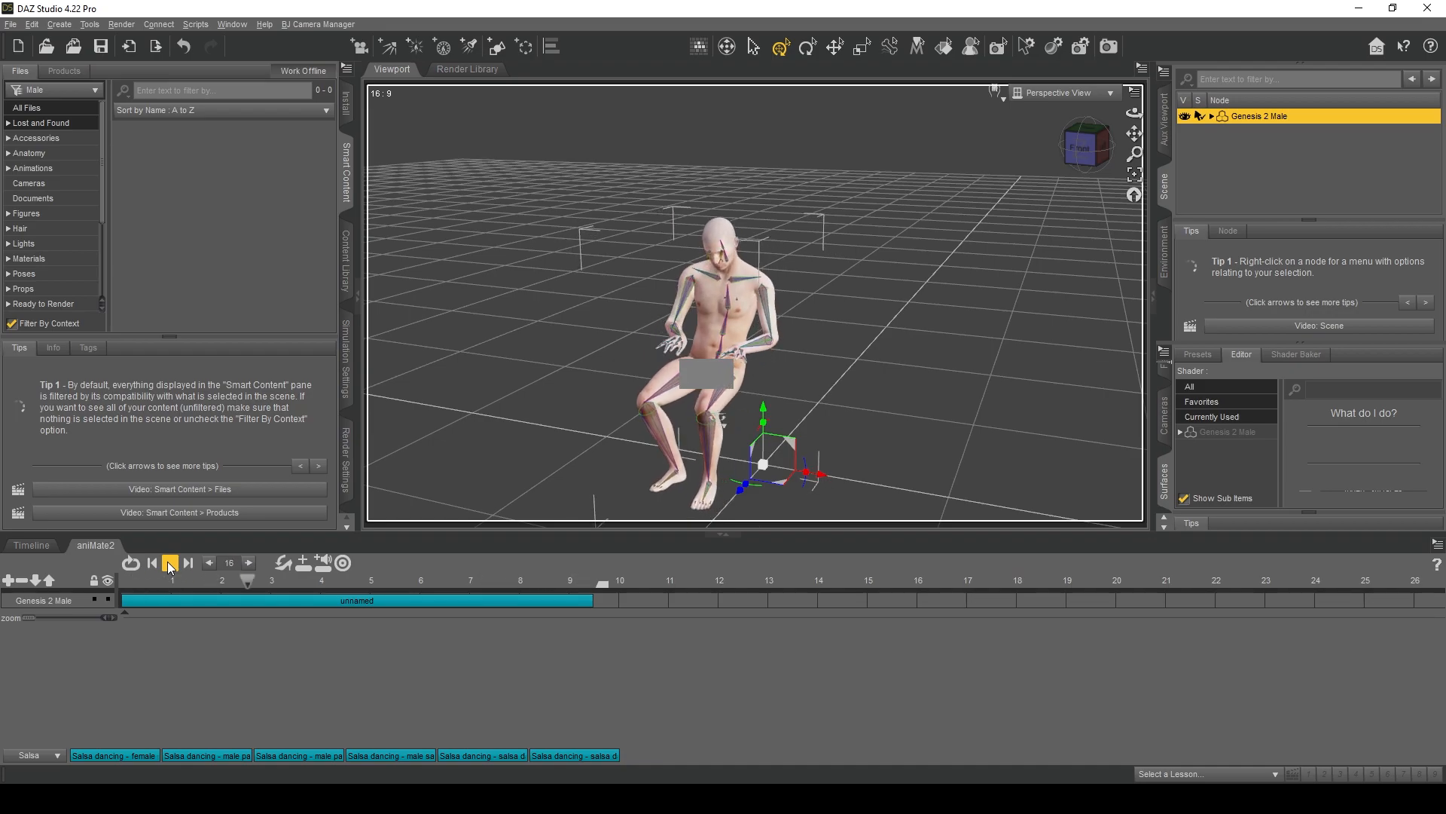
# Delete the aniBlock from the Genesis 2 Male track and remove the Genesis 2 Male figure from the scene
pyautogui.click(224, 599)
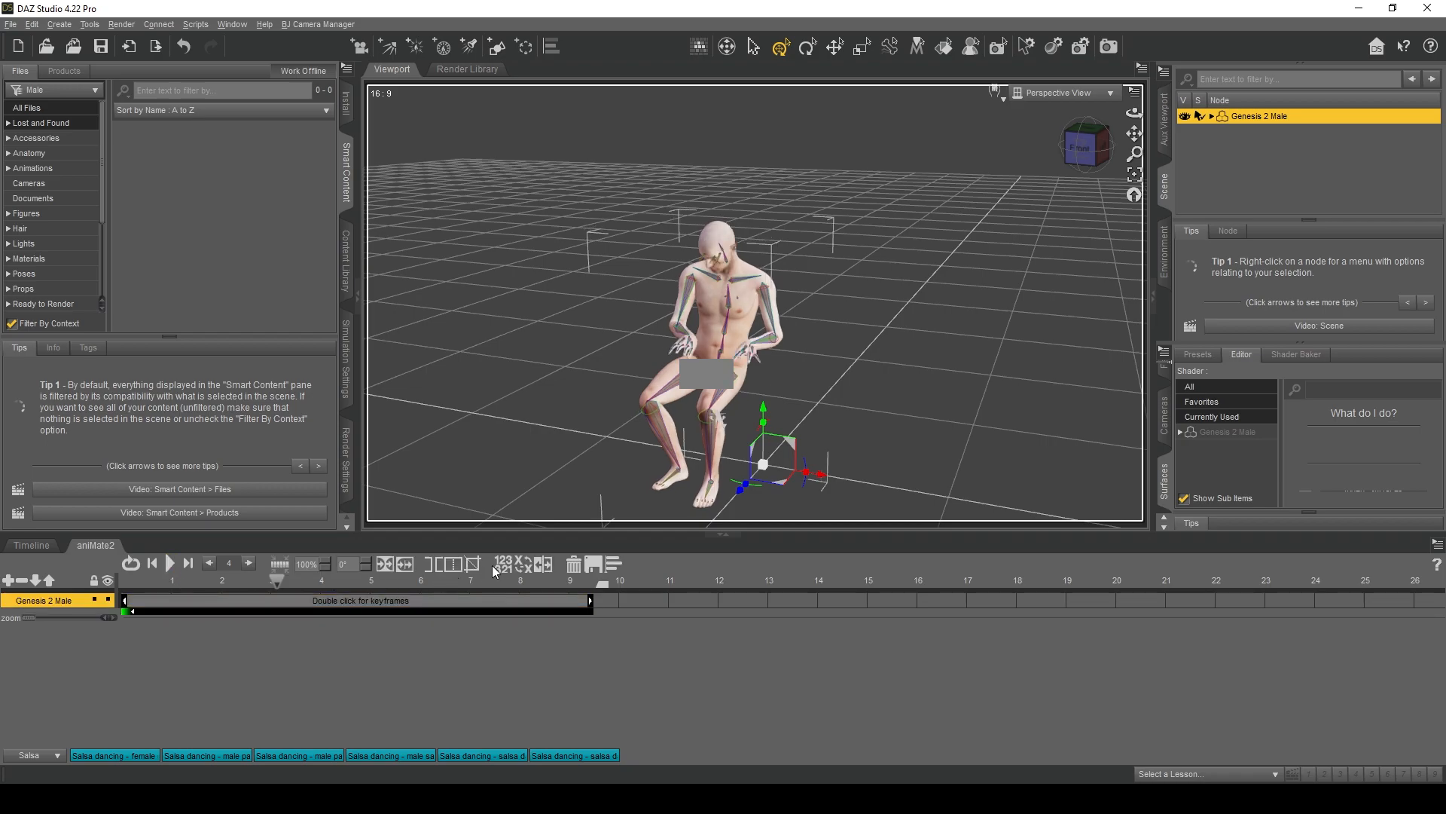
pyautogui.click(575, 570)
pyautogui.rightClick(1255, 119)
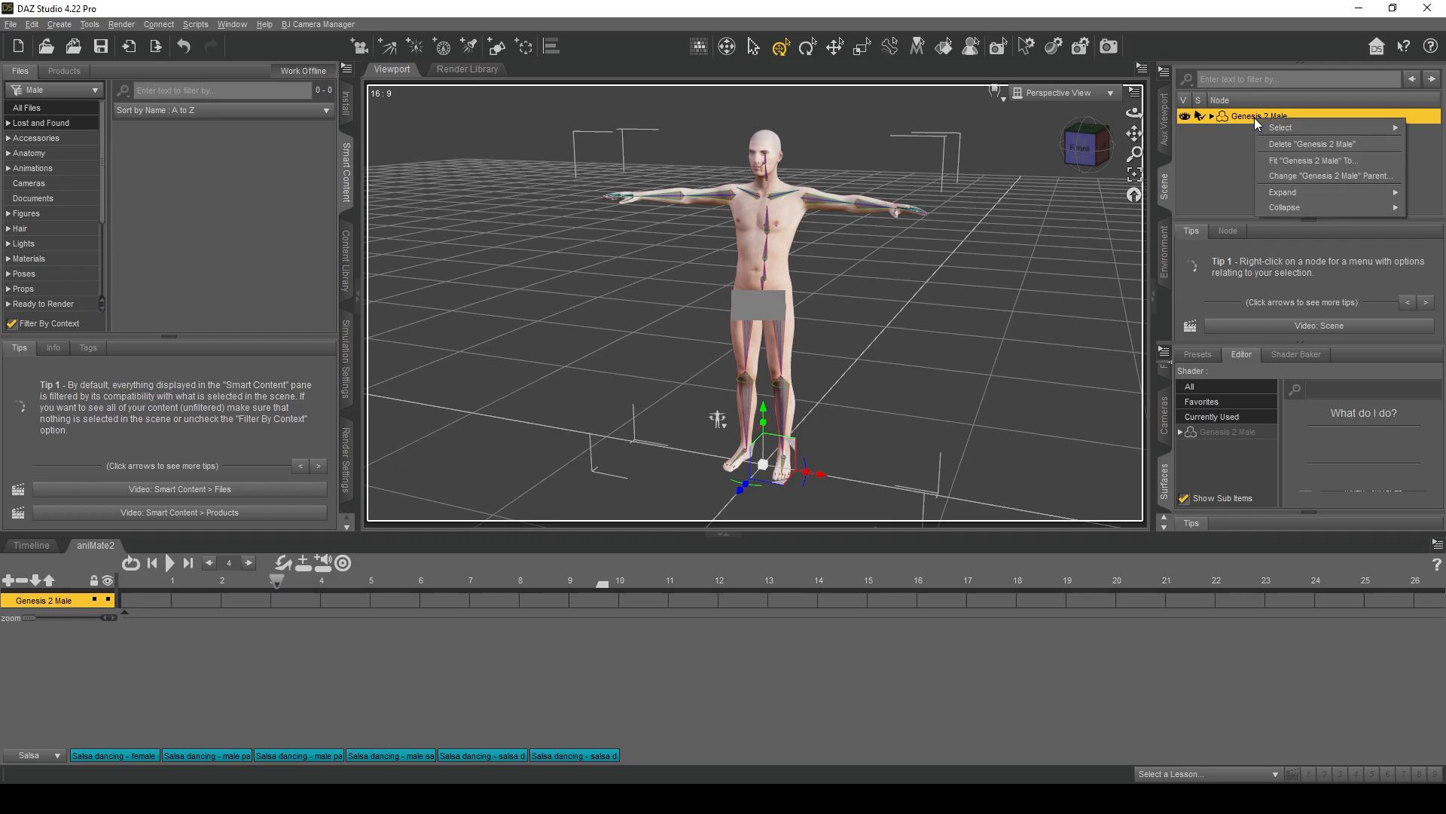
pyautogui.click(1280, 143)
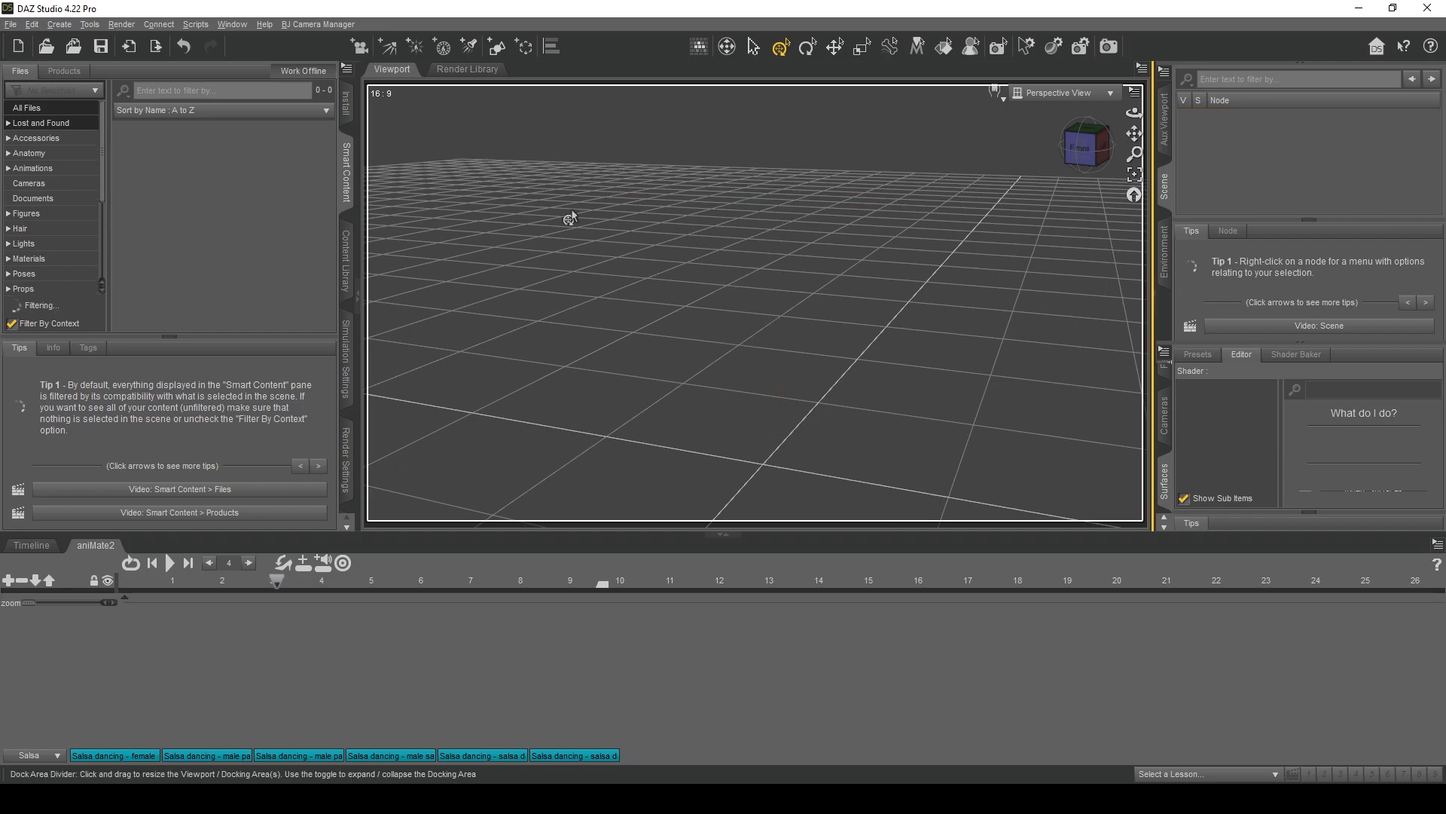
# Rewind the timeline to frame 0 and import "Piano playing - playing a run on a piano.fbx" again with the mixamo.com animation
pyautogui.click(30, 545)
pyautogui.click(697, 754)
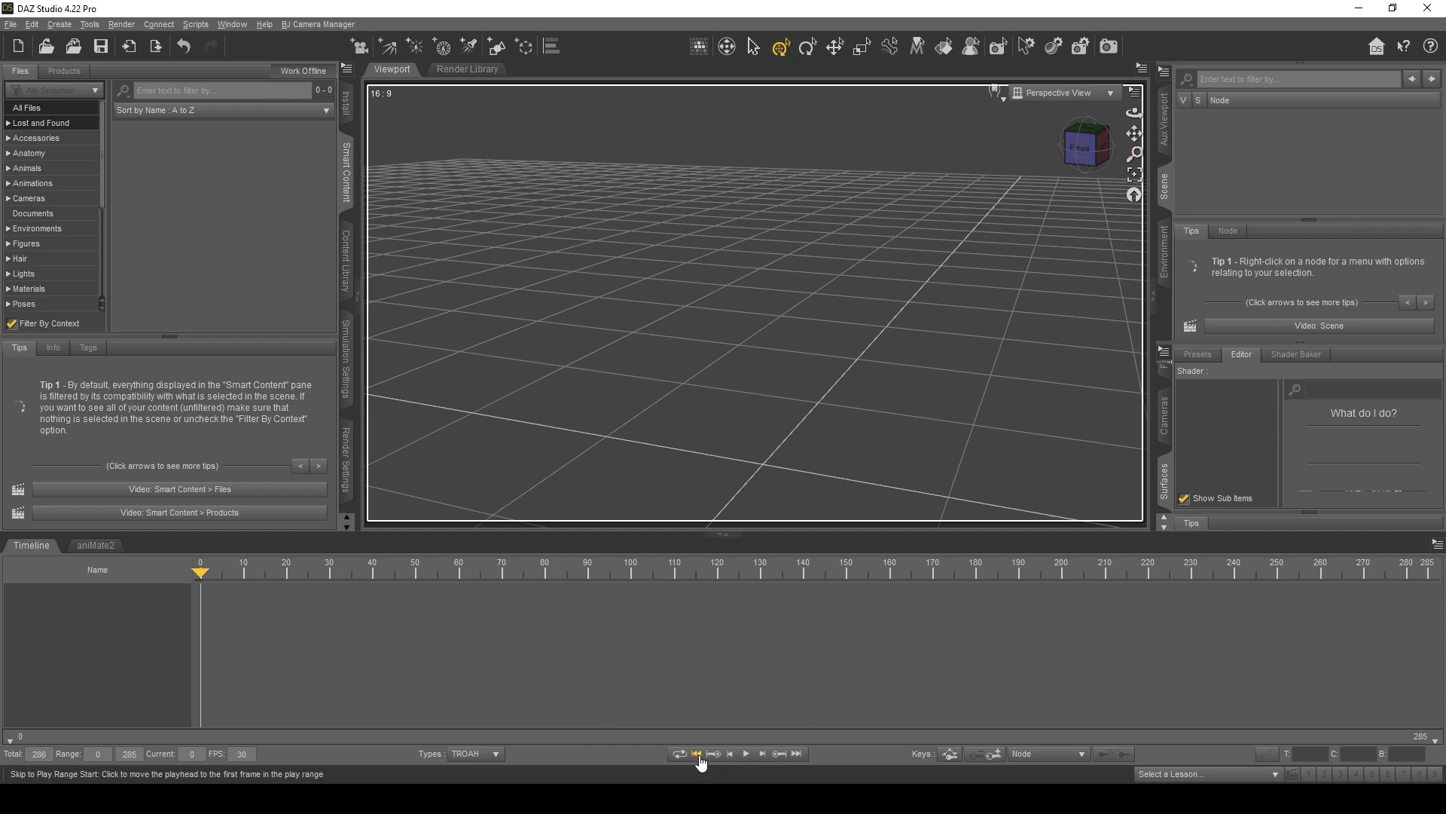
pyautogui.click(10, 24)
pyautogui.click(29, 186)
pyautogui.click(210, 138)
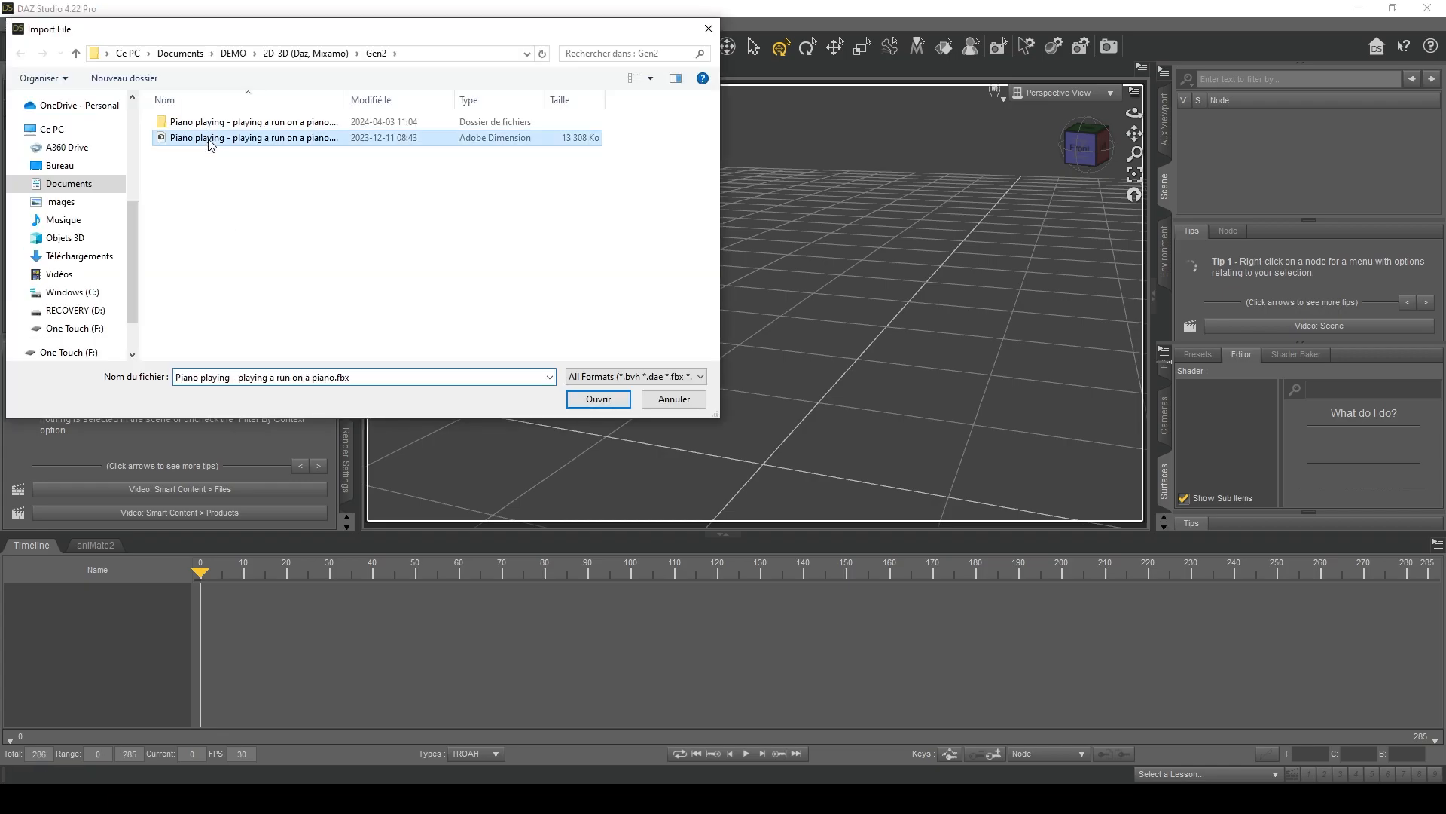
pyautogui.click(610, 407)
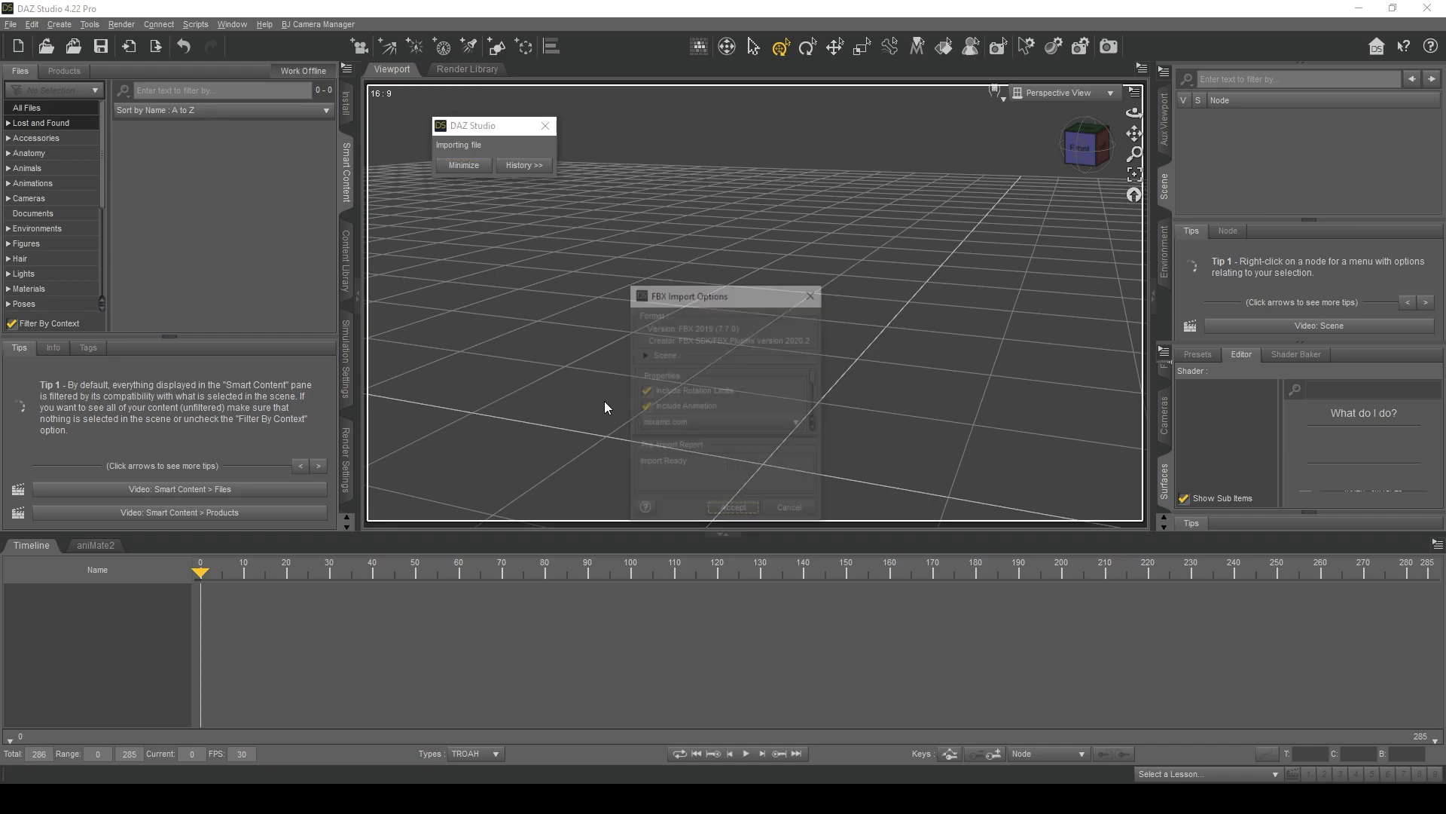
pyautogui.click(734, 511)
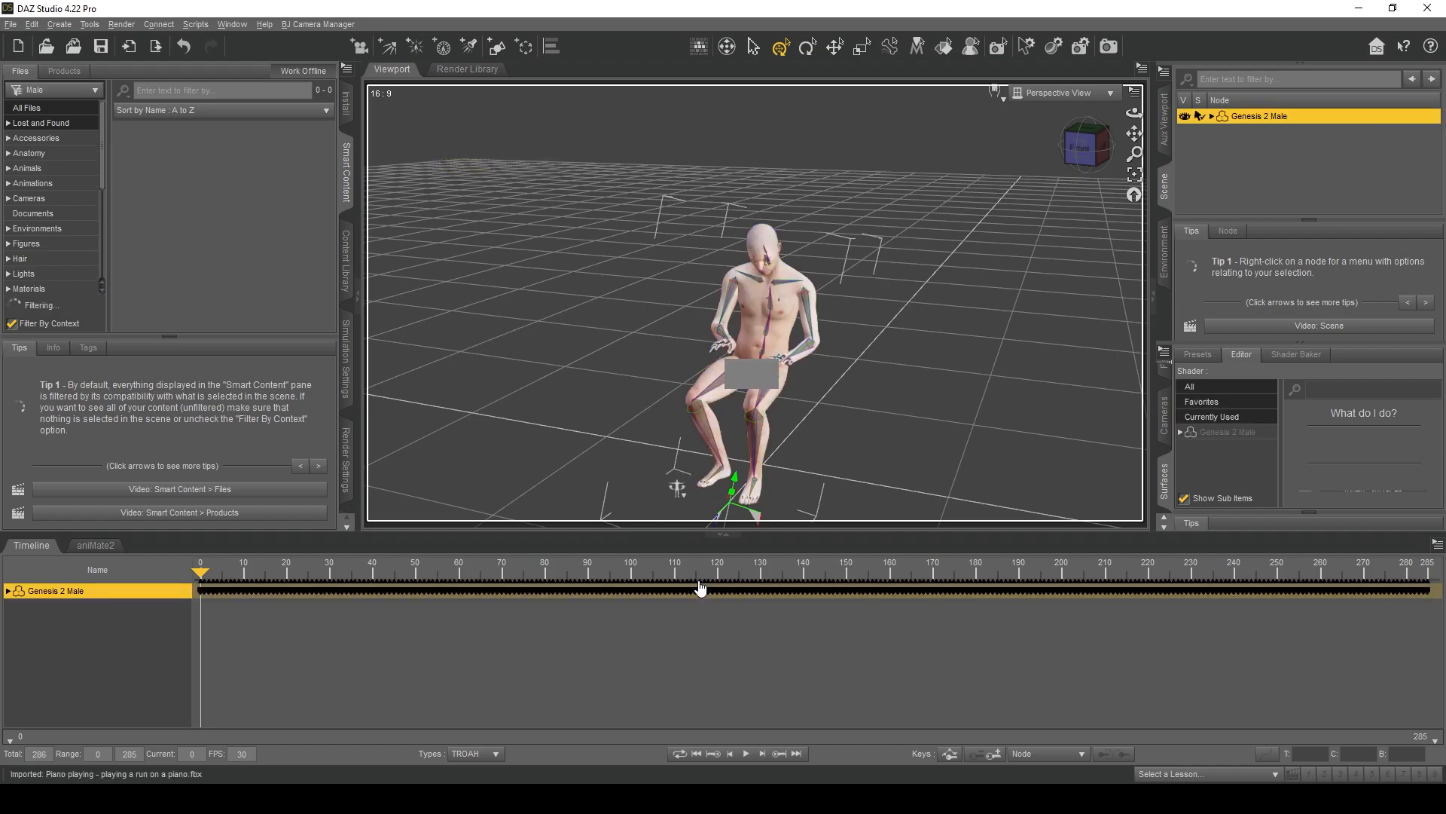
# Run the 3DU BODY 2 Hip script from the content library on the Genesis 2 Male figure
pyautogui.click(95, 547)
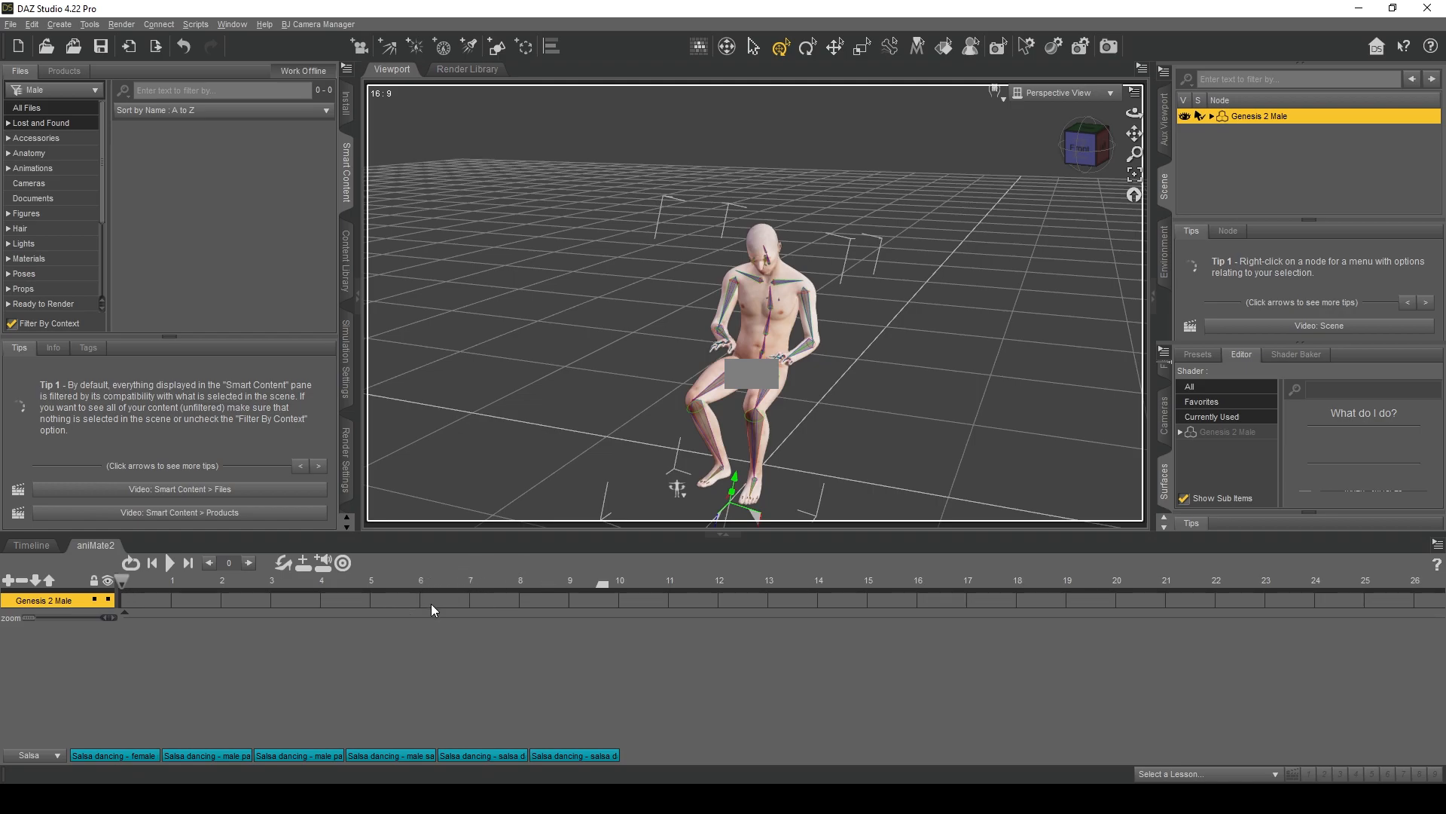
pyautogui.click(347, 262)
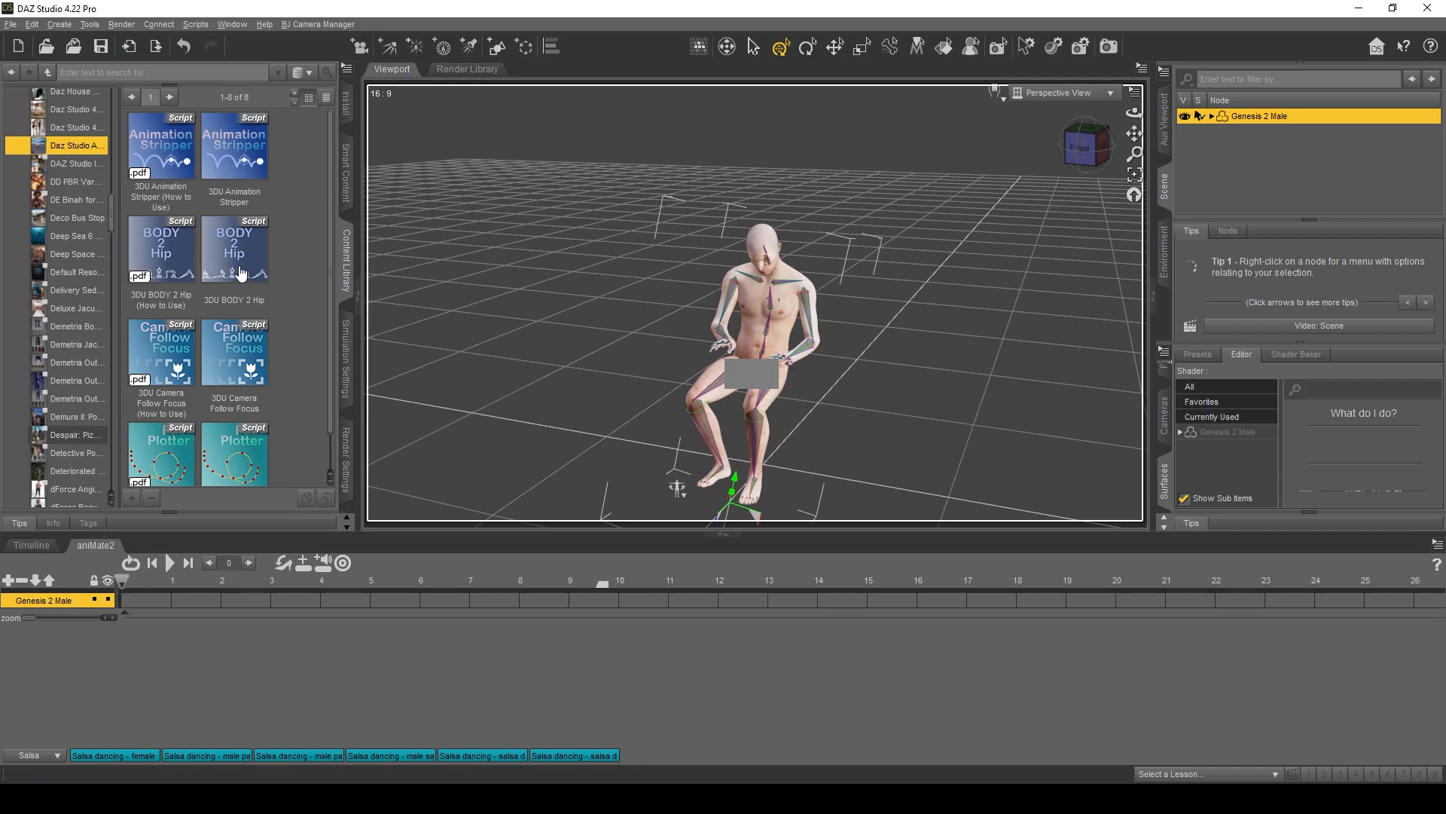
pyautogui.moveTo(241, 273)
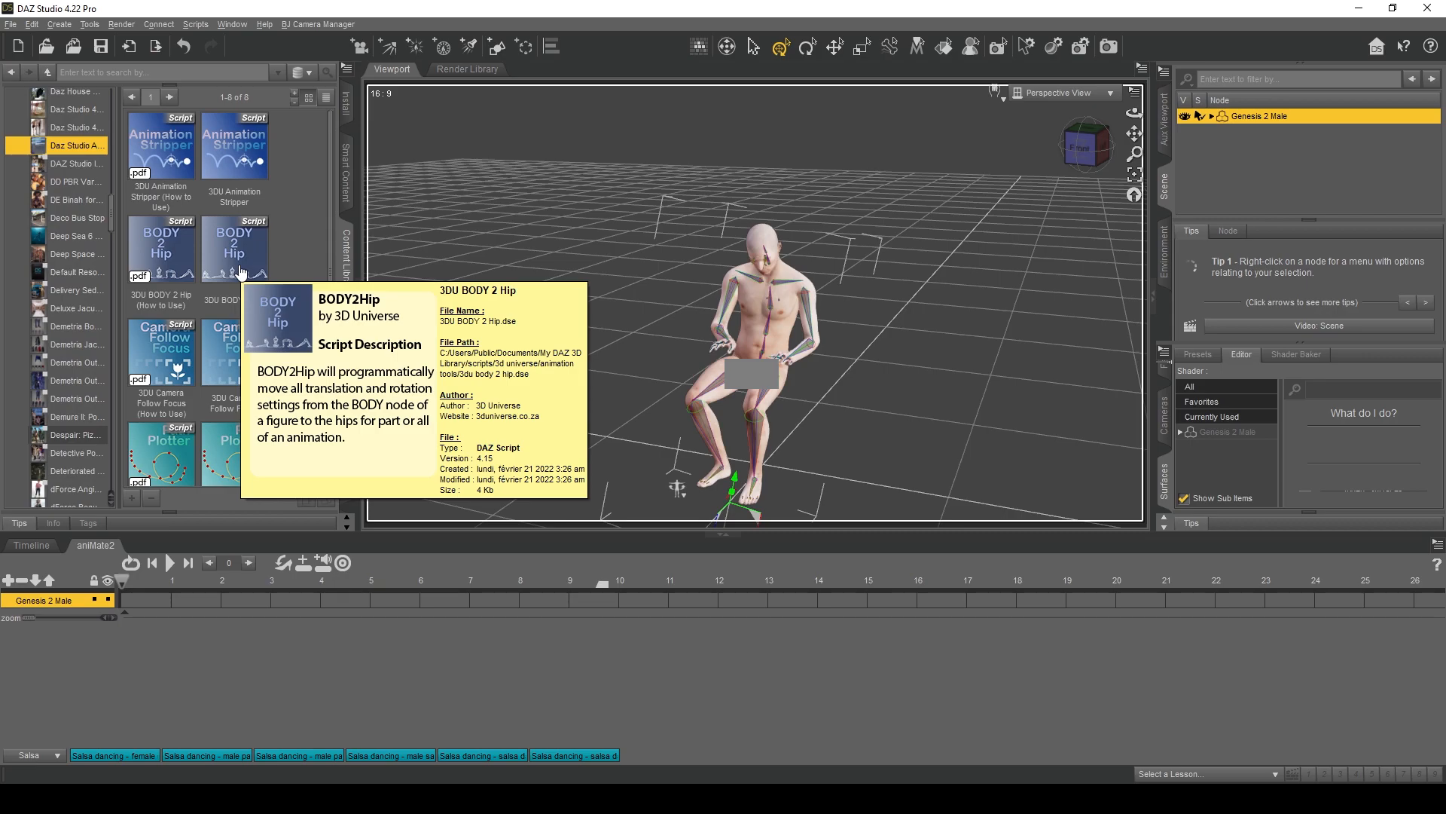
pyautogui.doubleClick(240, 271)
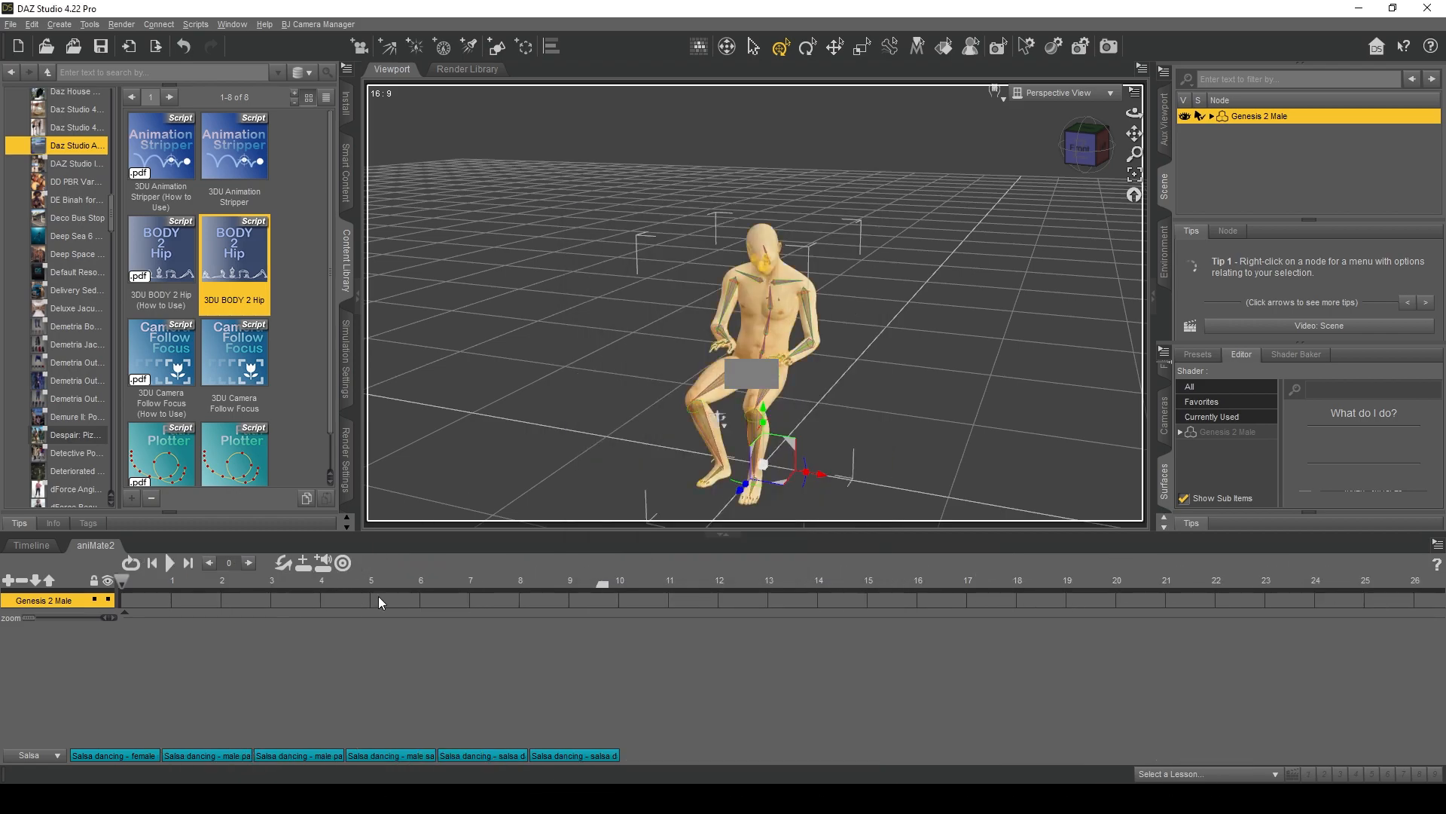
# Create a Direct Copy aniBlock with Translation and Rotation from the hip-based studio keyframes, and play it back
pyautogui.rightClick(467, 565)
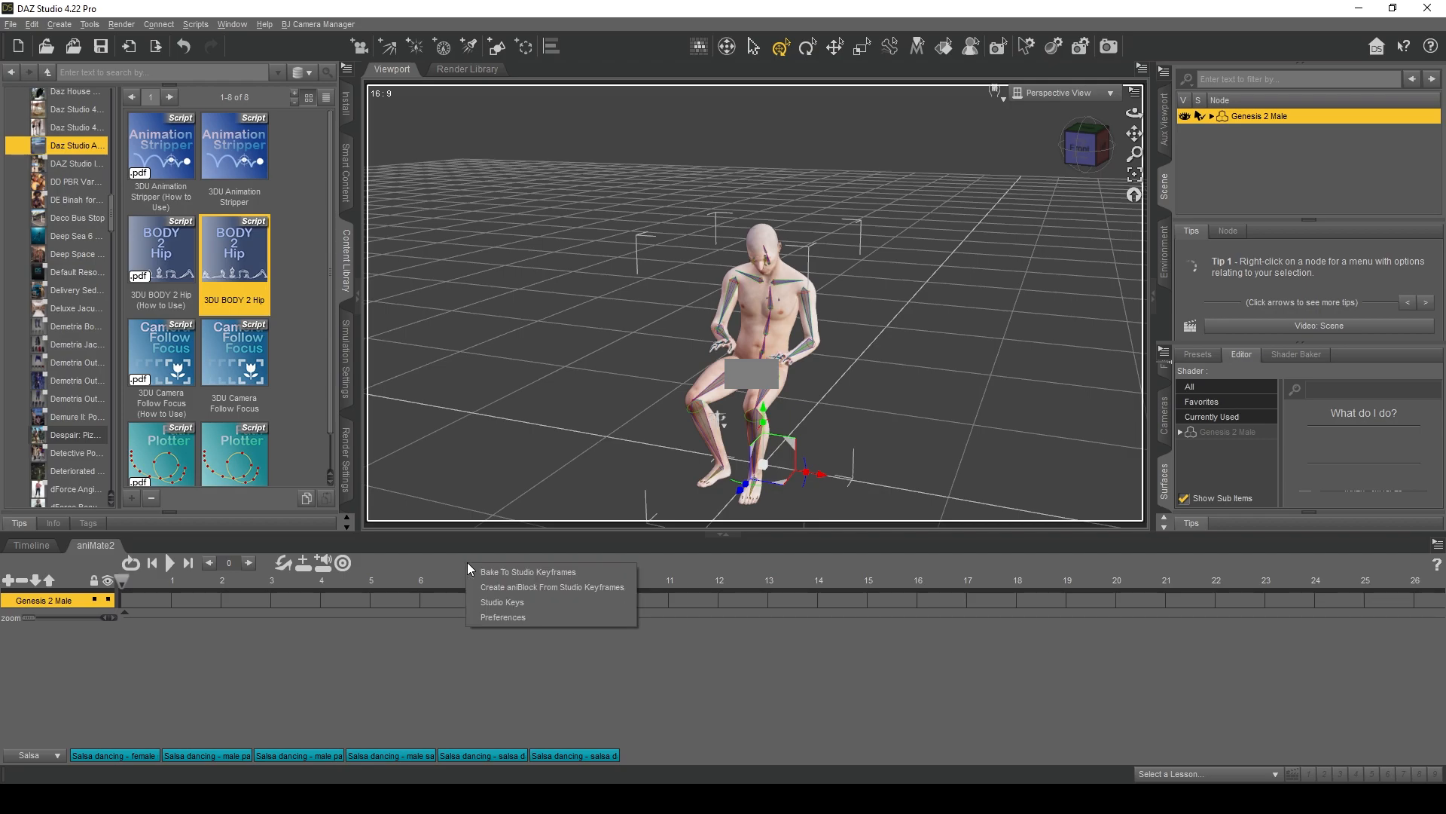
pyautogui.click(507, 589)
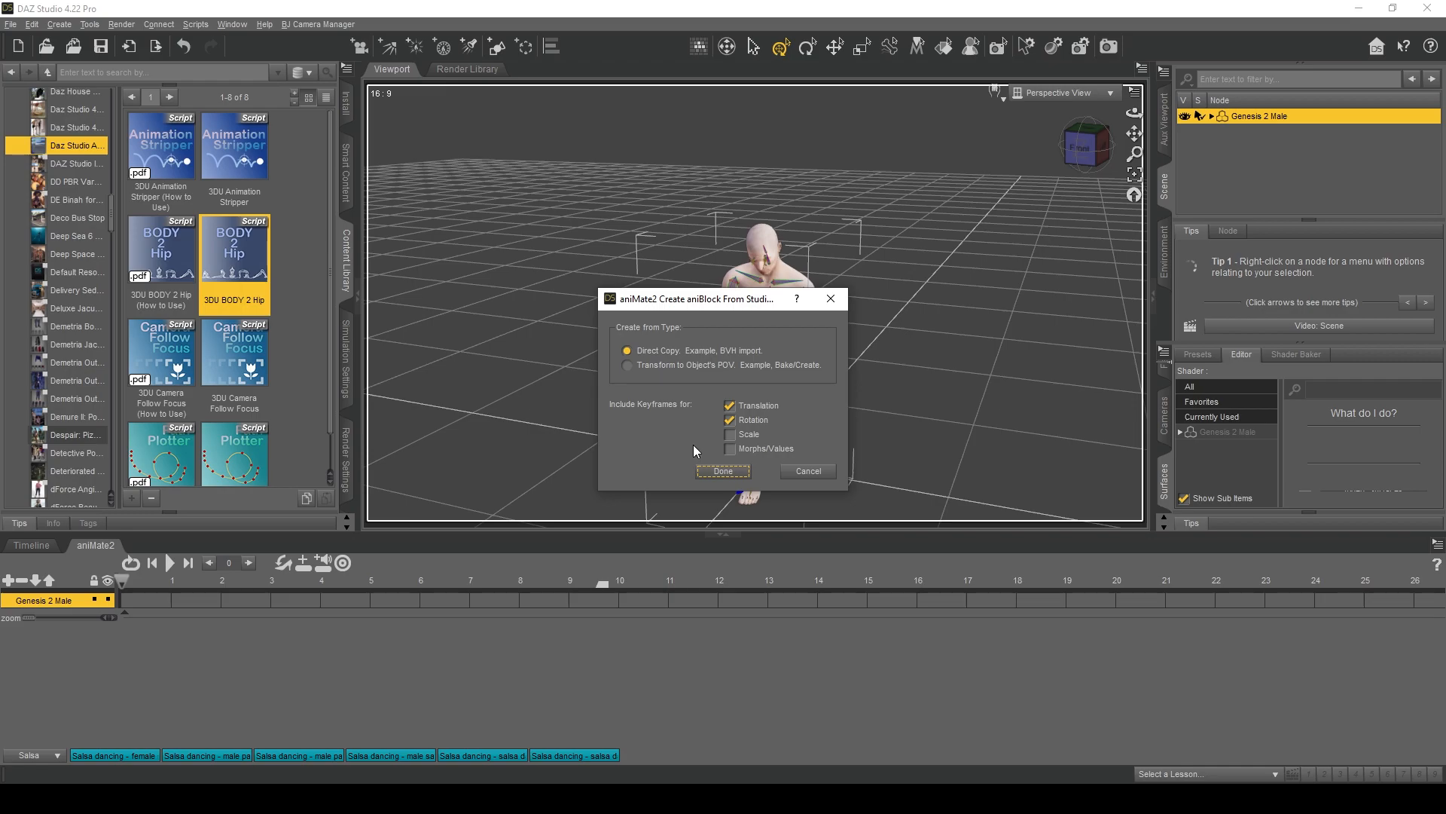
pyautogui.click(722, 472)
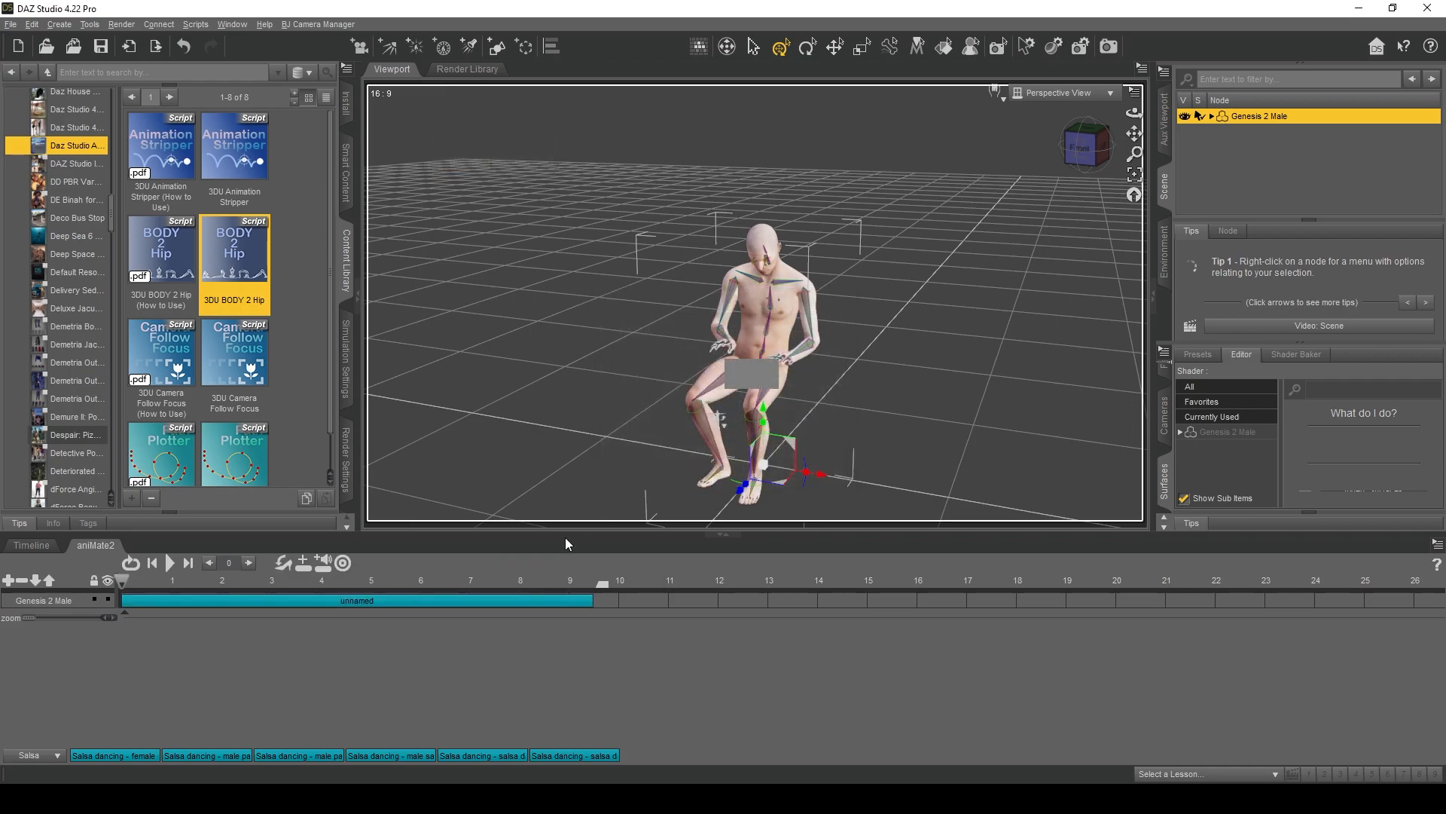
pyautogui.click(169, 565)
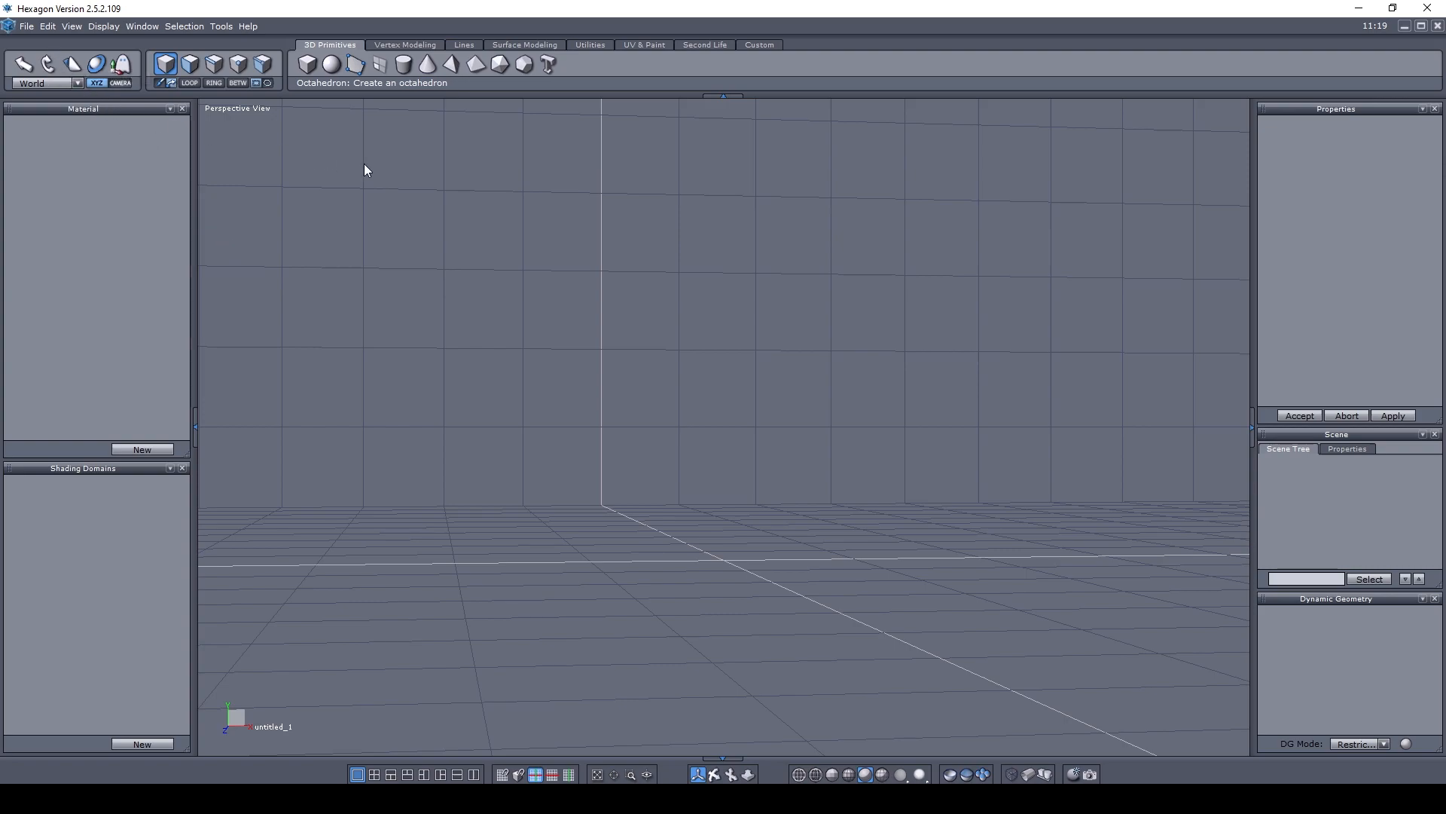
# In Hexagon, open mesh.obj from the "Female t-pose Afro hair" folder at scale factor 1.000 with Flip textures enabled
pyautogui.click(29, 27)
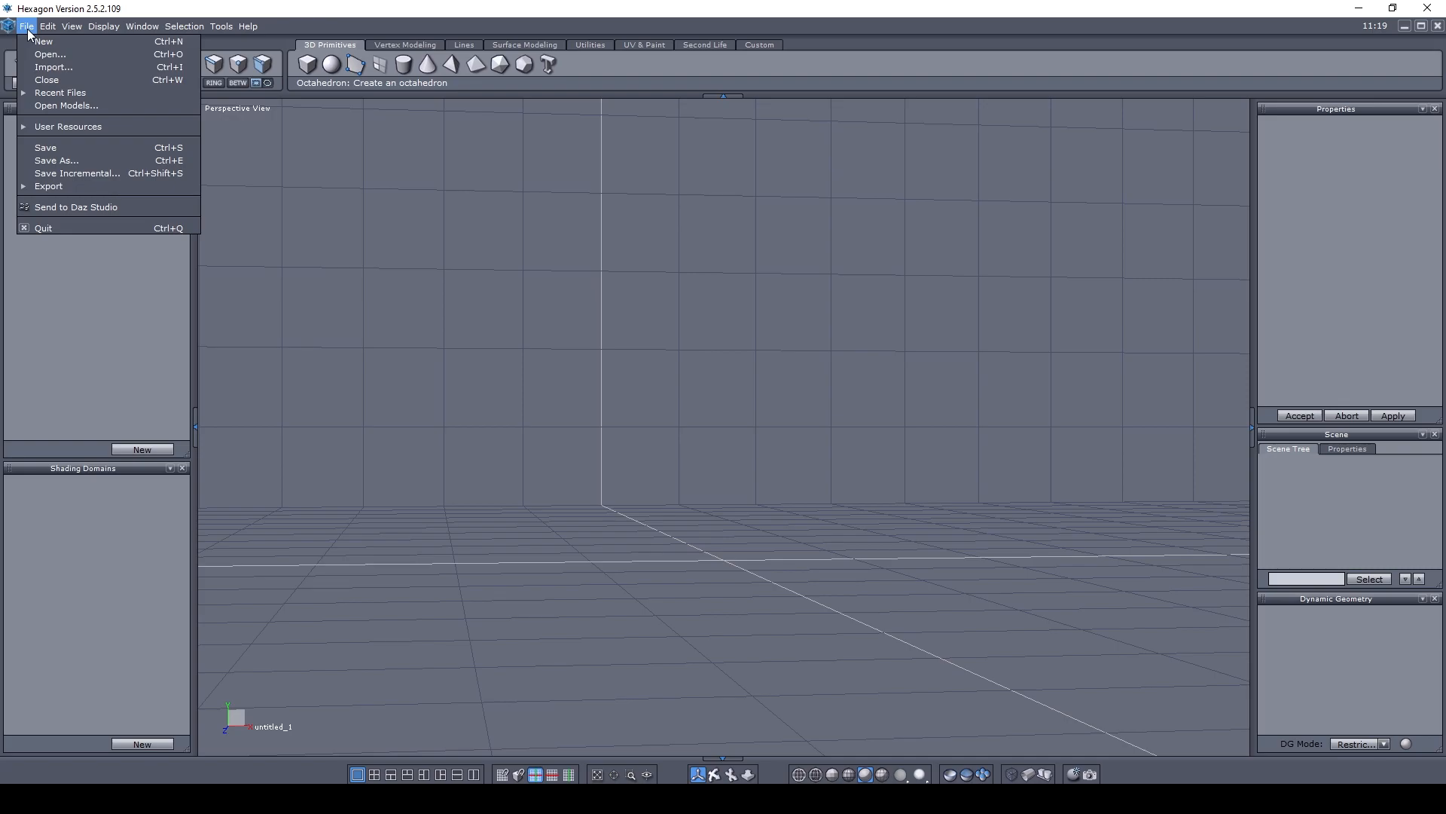
pyautogui.click(59, 79)
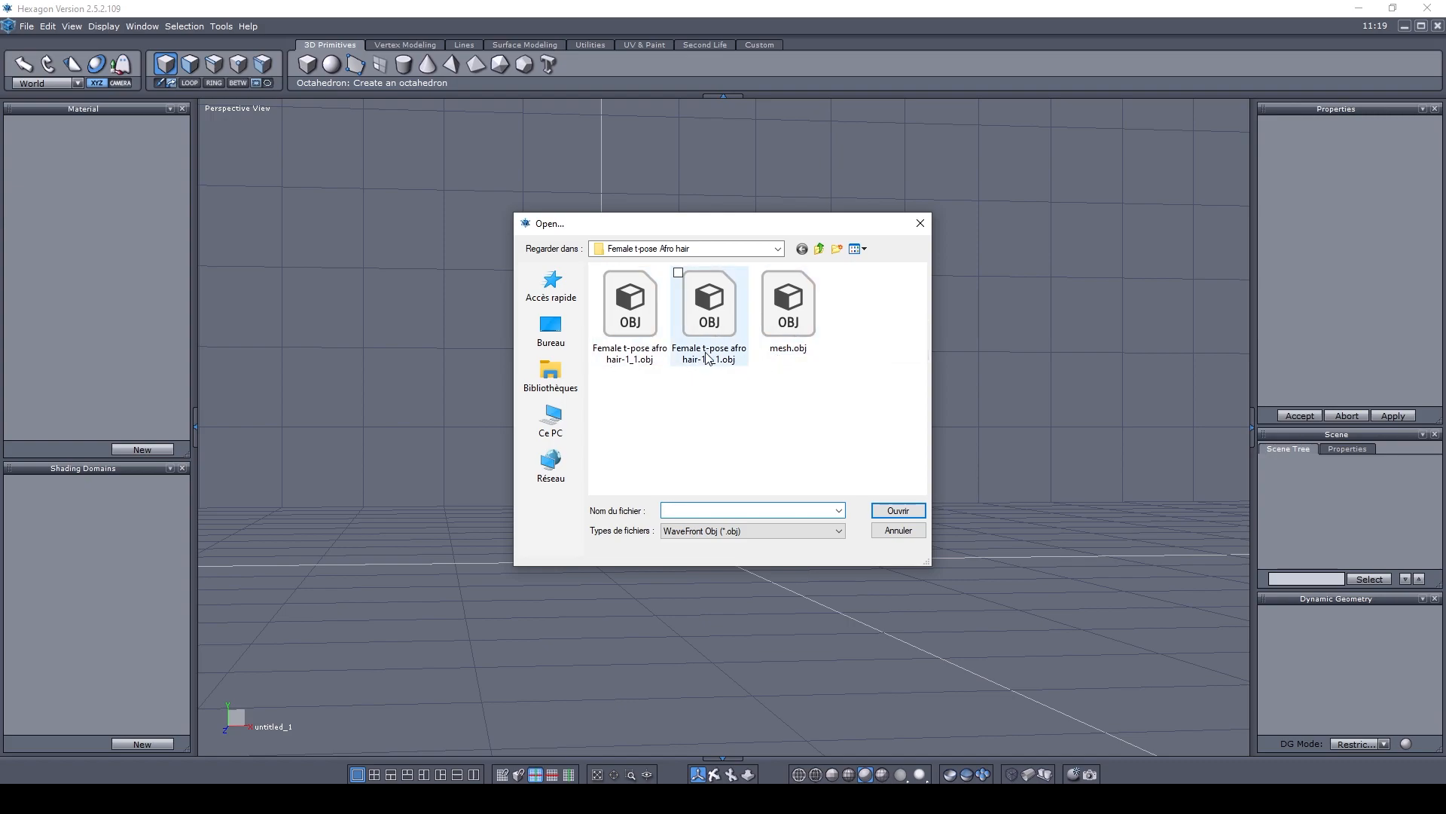
pyautogui.click(799, 322)
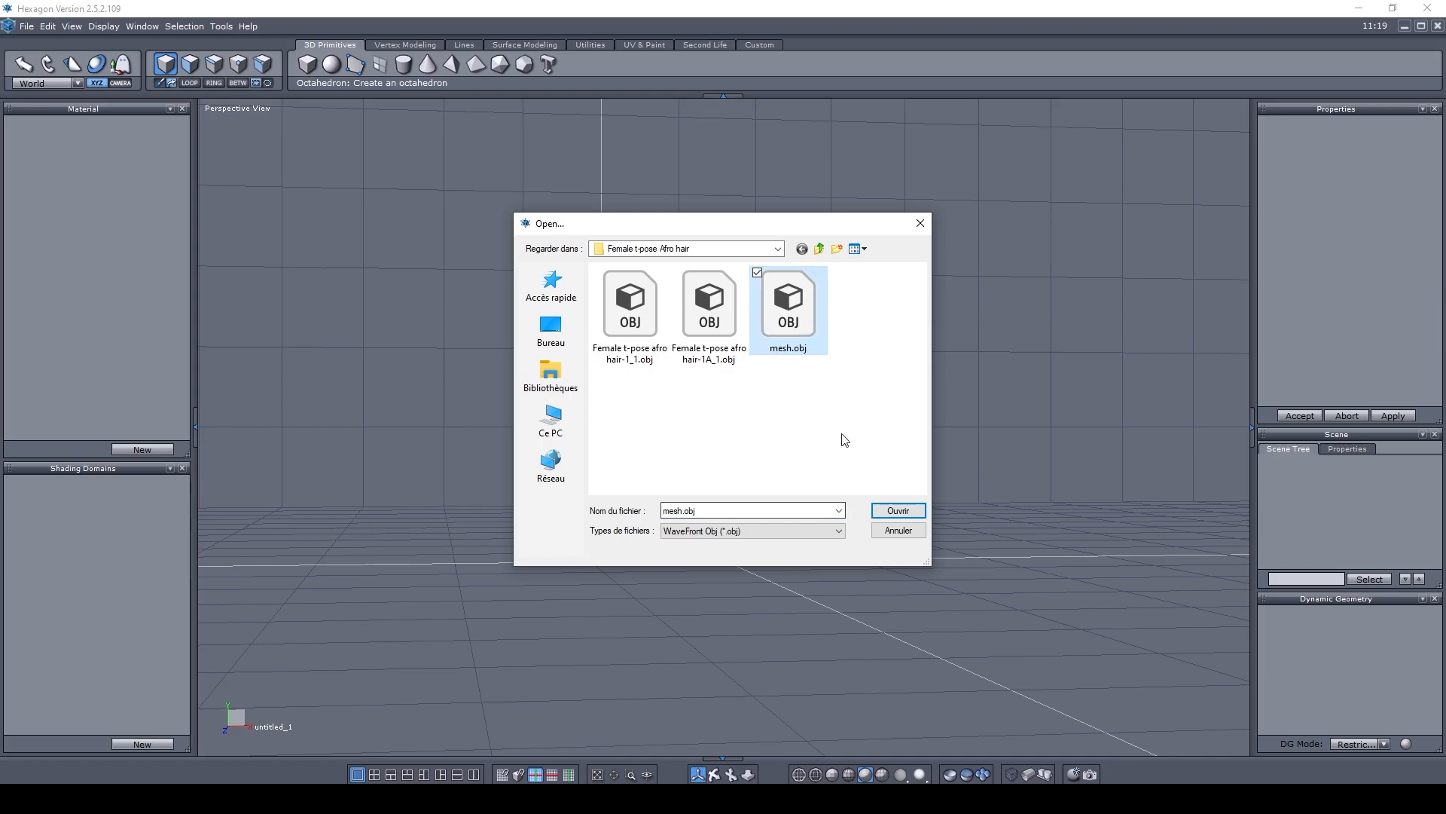
pyautogui.click(908, 509)
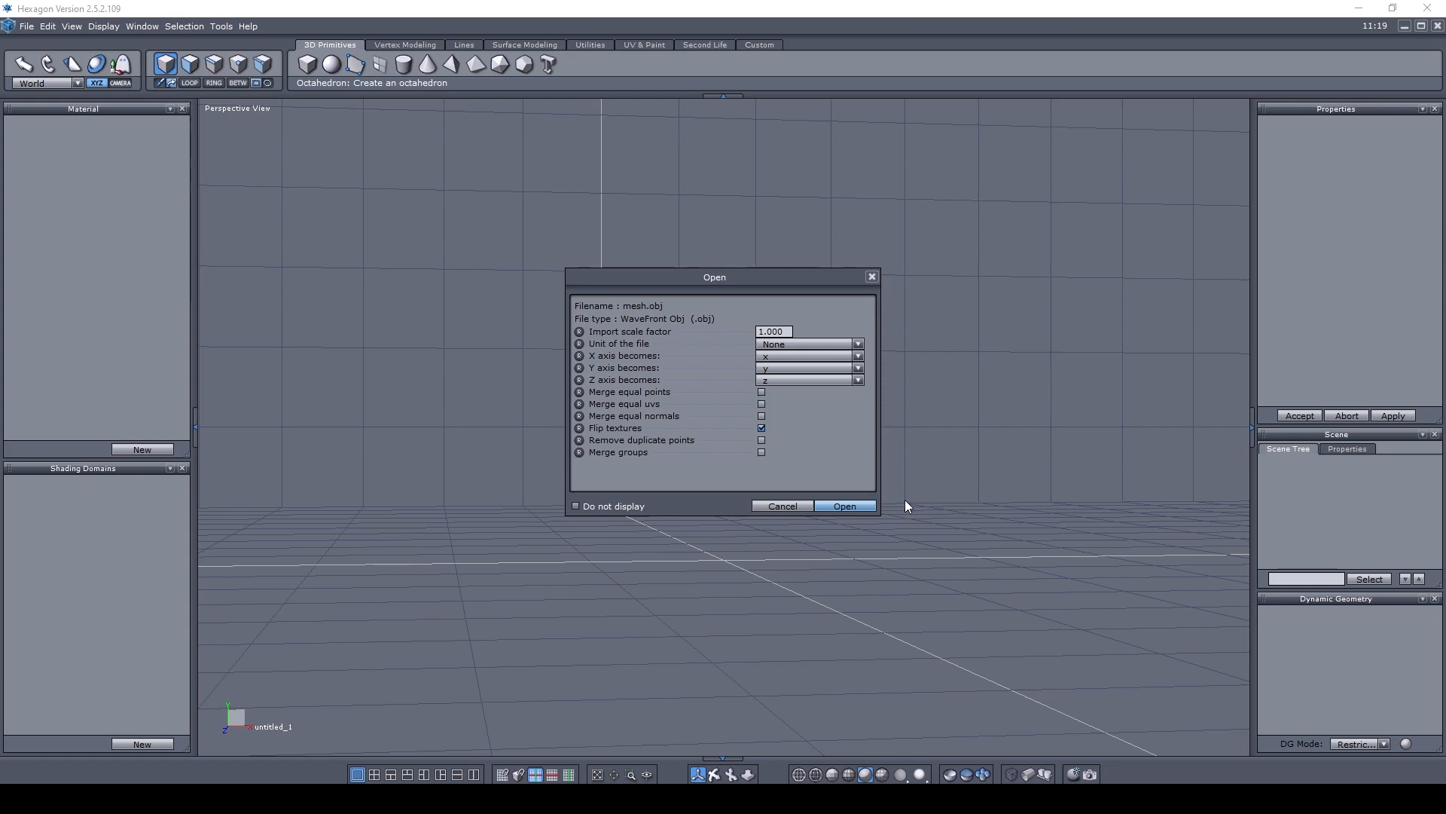
pyautogui.click(829, 507)
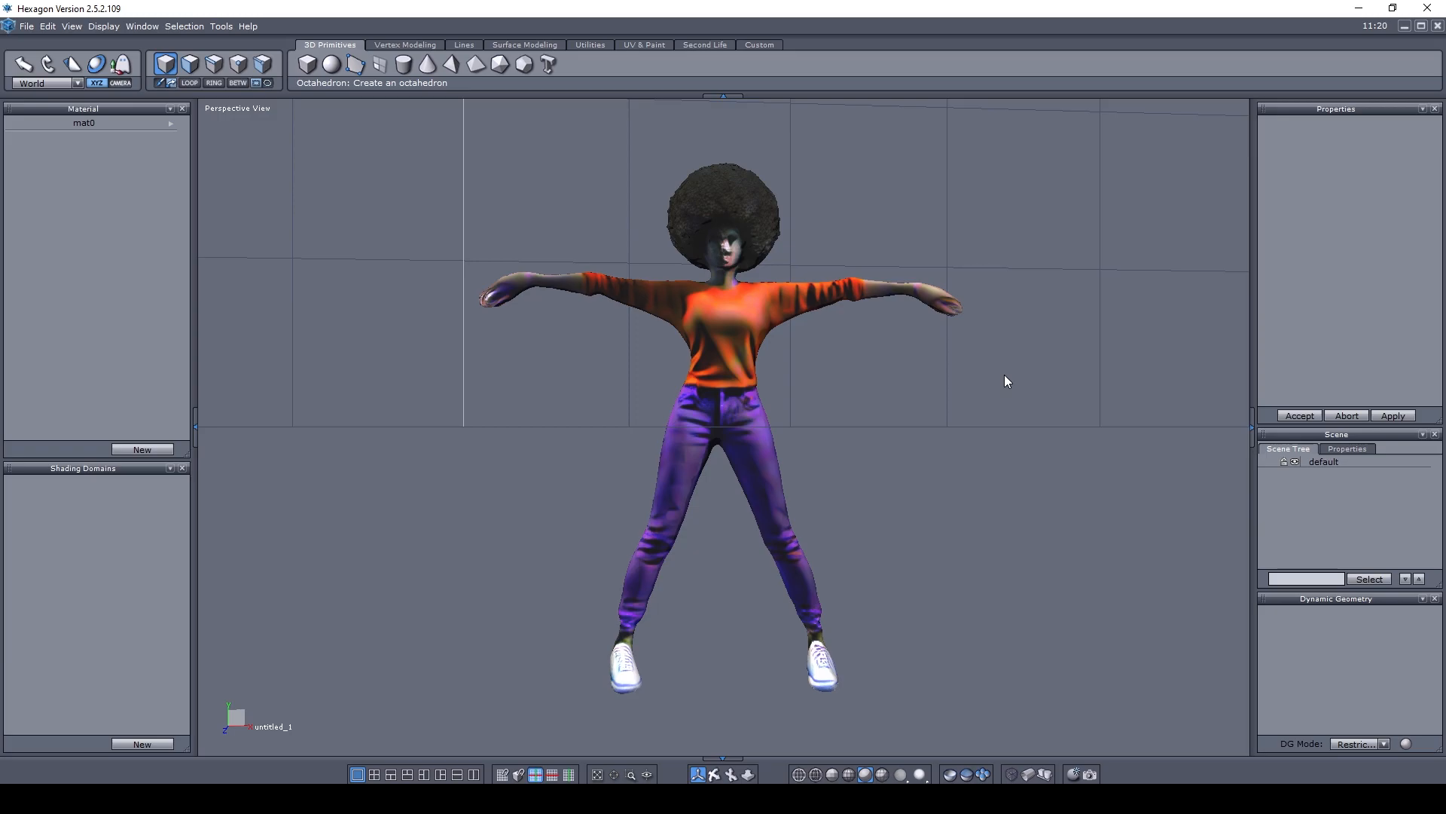
# Set the female mesh's Y size to 200 with Keep Ratio enabled and bring the whole figure back into view
pyautogui.click(707, 315)
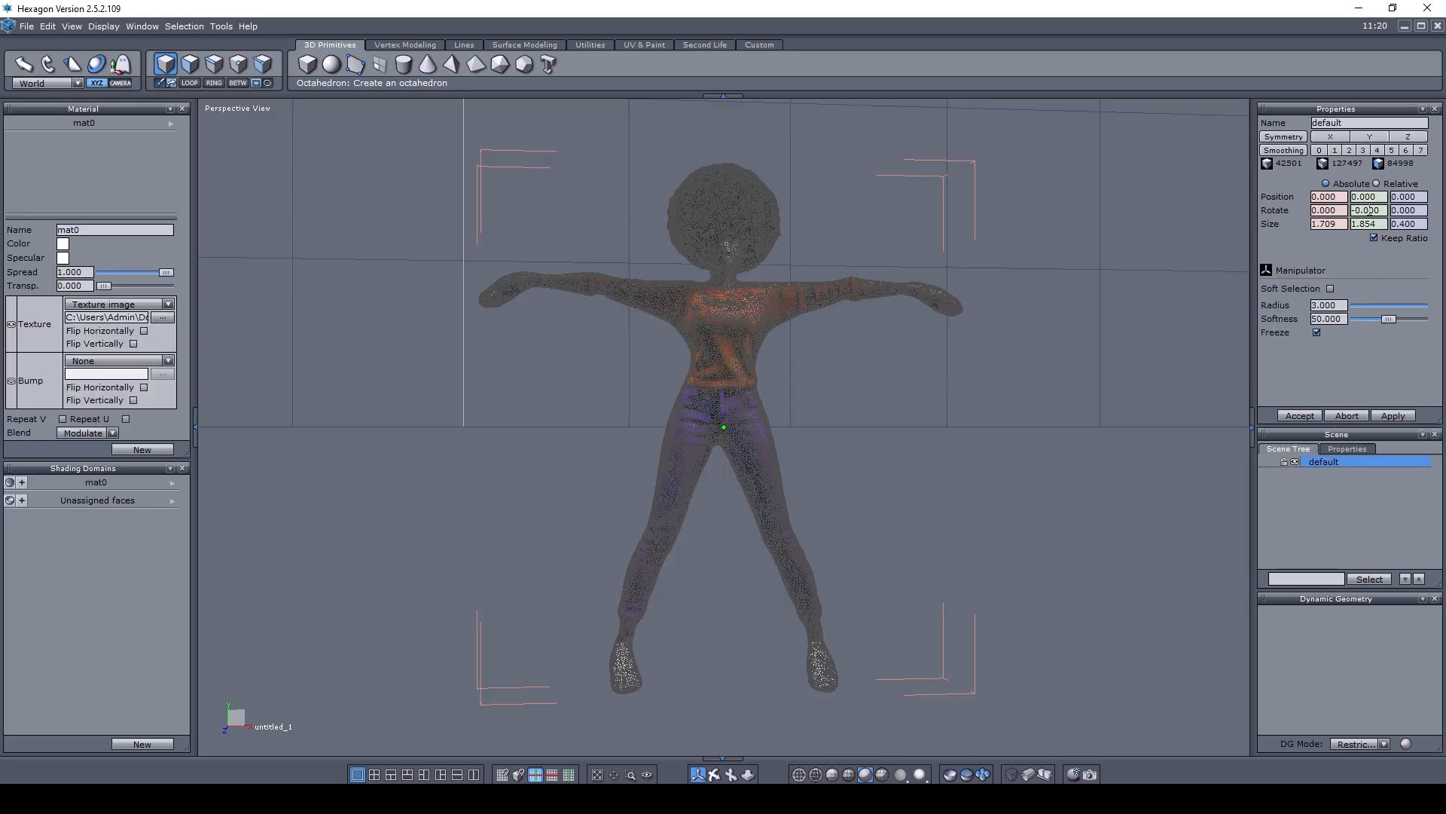
pyautogui.moveTo(1378, 223); pyautogui.dragTo(1339, 224)
pyautogui.write('200')
pyautogui.press('Tab')
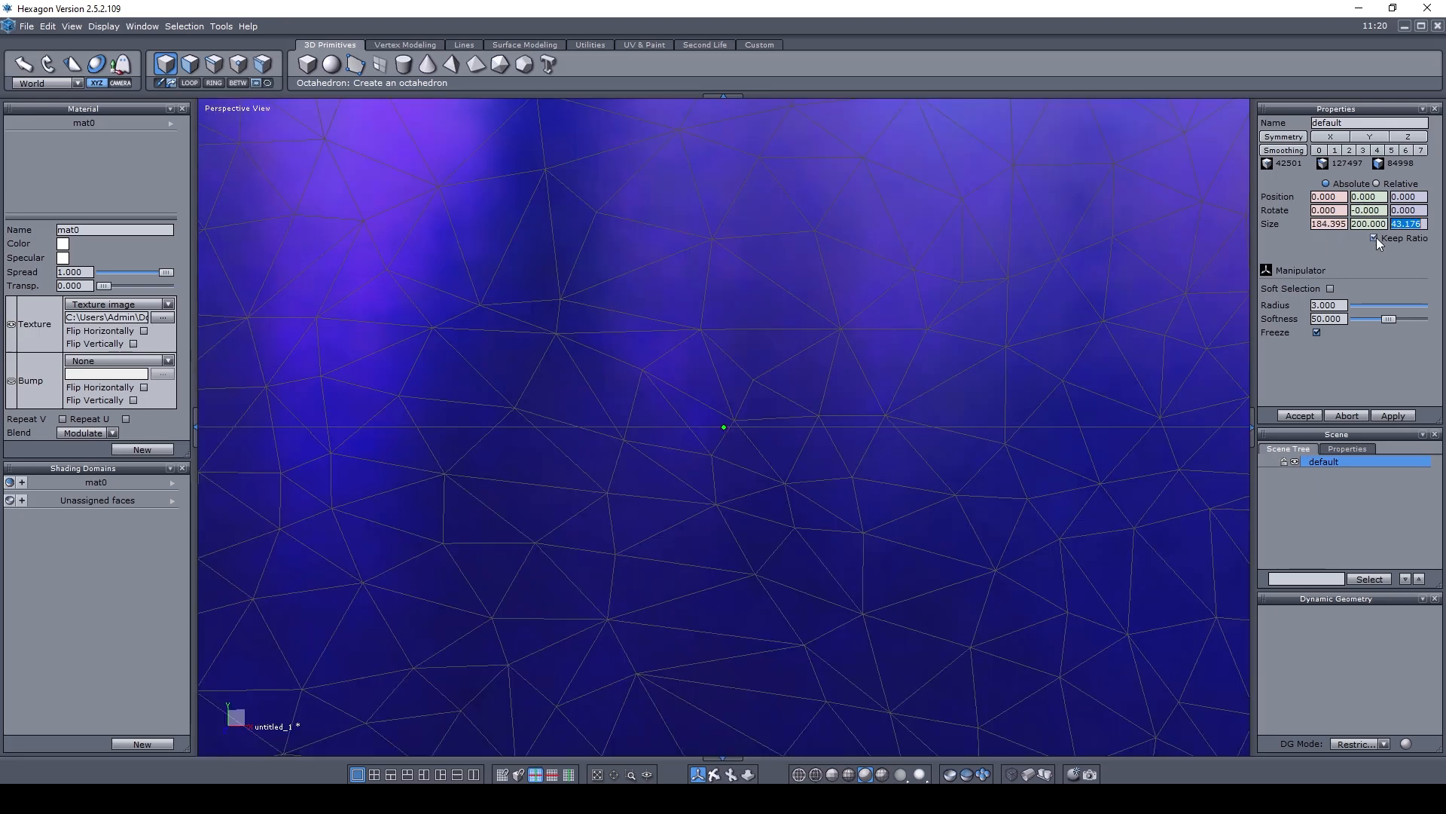
pyautogui.scroll(-5, 843, 356)
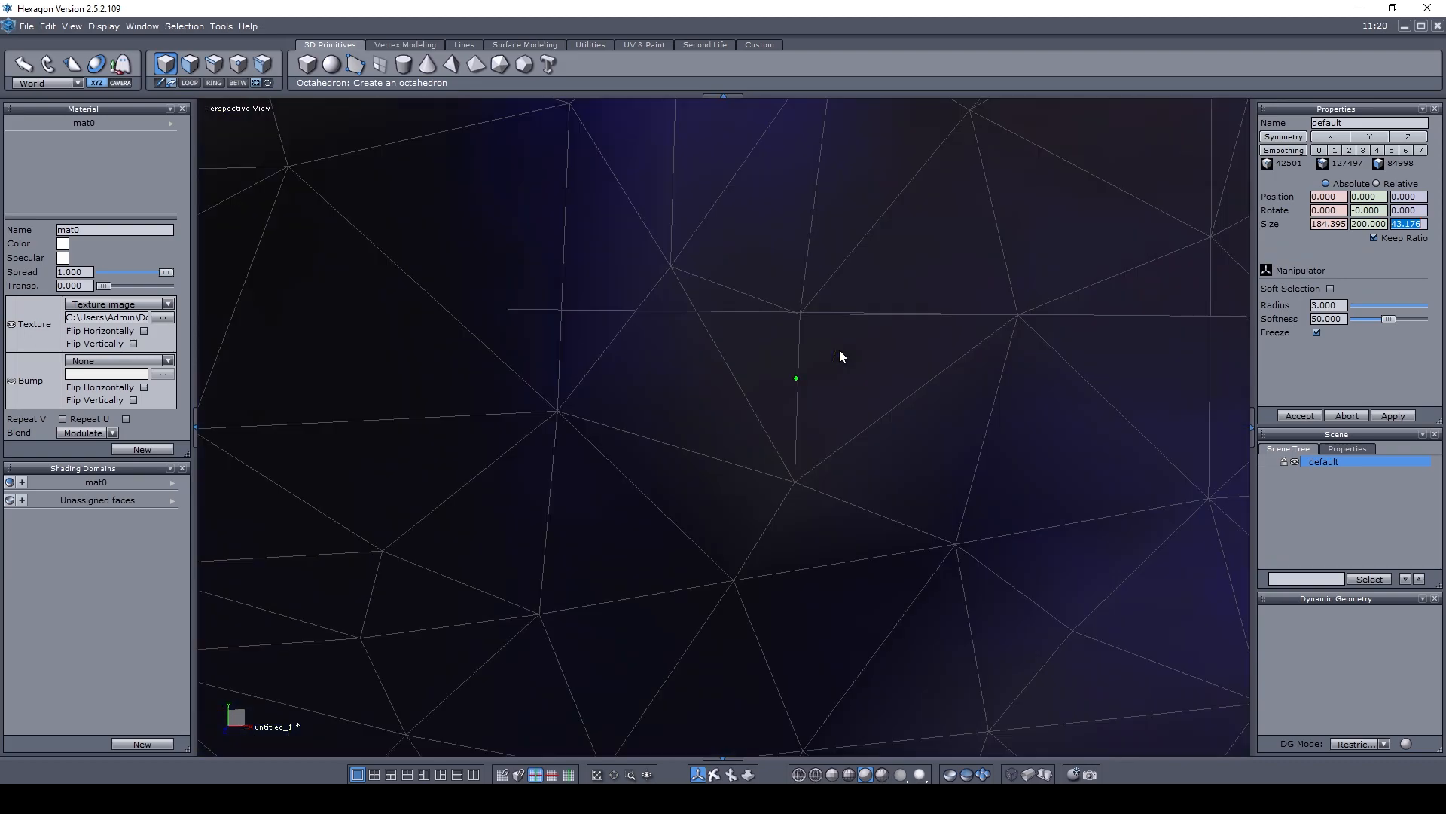
pyautogui.scroll(-6, 840, 351)
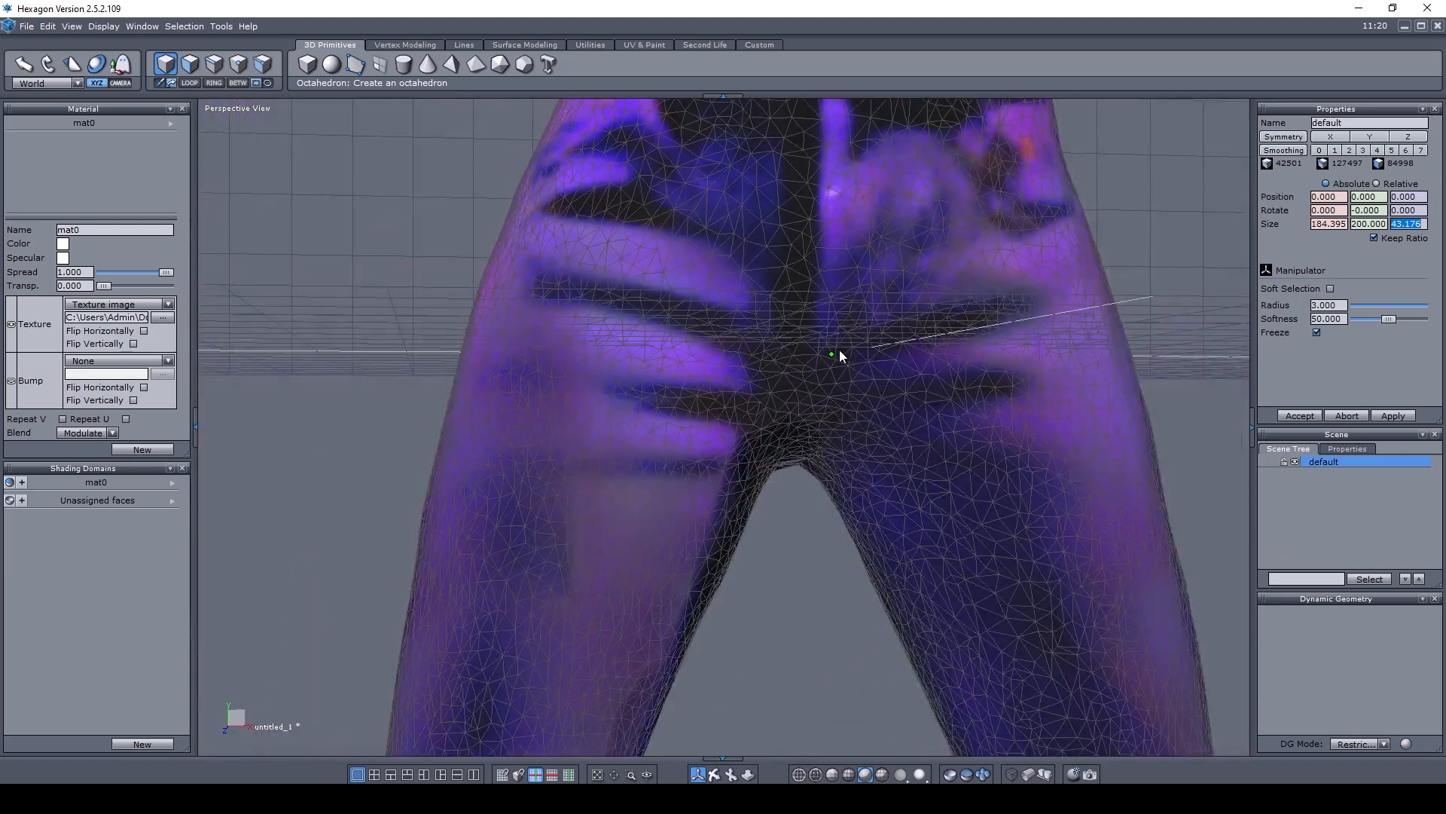
pyautogui.scroll(-6, 841, 352)
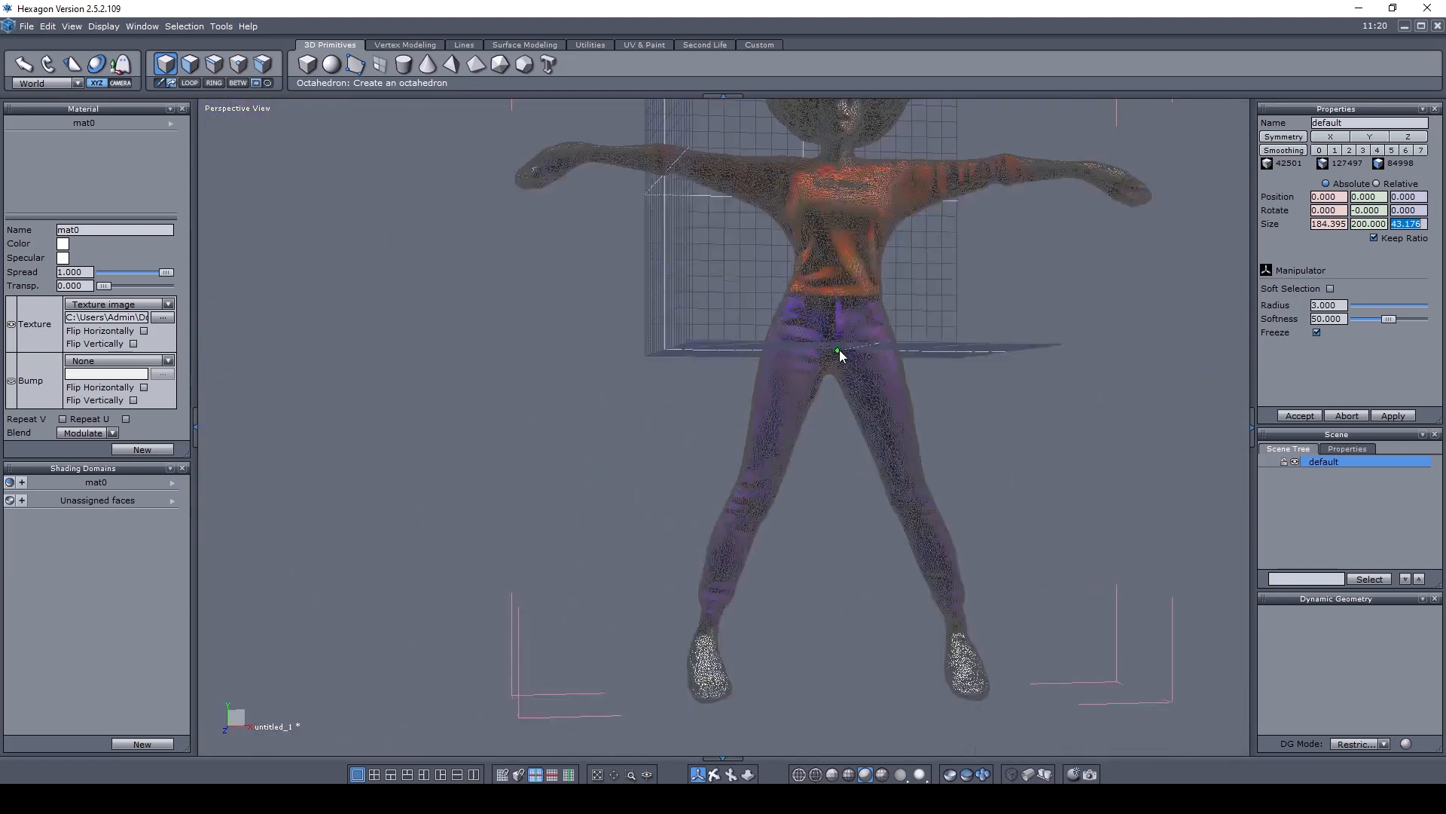
pyautogui.moveTo(843, 346); pyautogui.dragTo(757, 388, button='middle')
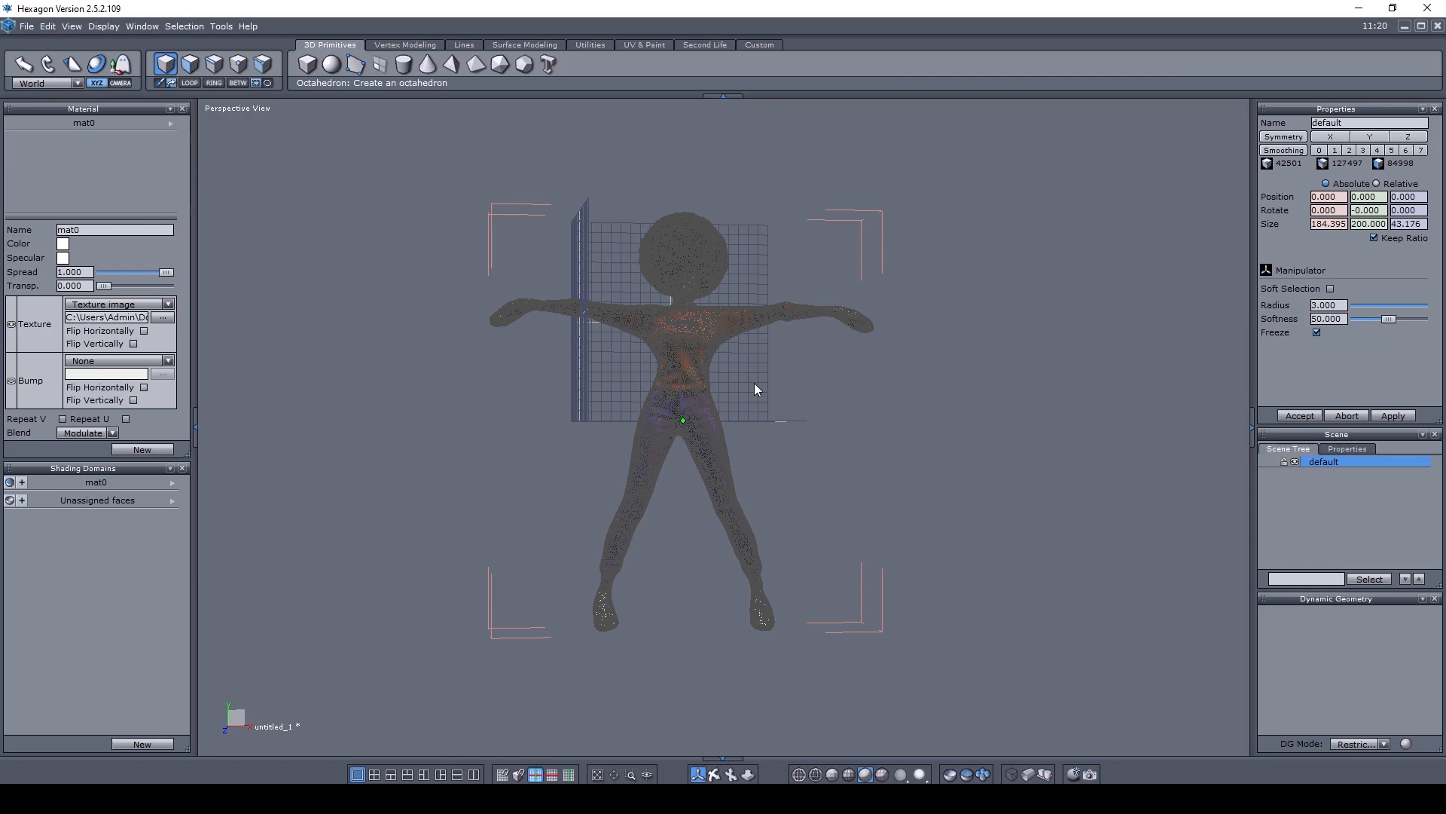
pyautogui.scroll(2, 755, 386)
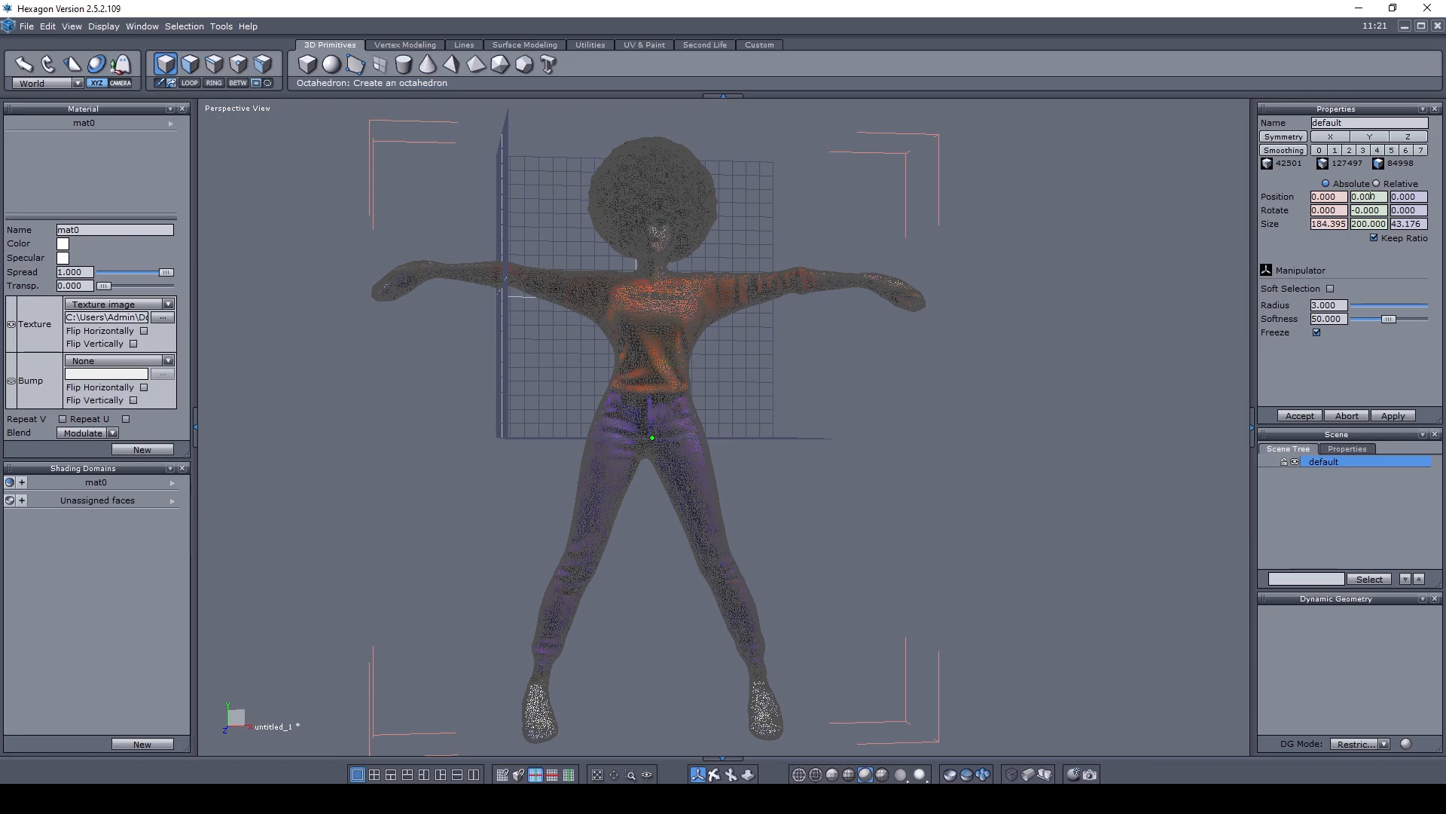
# Raise the female mesh to a Y position of 90 so it stands on the grid floor
pyautogui.click(1354, 196)
pyautogui.write('9')
pyautogui.press('Tab')
pyautogui.moveTo(1055, 272); pyautogui.dragTo(1050, 416, button='middle')
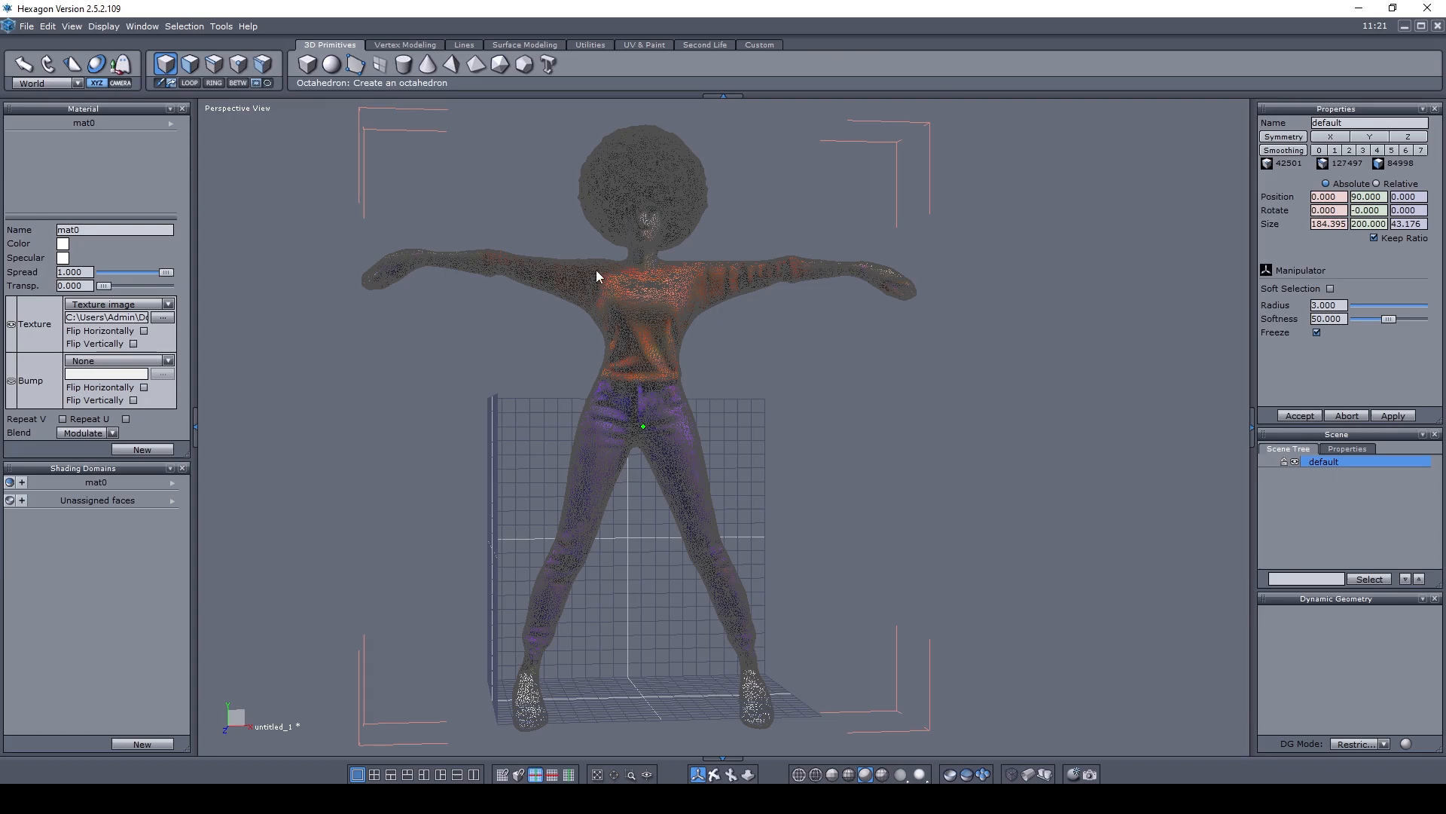
# Save the scene as "Female t-pose afro hair-2_1.hxn" in the "Female t-pose Afro hair" folder
pyautogui.click(26, 26)
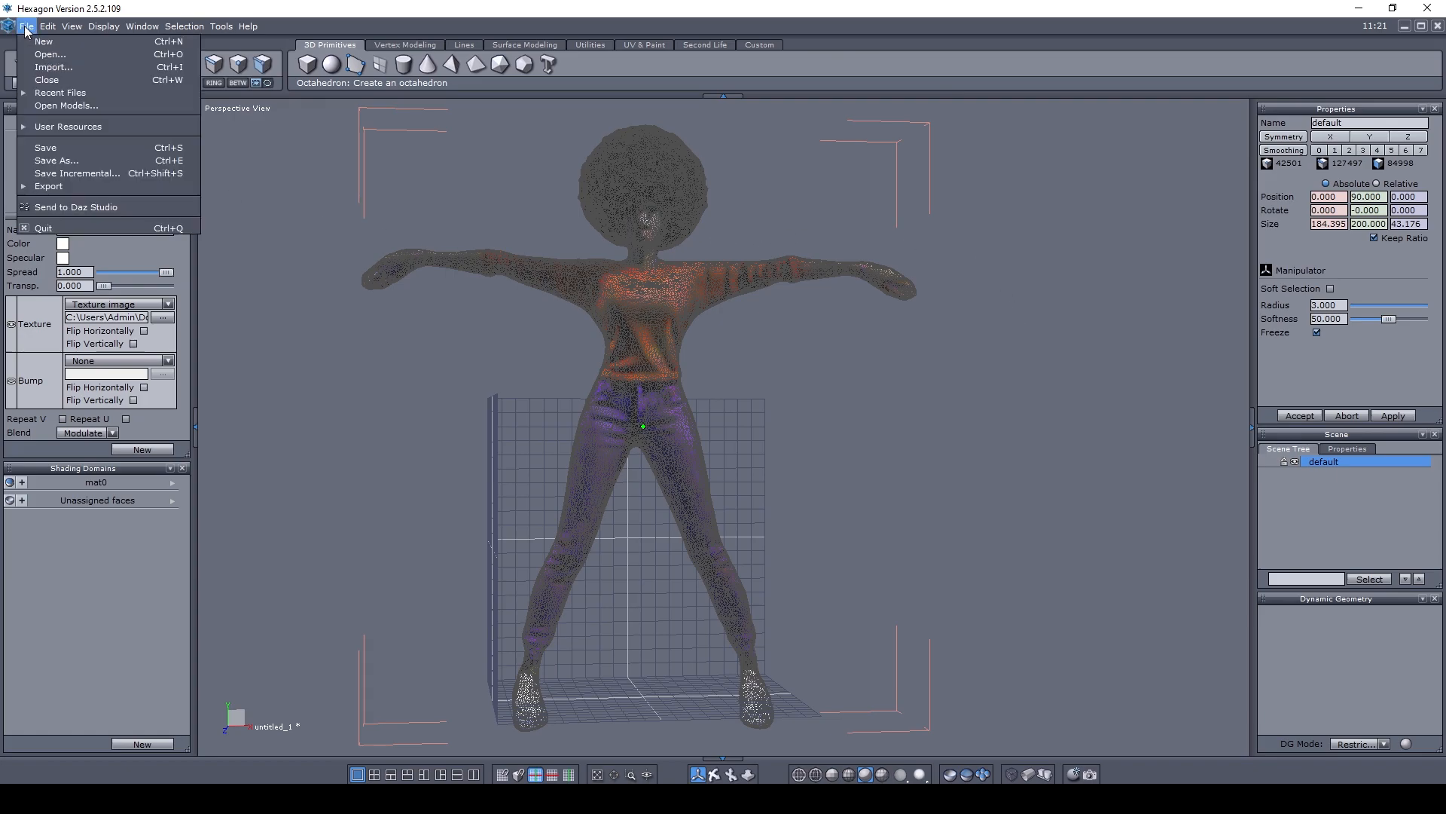
pyautogui.click(59, 161)
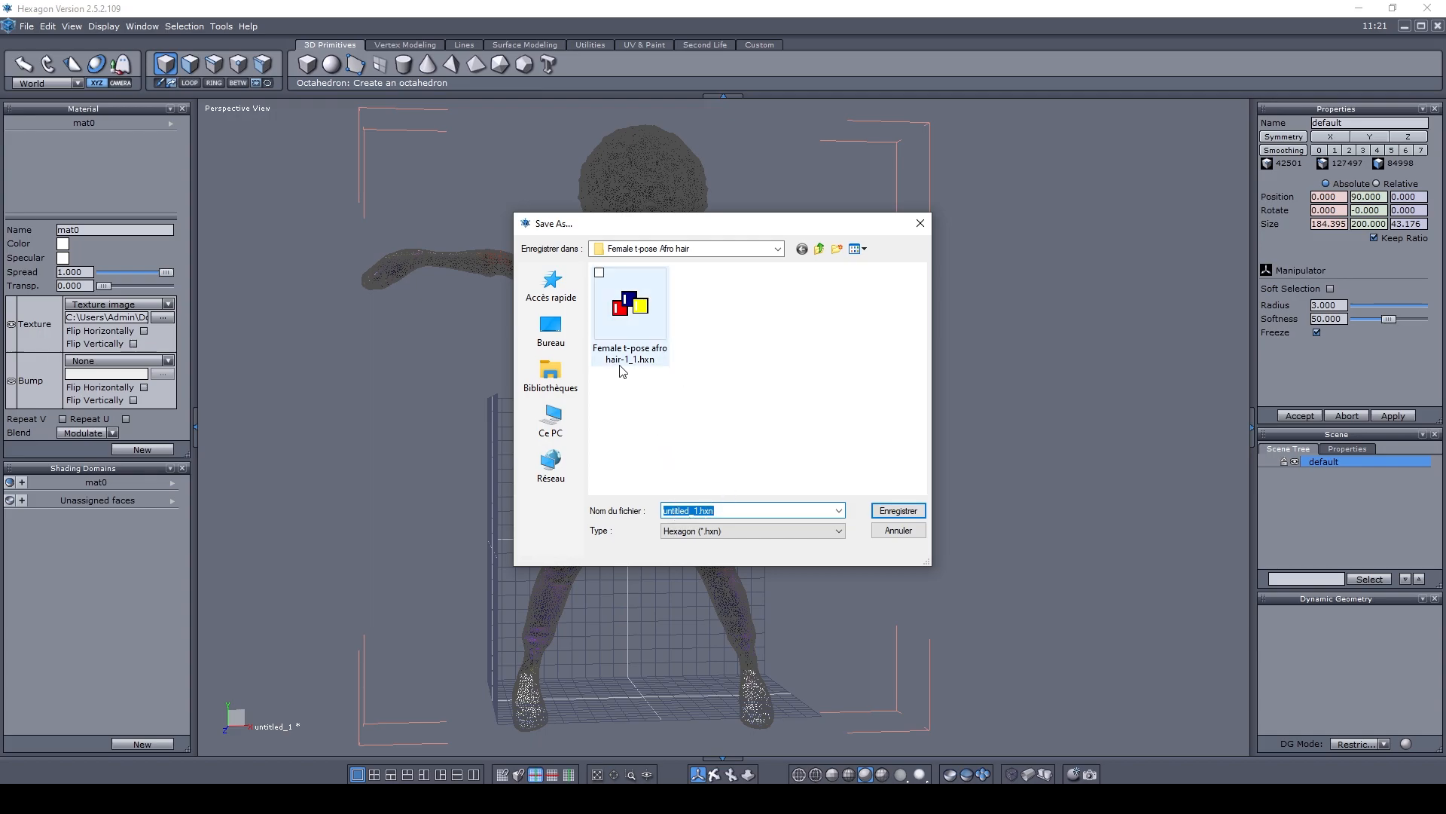
pyautogui.click(630, 316)
pyautogui.click(748, 510)
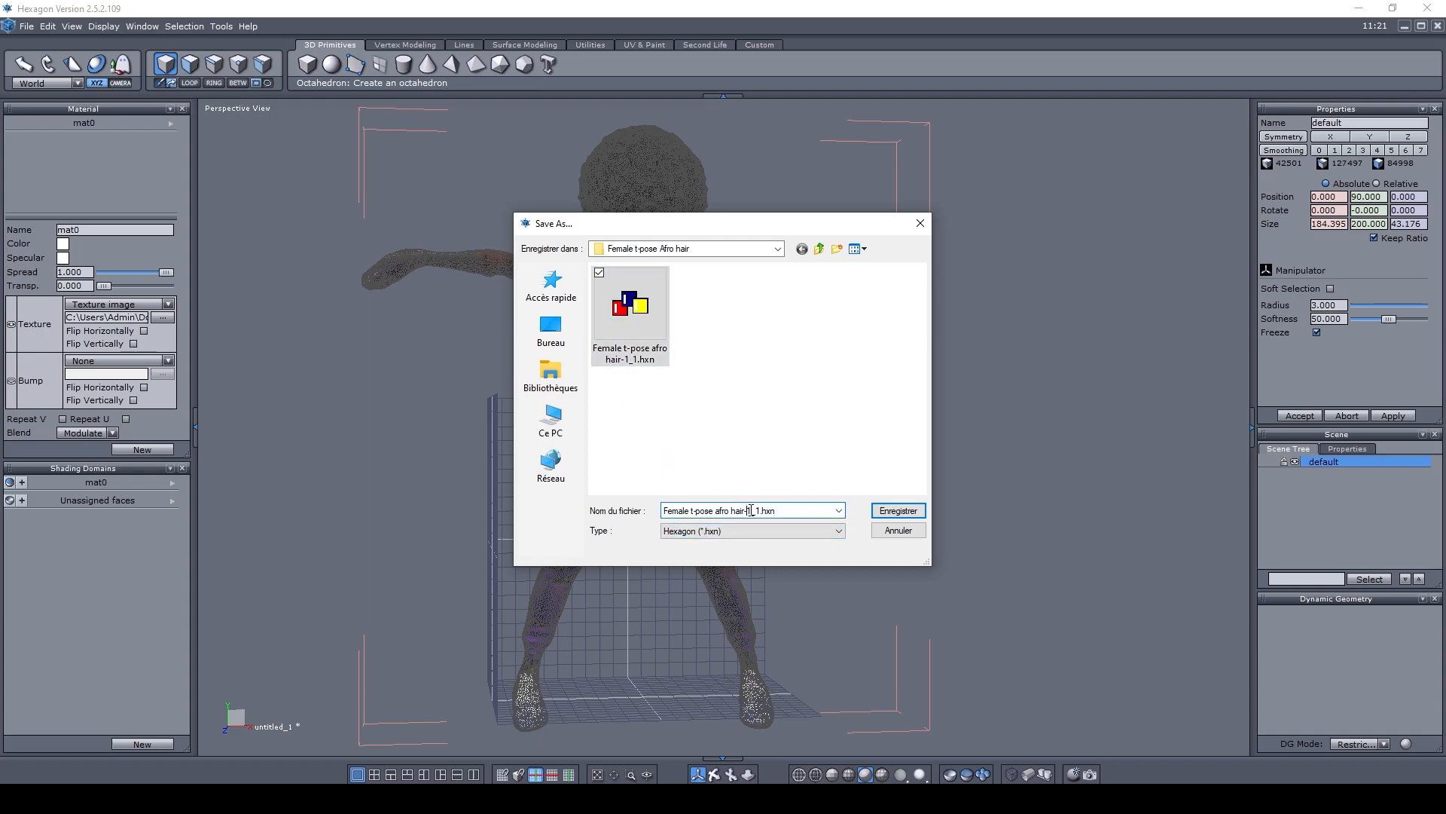
pyautogui.press('BackSpace')
pyautogui.write('2')
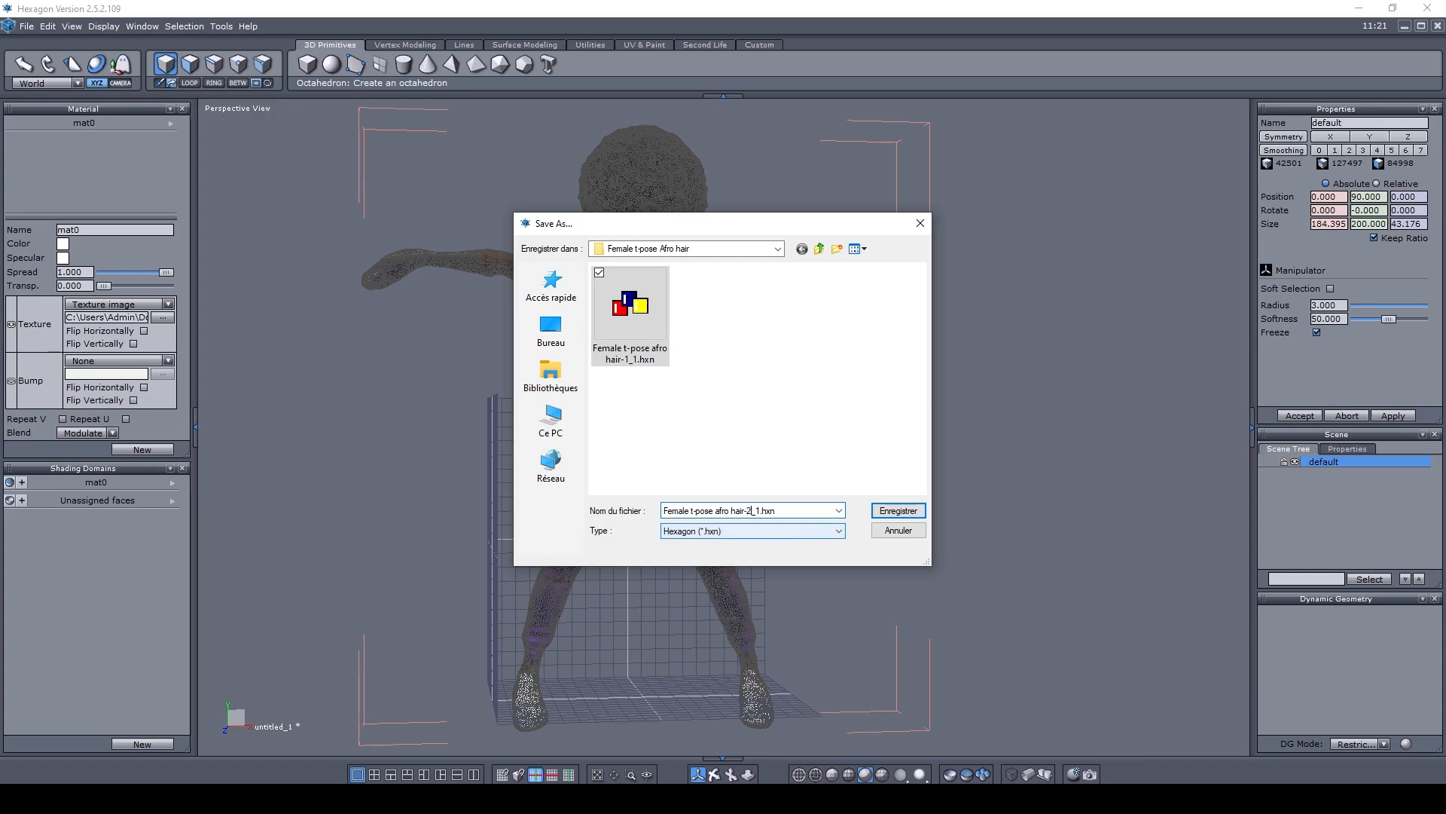
pyautogui.click(900, 511)
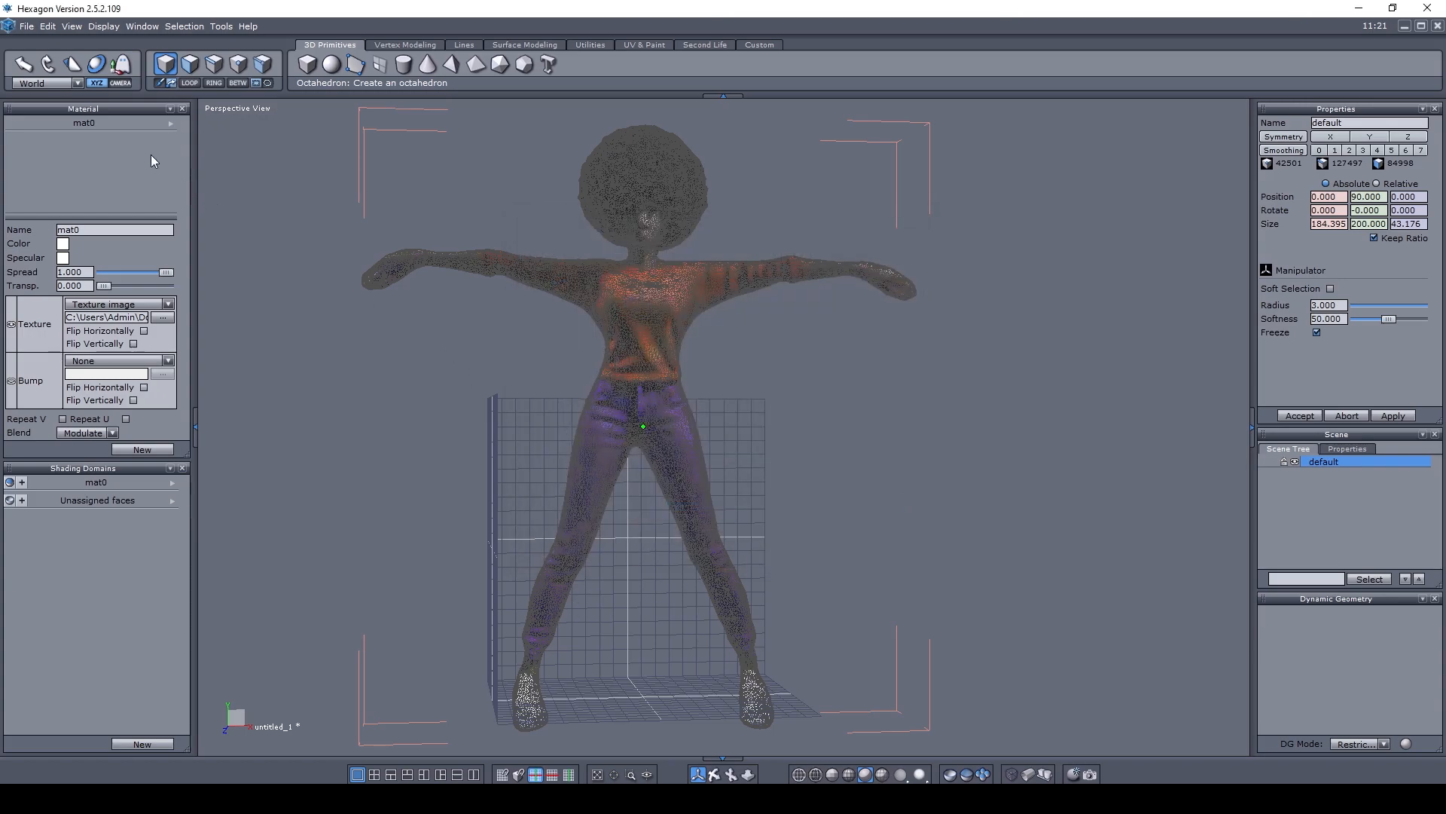
# Export the mesh as Wavefront OBJ "Female t-pose afro hair-2A_1.obj" at scale factor 1.000 in cm, with UVs, normals and Flip textures enabled
pyautogui.click(26, 27)
pyautogui.moveTo(59, 192)
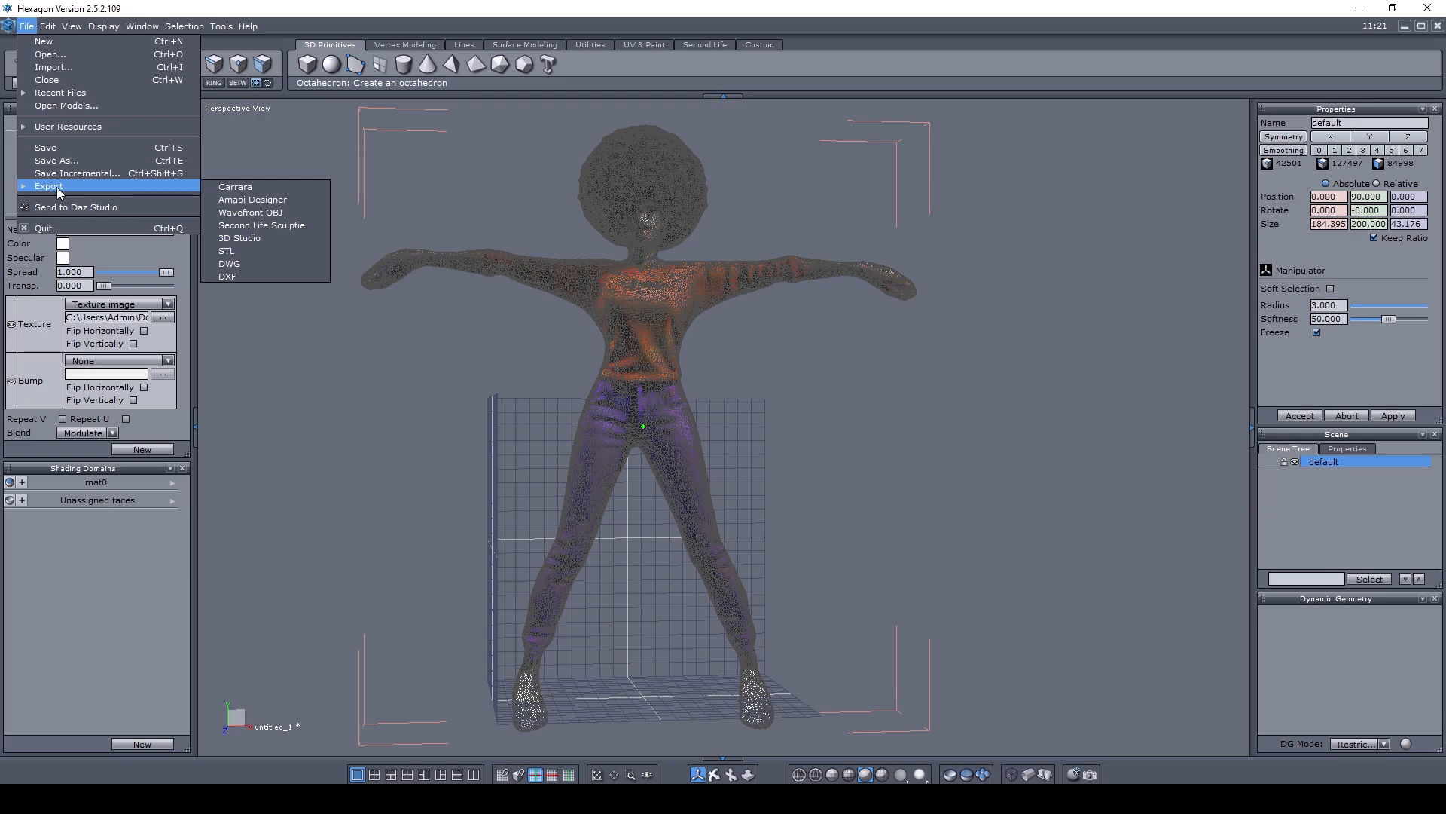
pyautogui.click(277, 214)
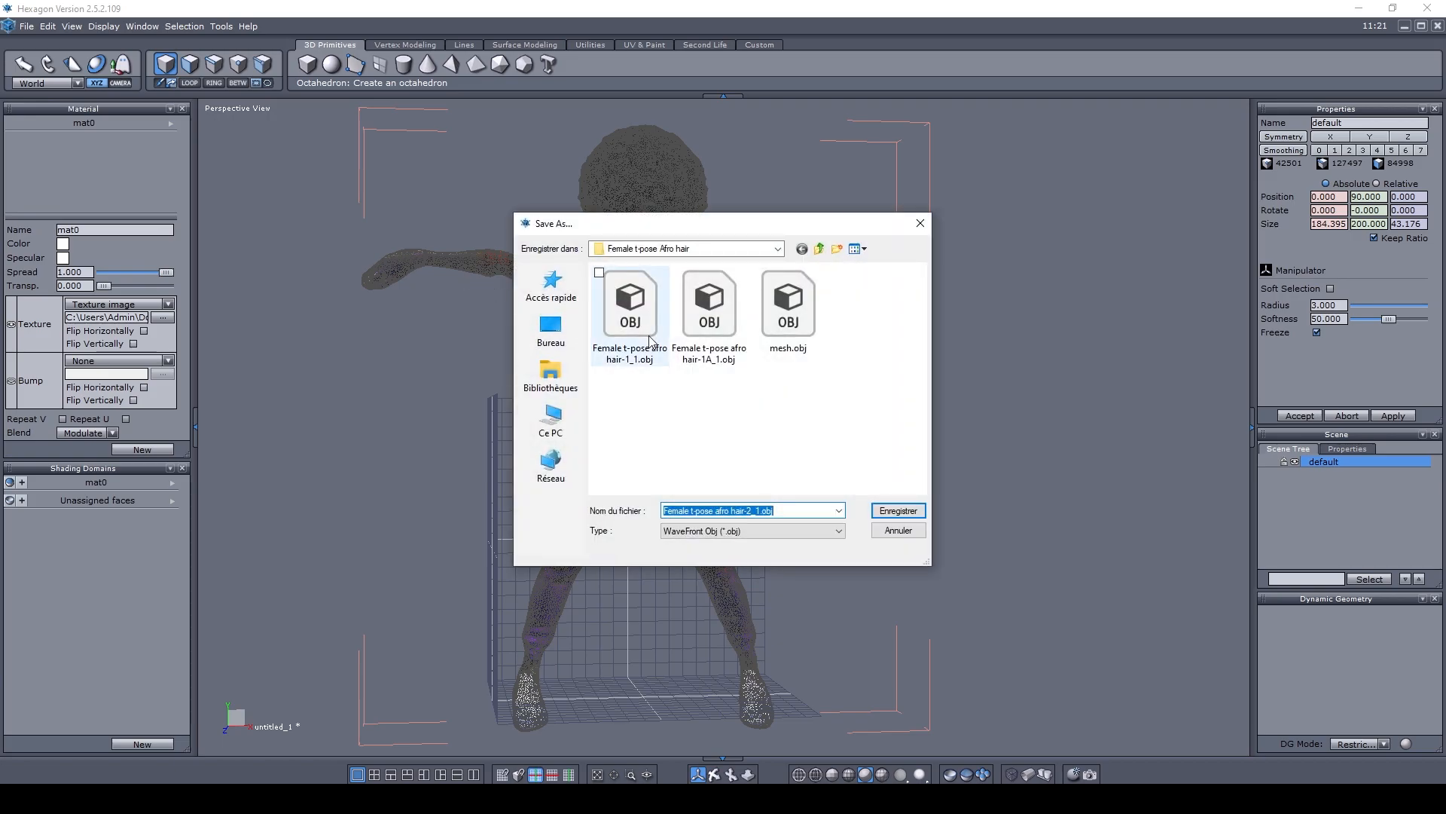
pyautogui.click(751, 517)
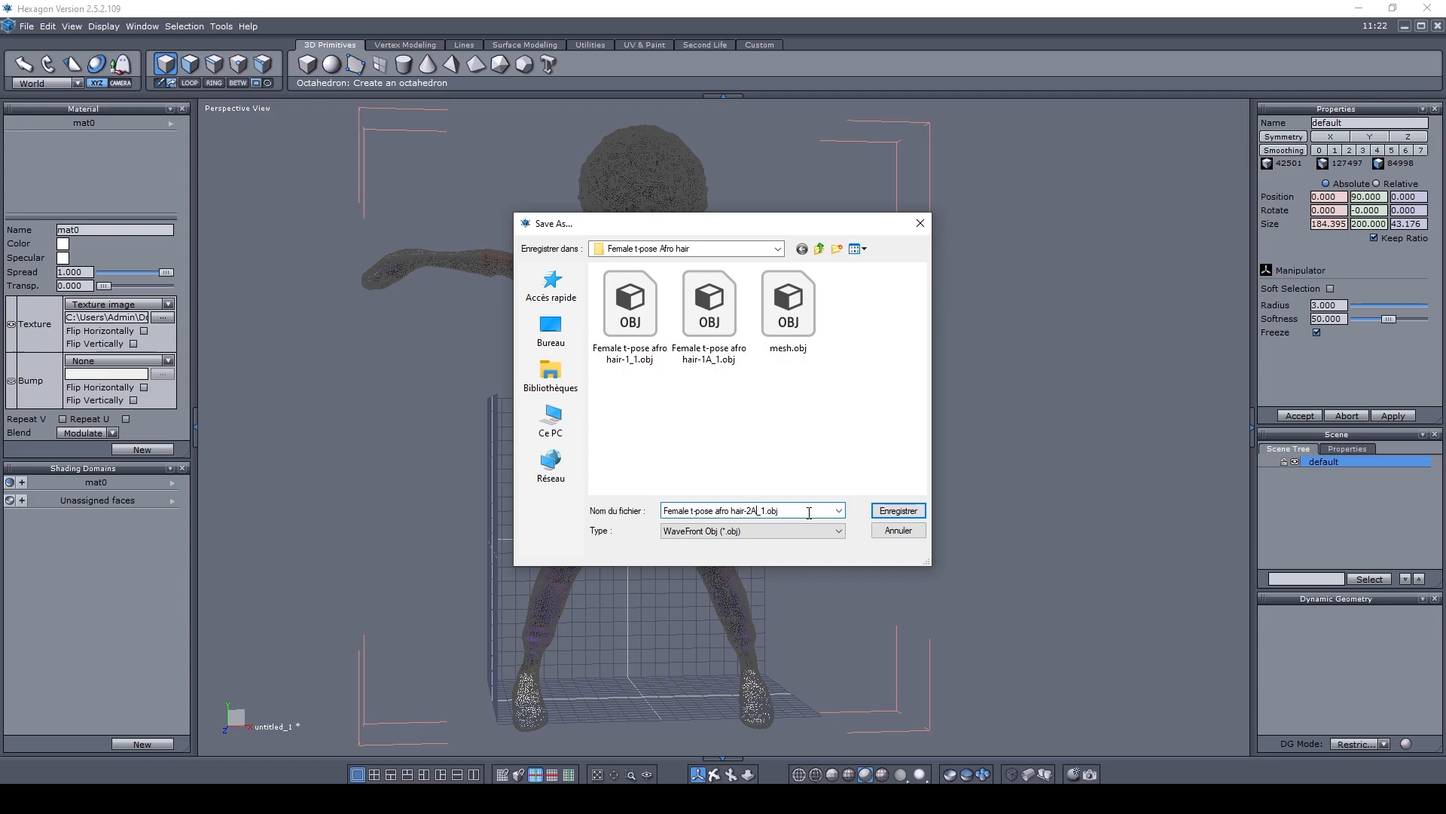
pyautogui.click(890, 514)
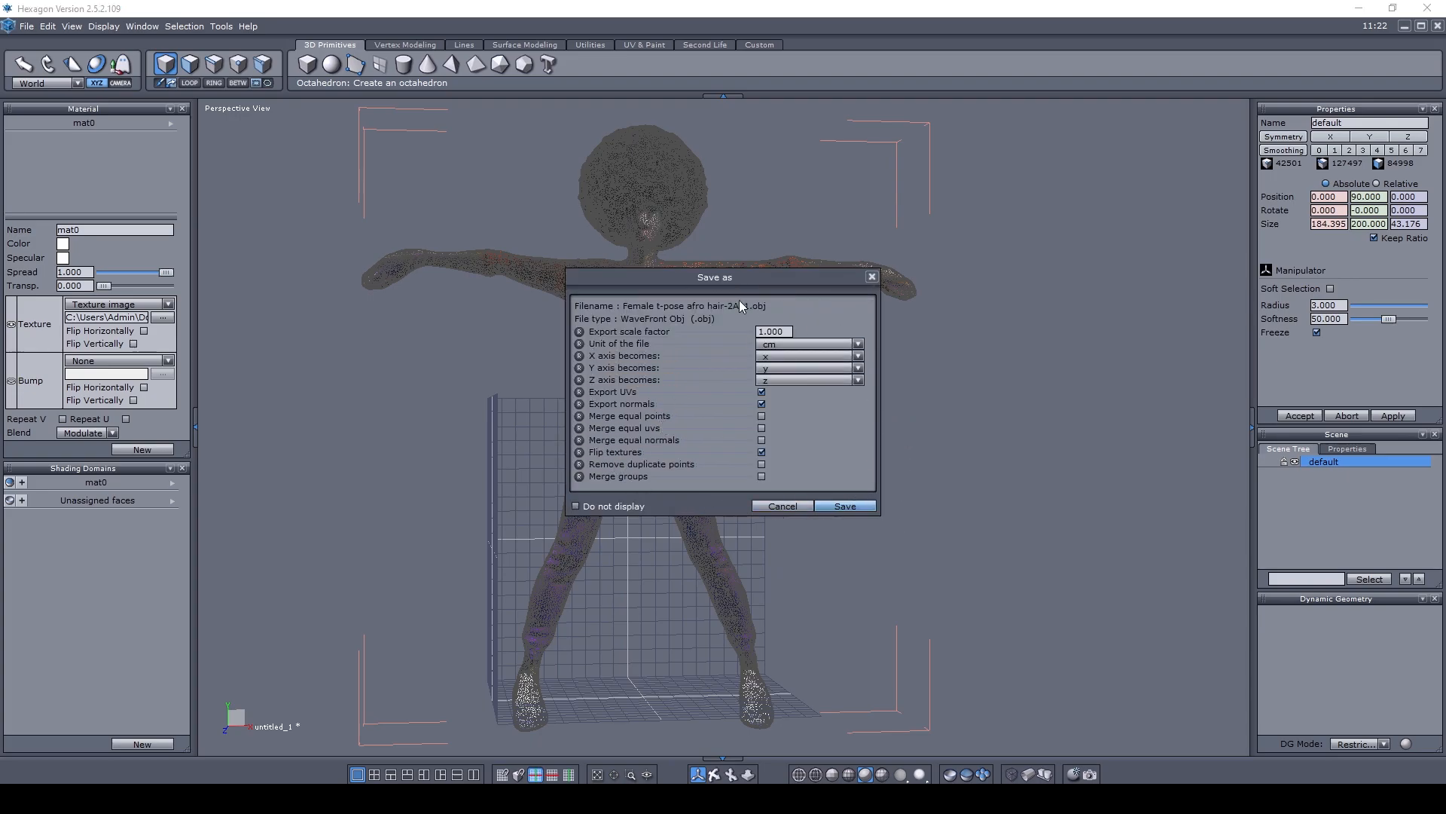
pyautogui.click(853, 510)
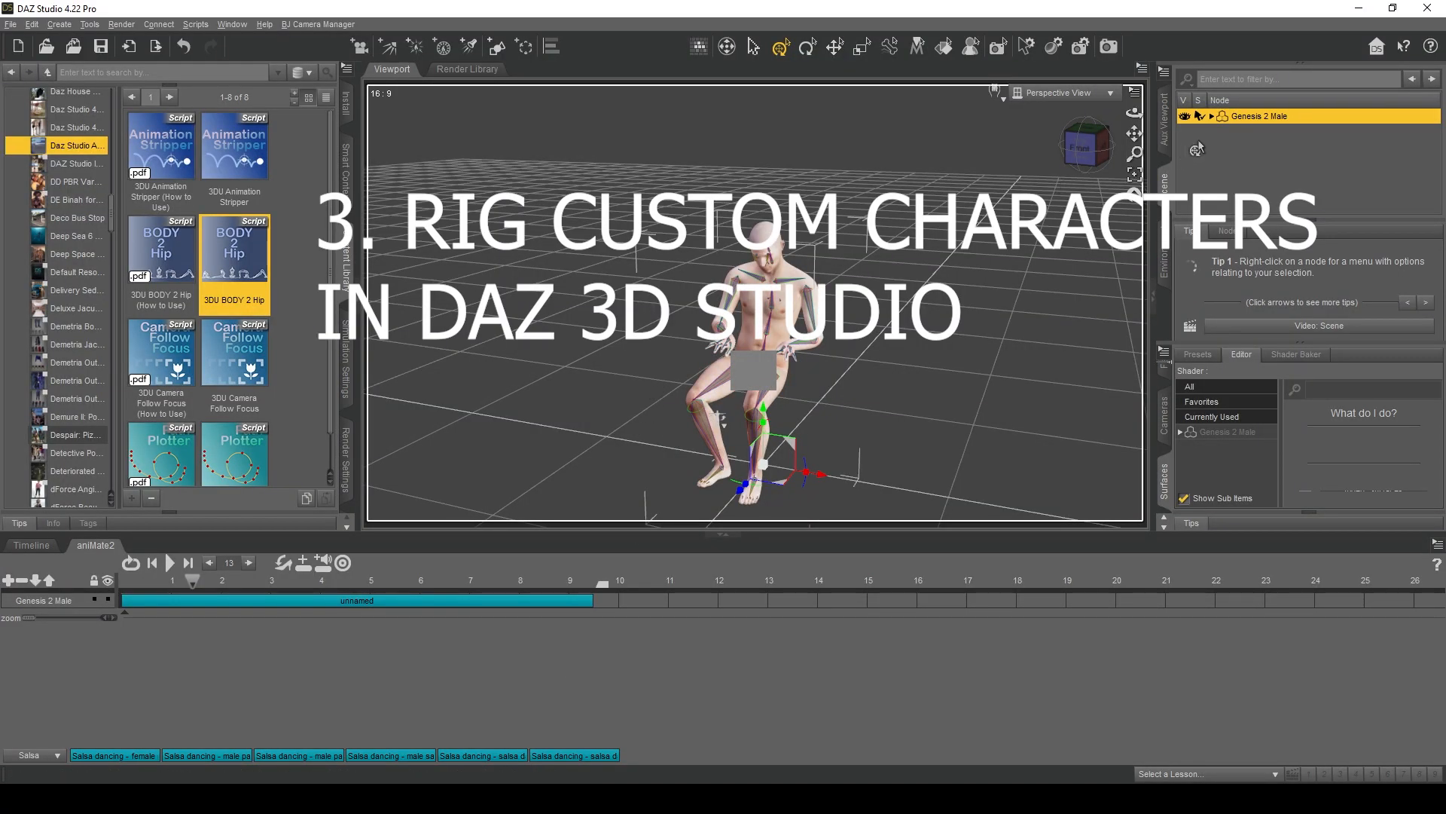
# In DAZ Studio, delete the Genesis 2 Male figure from the scene and show Smart Content
pyautogui.rightClick(1241, 111)
pyautogui.click(1267, 140)
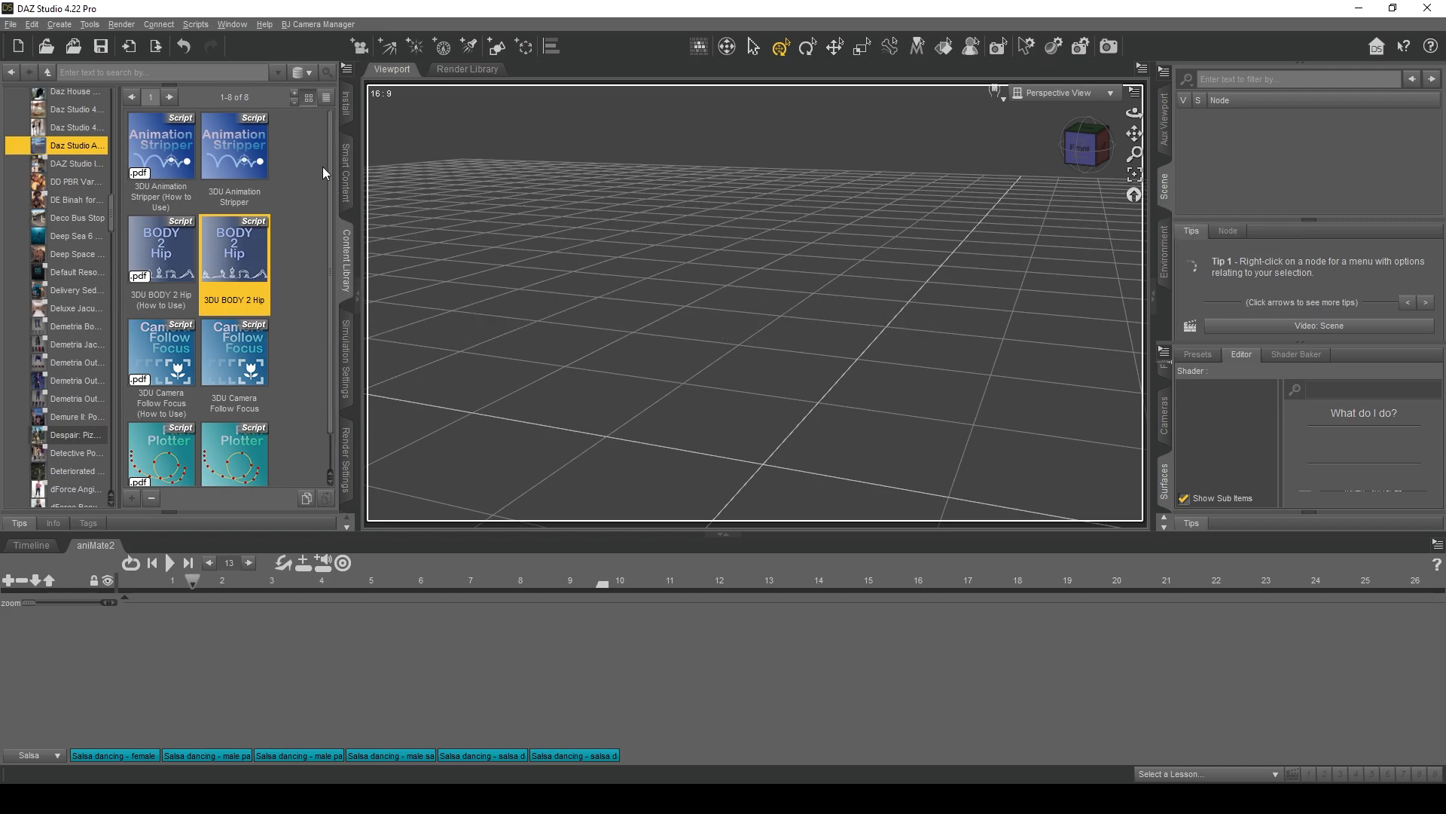
pyautogui.click(343, 172)
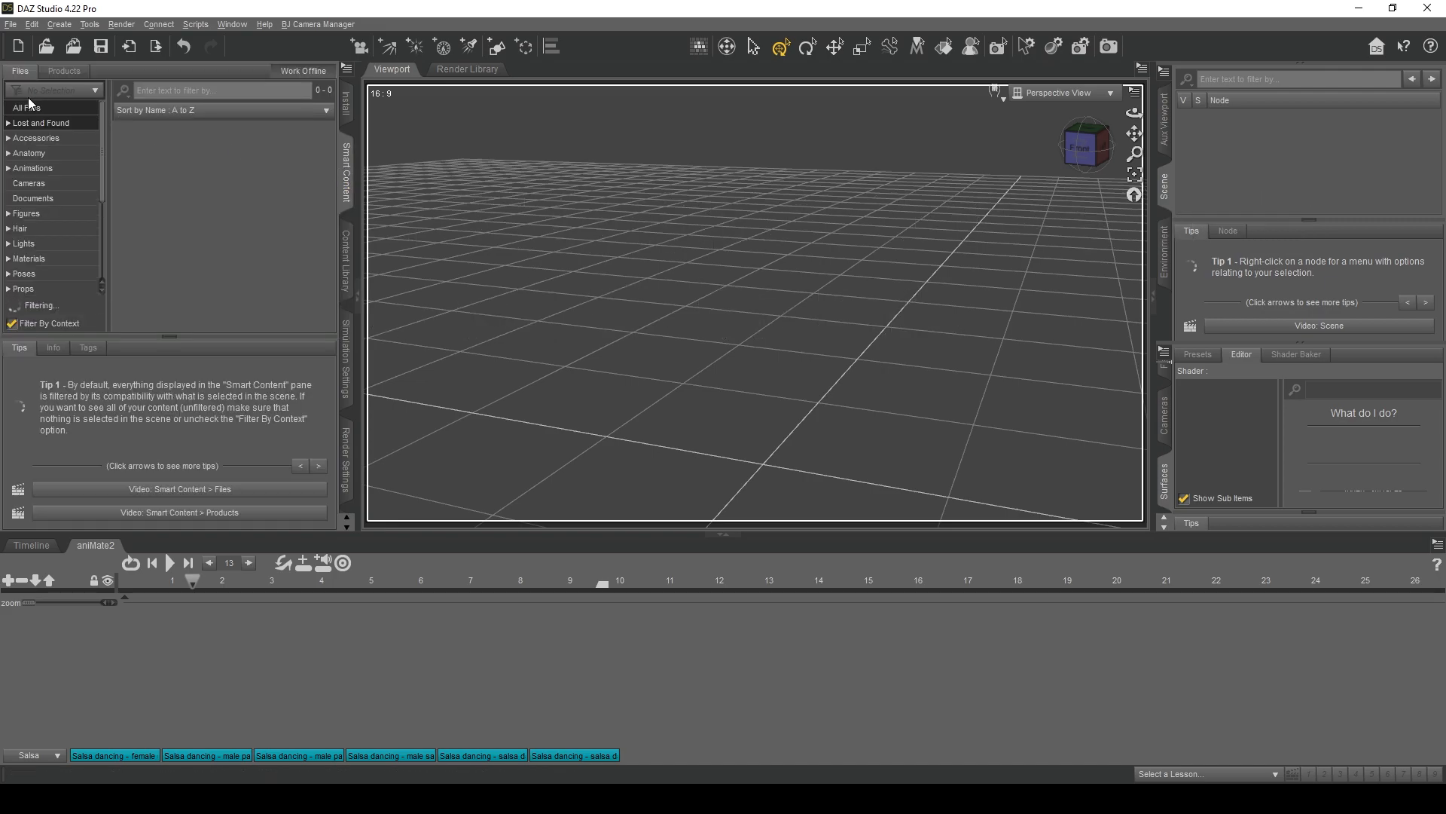
# Import "Female t-pose afro hair-2A_1.obj" with the Hexagon (1 unit = 1cm) preset at 100% scale
pyautogui.click(12, 24)
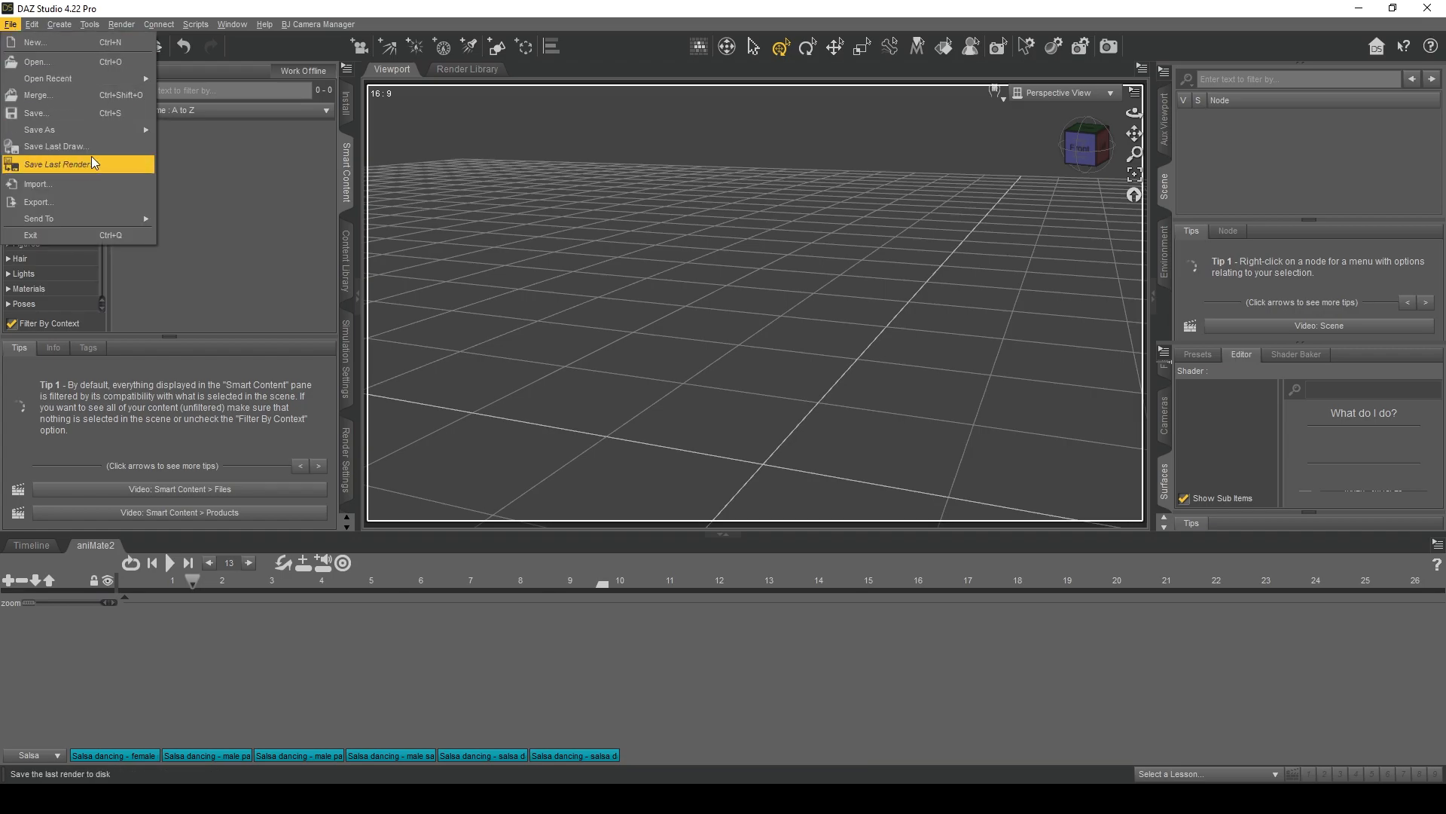
pyautogui.hotkey('ctrl', 'i')
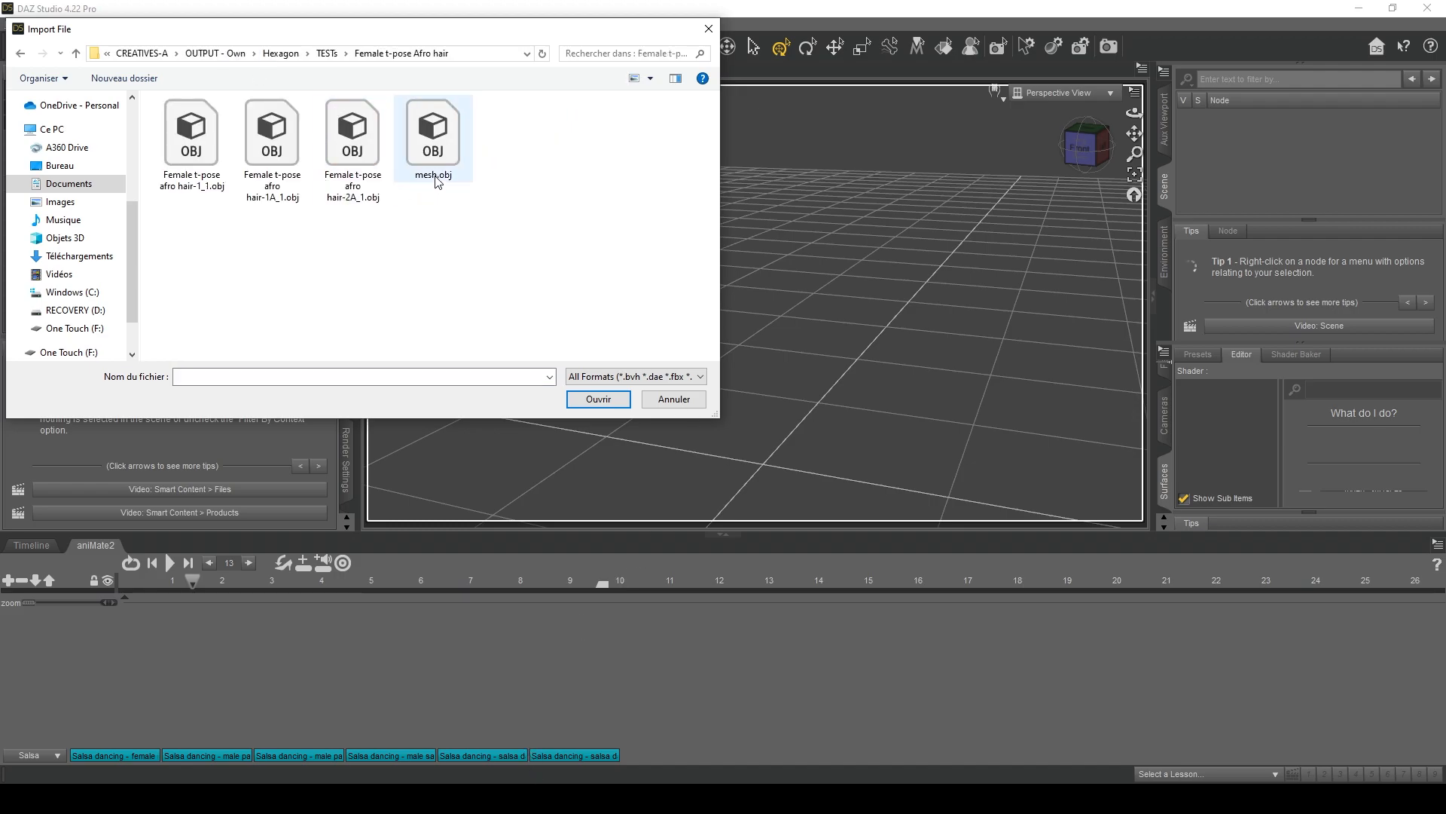
pyautogui.click(340, 155)
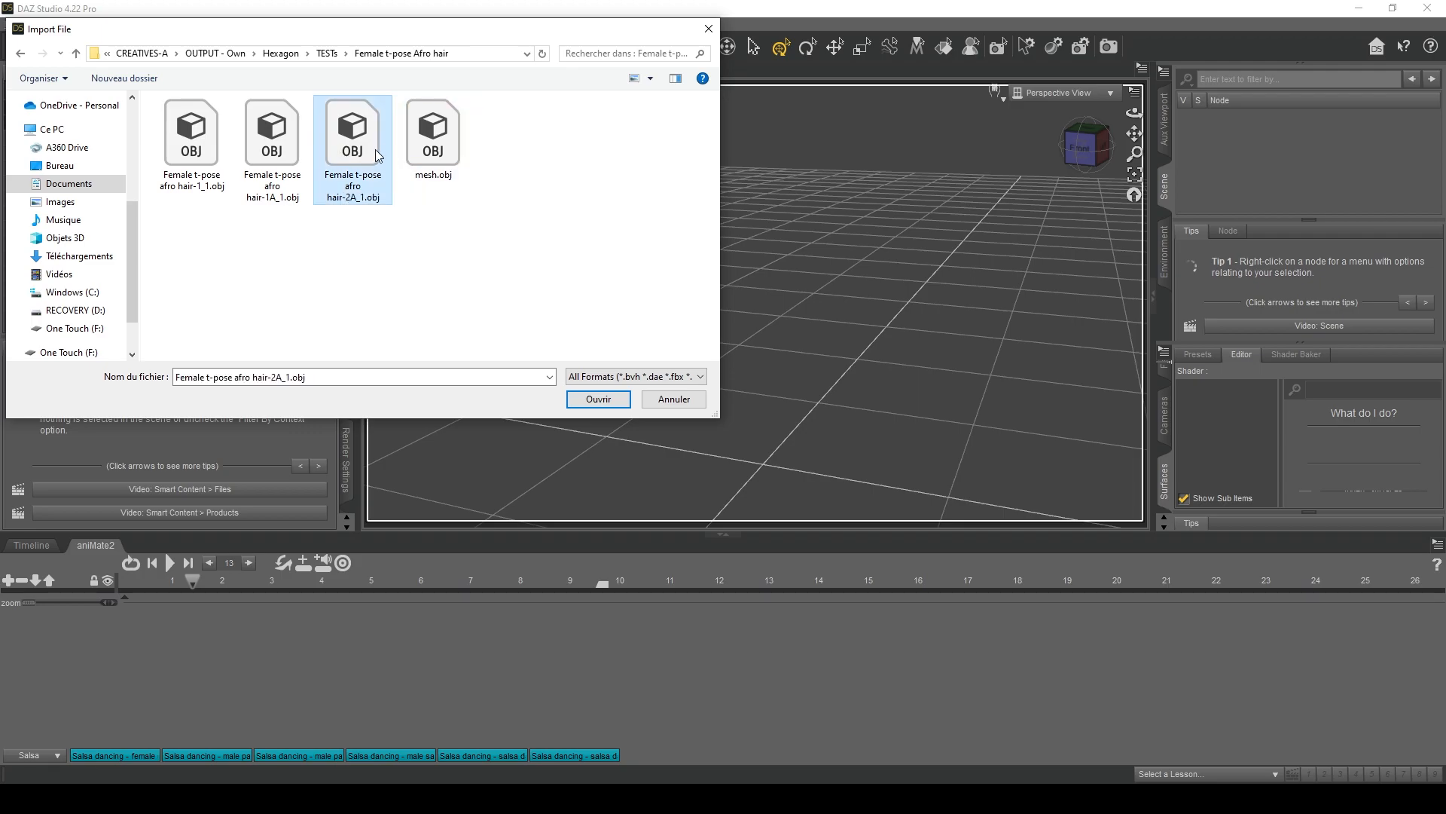
pyautogui.click(577, 407)
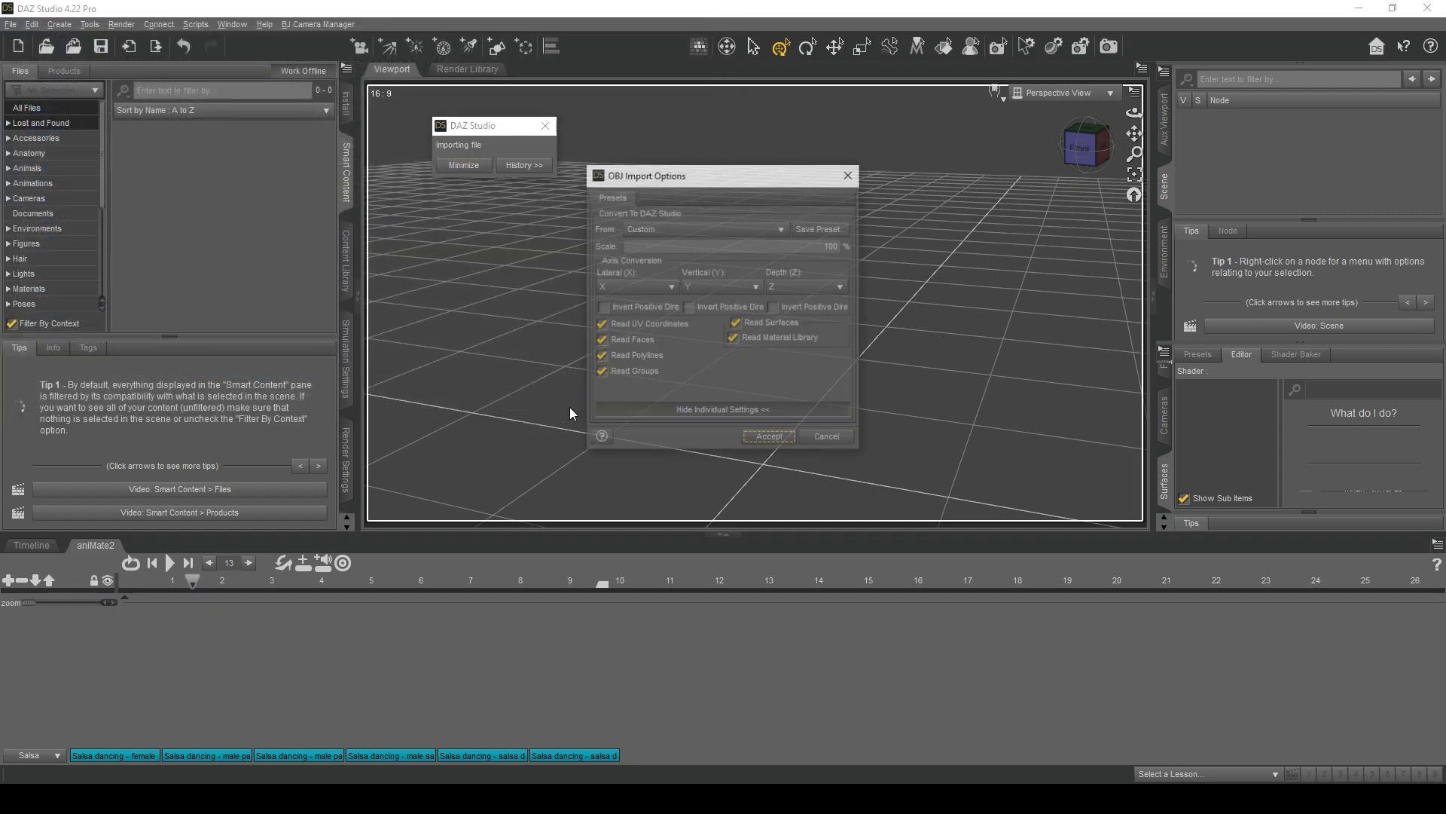
pyautogui.click(652, 230)
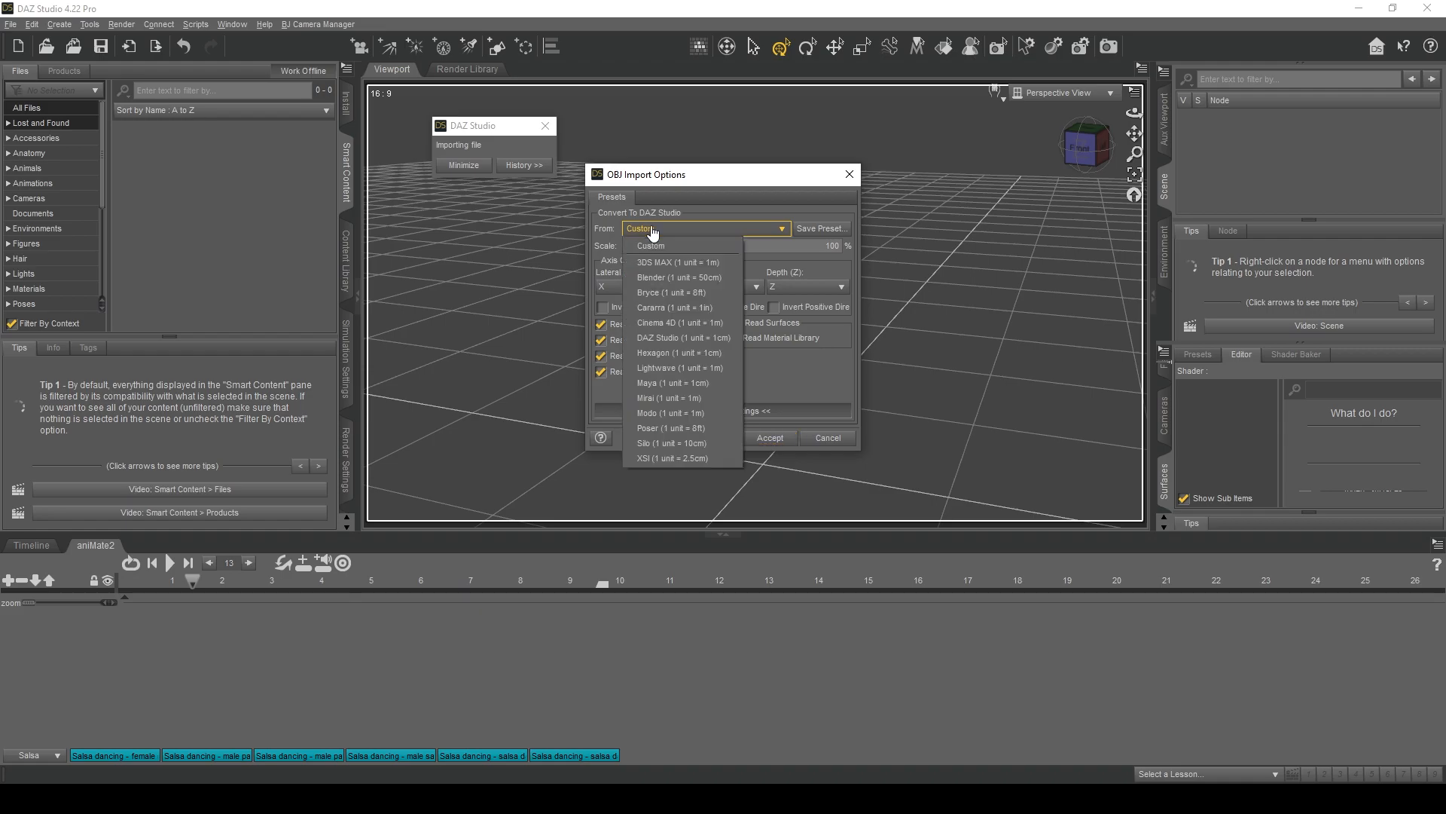
pyautogui.click(681, 352)
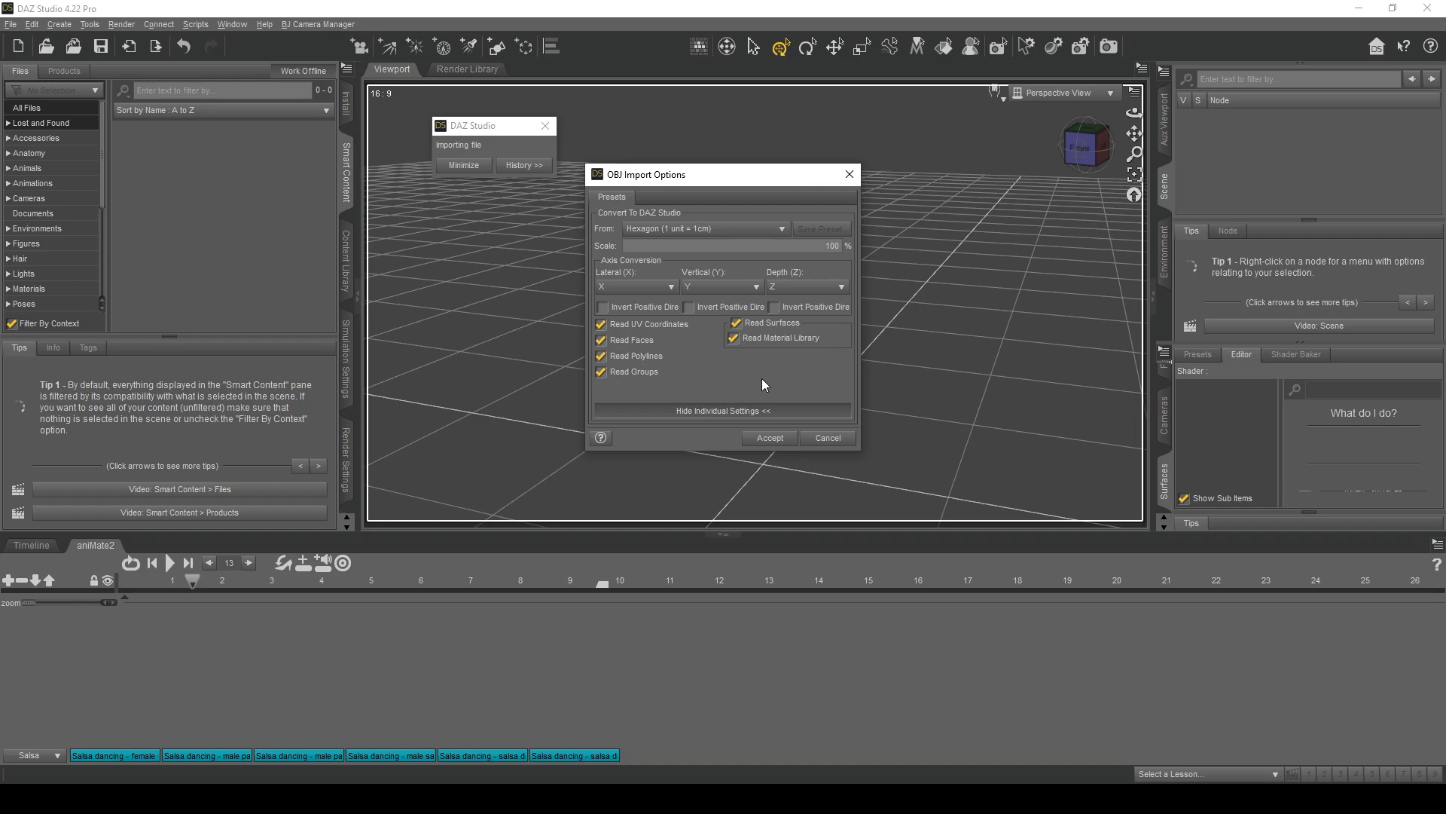
pyautogui.click(770, 438)
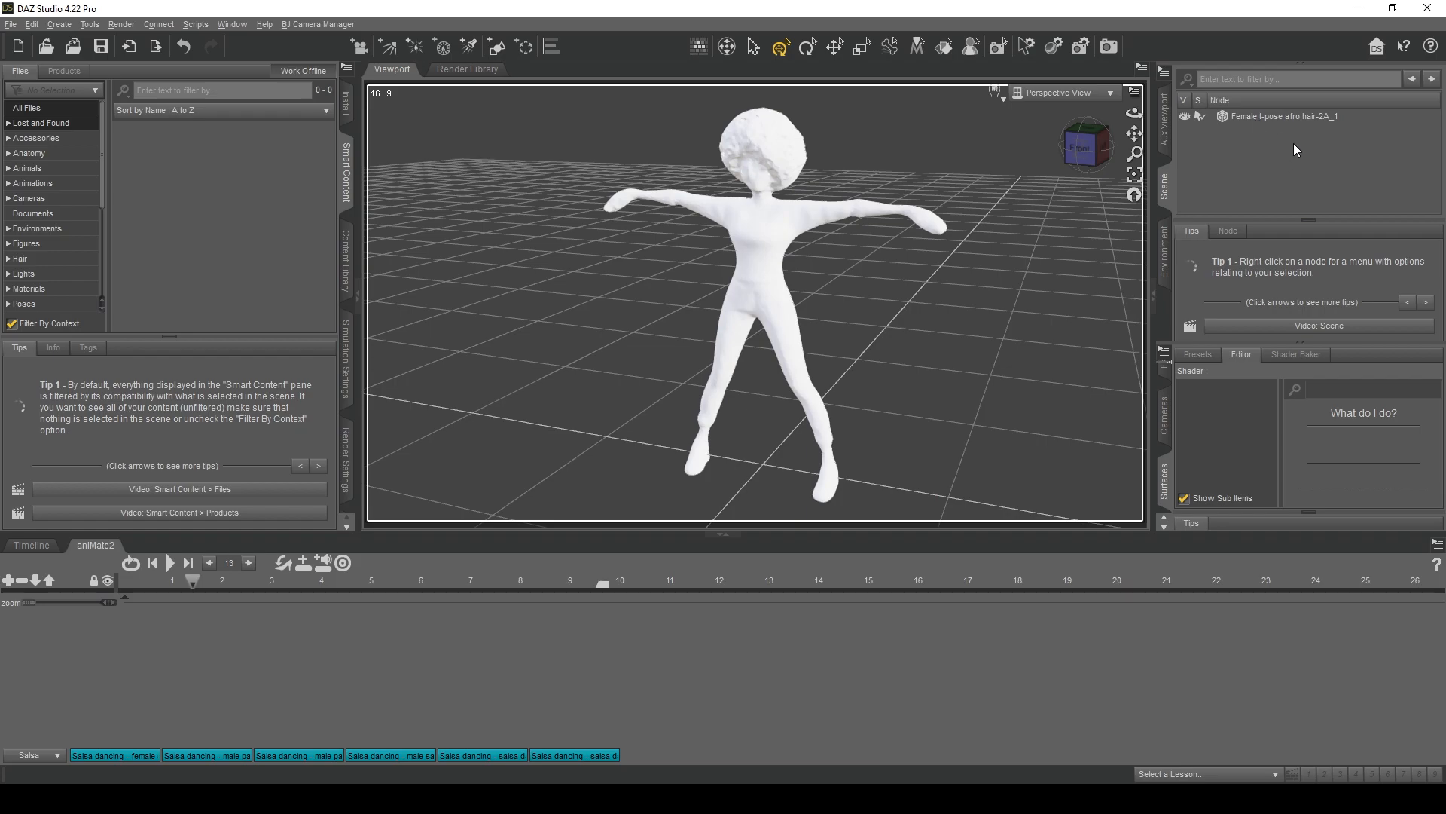
# Apply "Female t-pose afro hair-2A_10.png" as the Base Color image of the imported mesh's mat0_ surface and deselect the mesh
pyautogui.click(1263, 122)
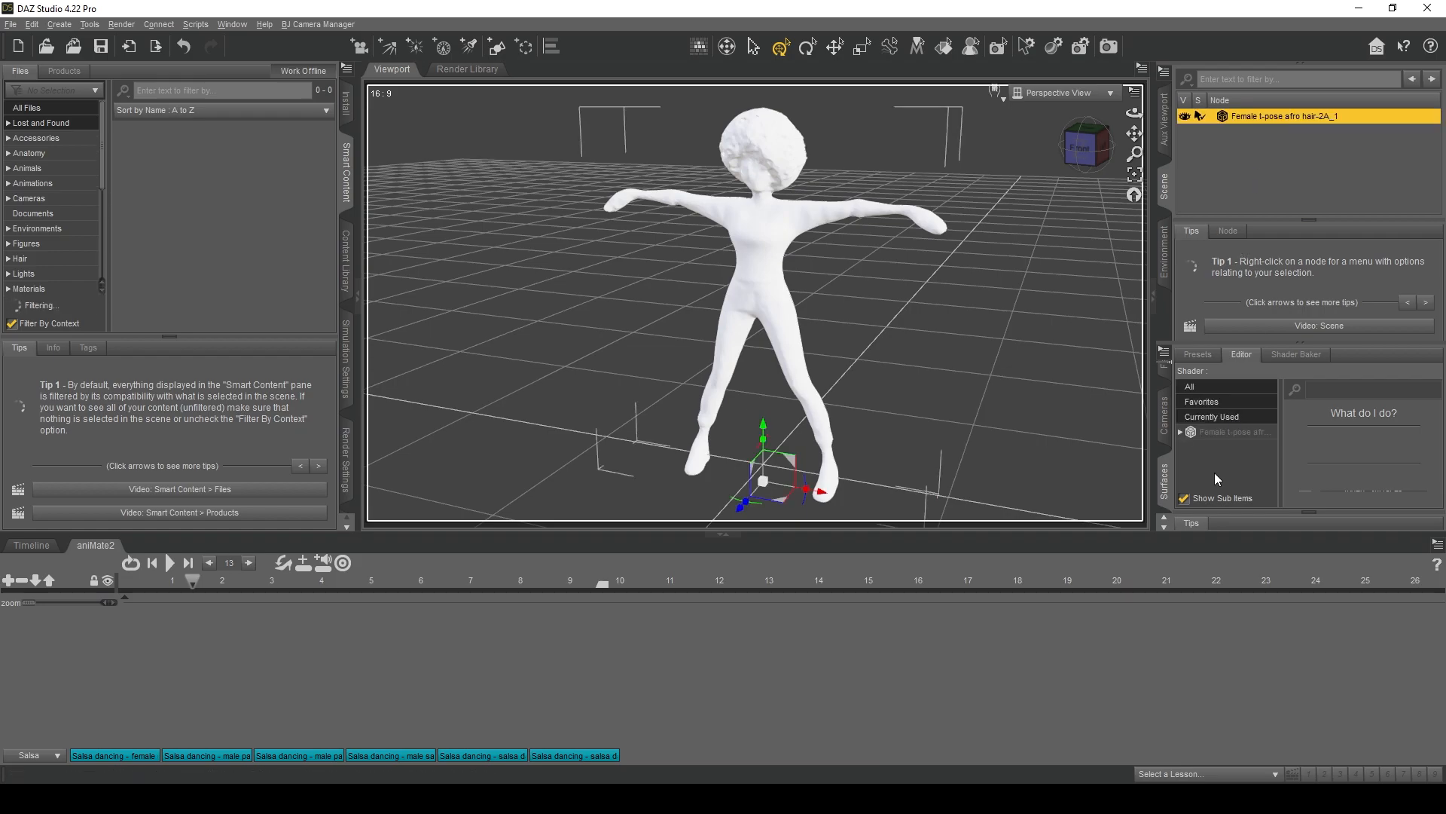
pyautogui.click(1181, 431)
pyautogui.click(1210, 448)
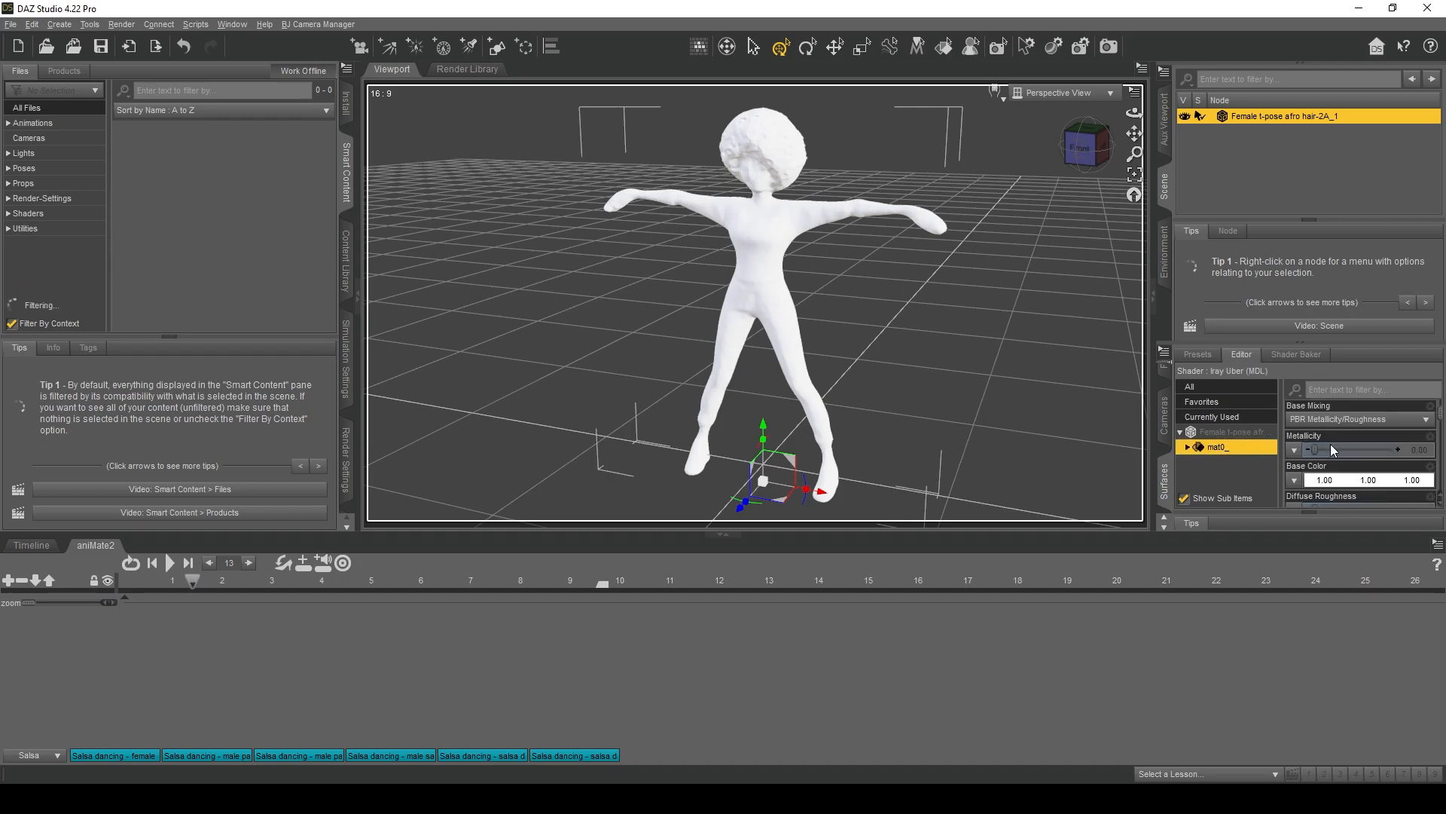
pyautogui.scroll(-1, 1343, 440)
pyautogui.scroll(1, 1336, 454)
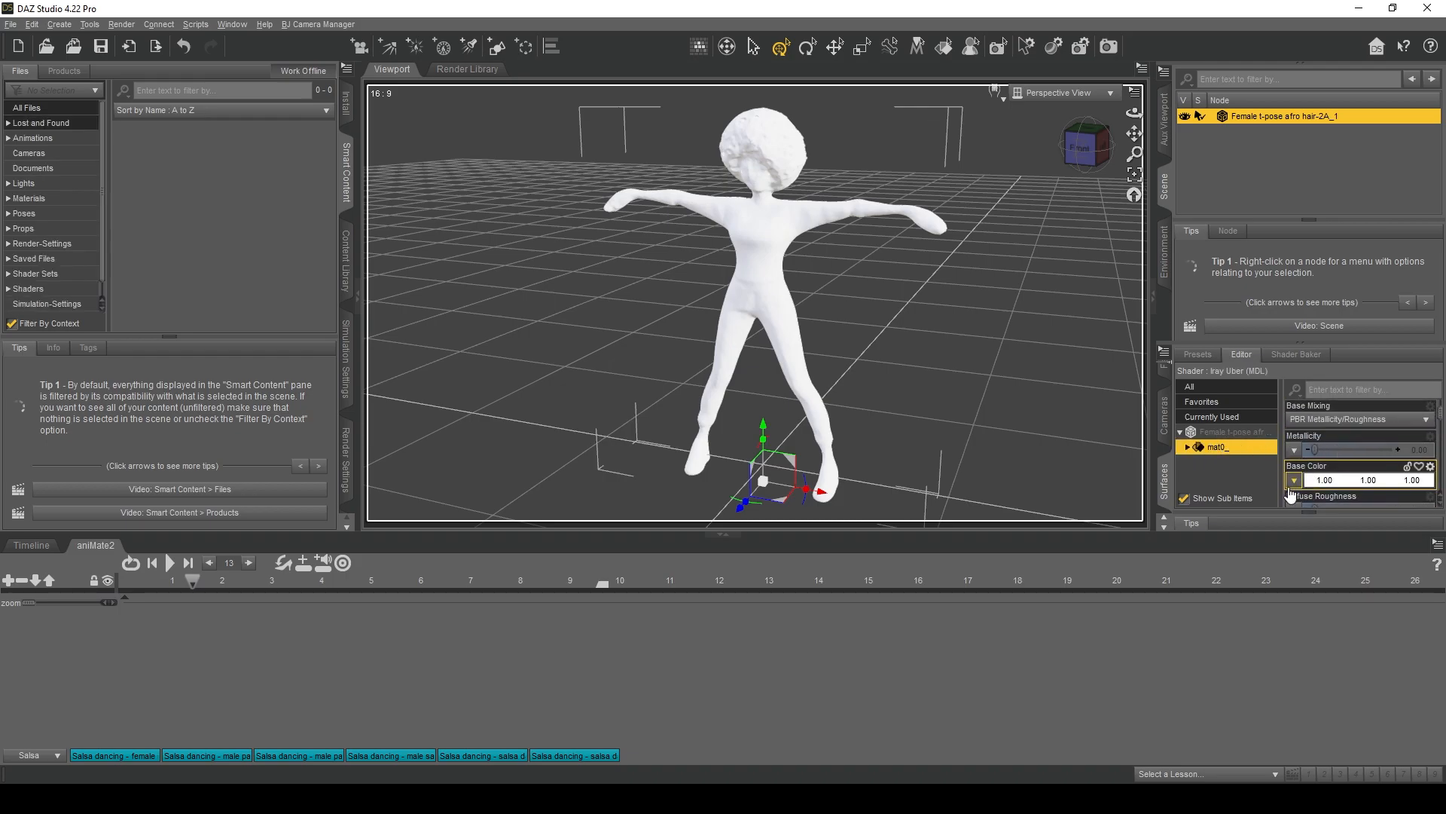
pyautogui.click(1293, 482)
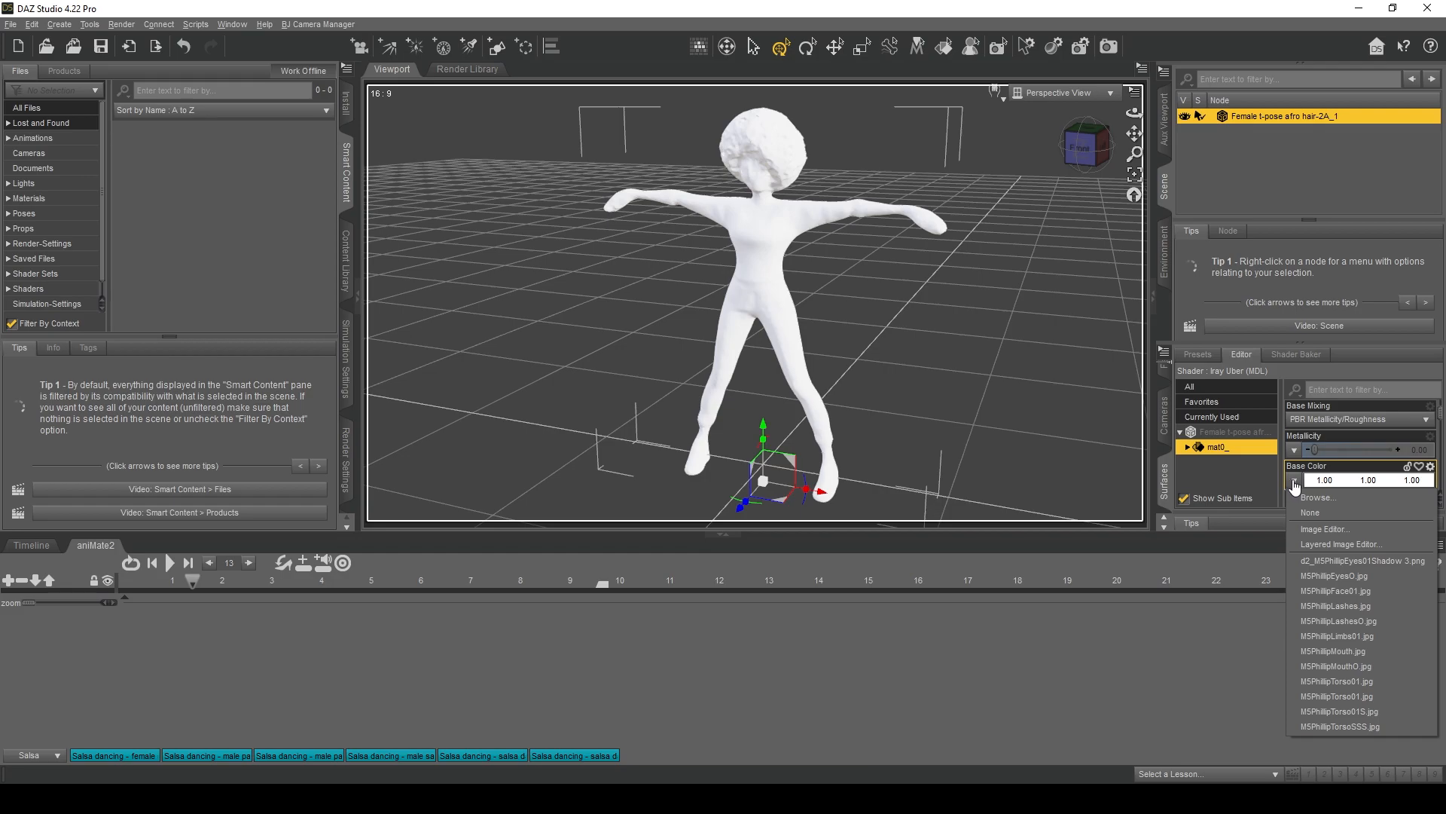
pyautogui.click(1311, 498)
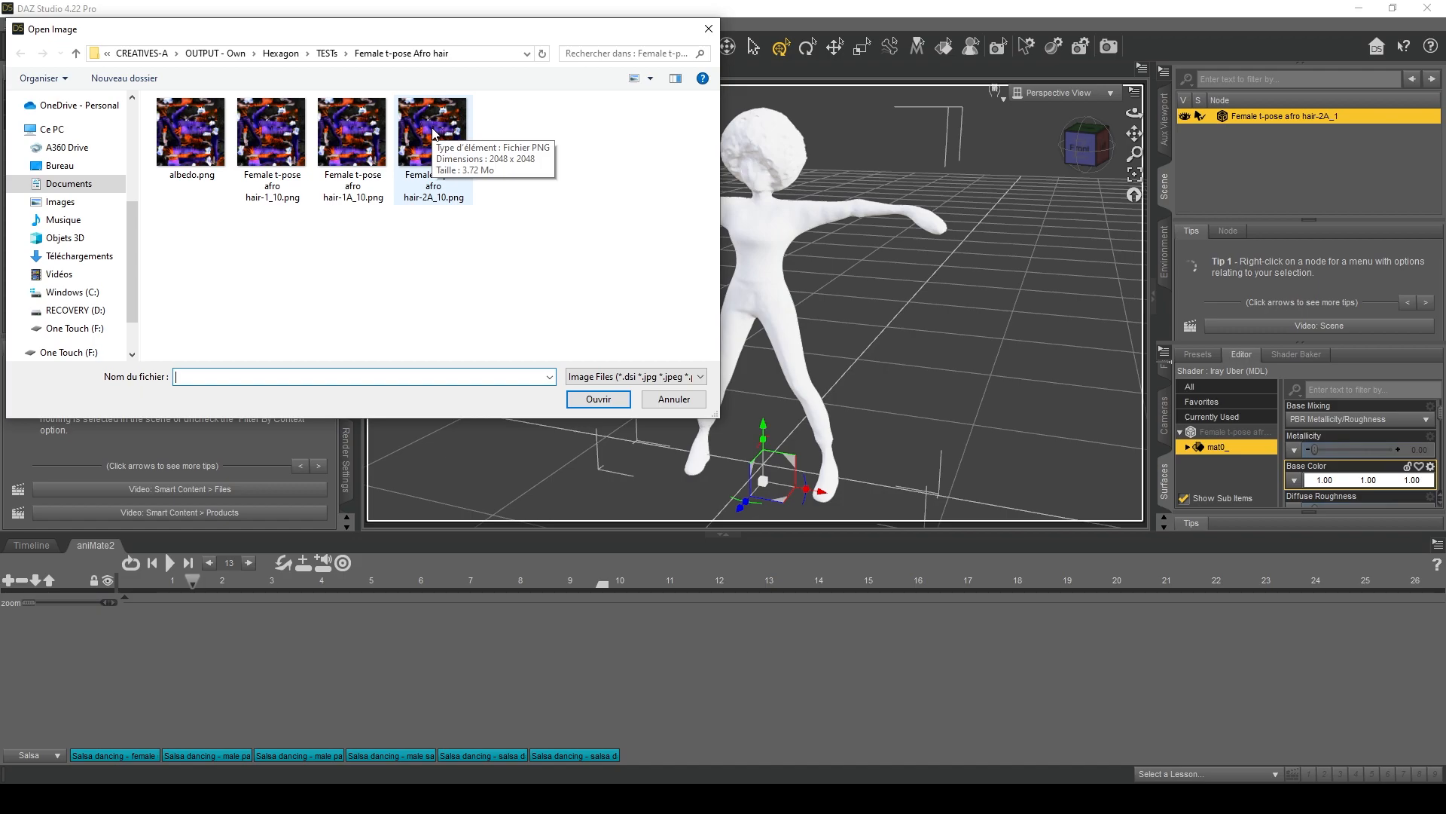
pyautogui.click(434, 133)
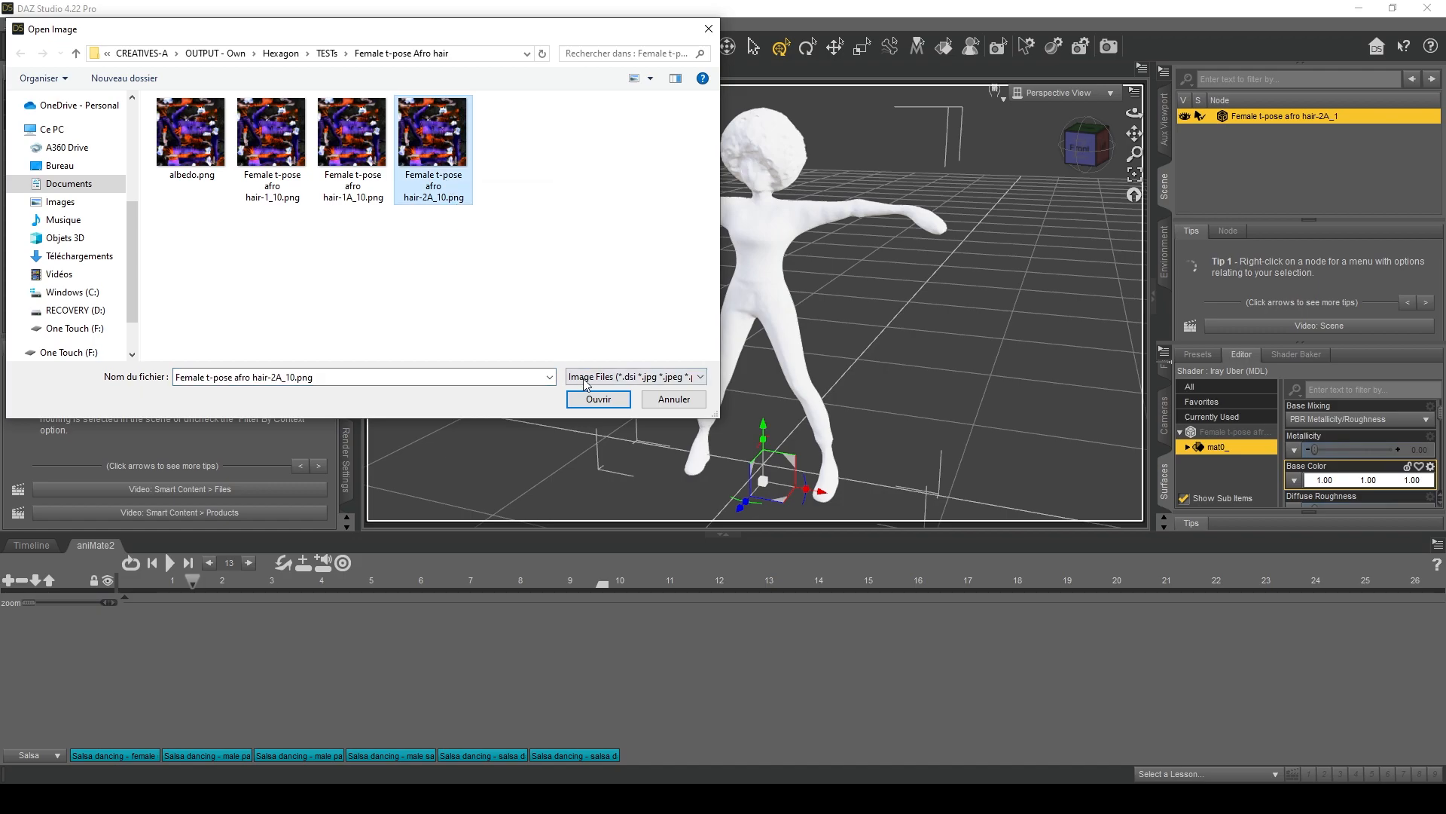
pyautogui.click(599, 400)
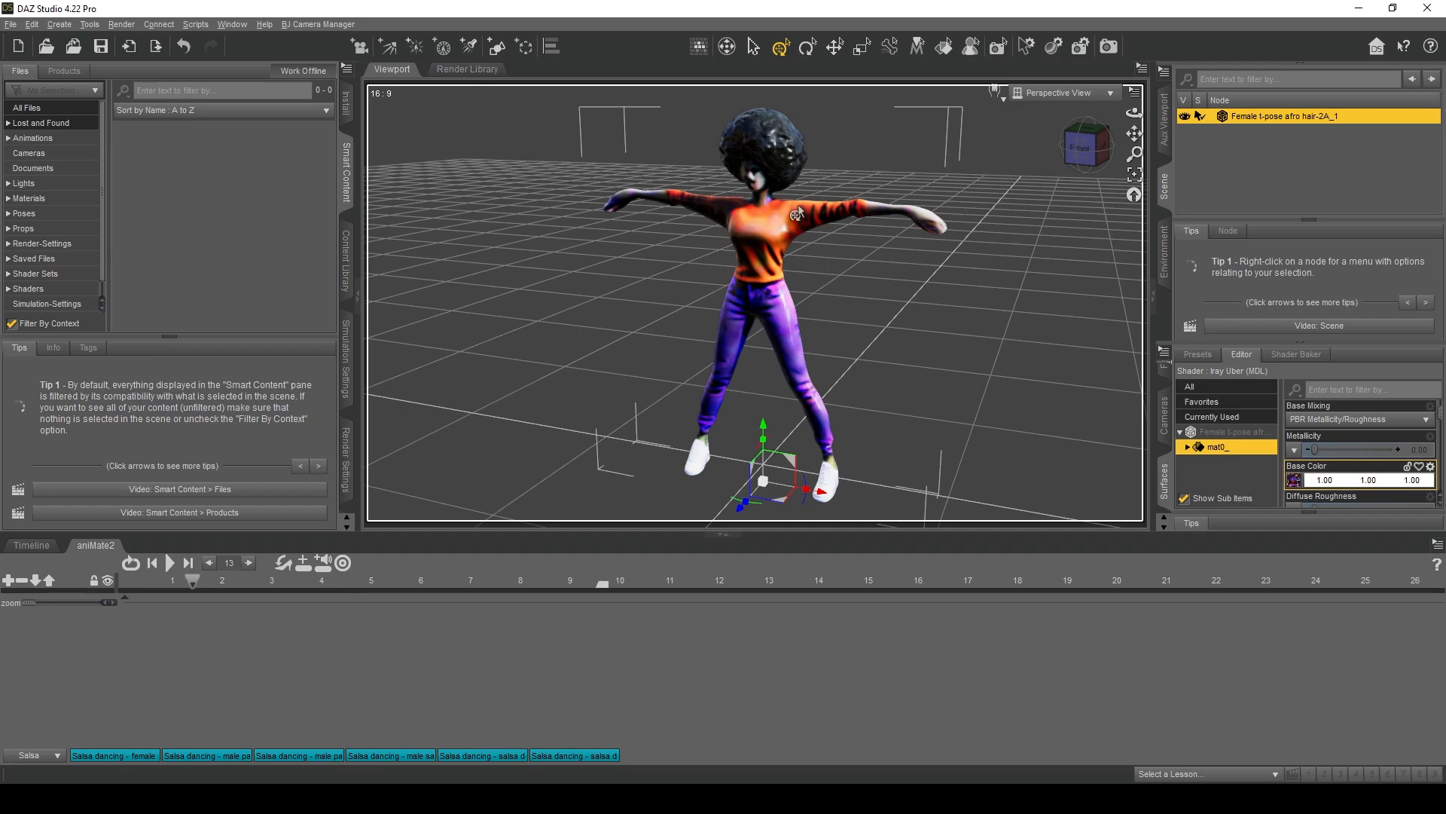
pyautogui.click(1269, 210)
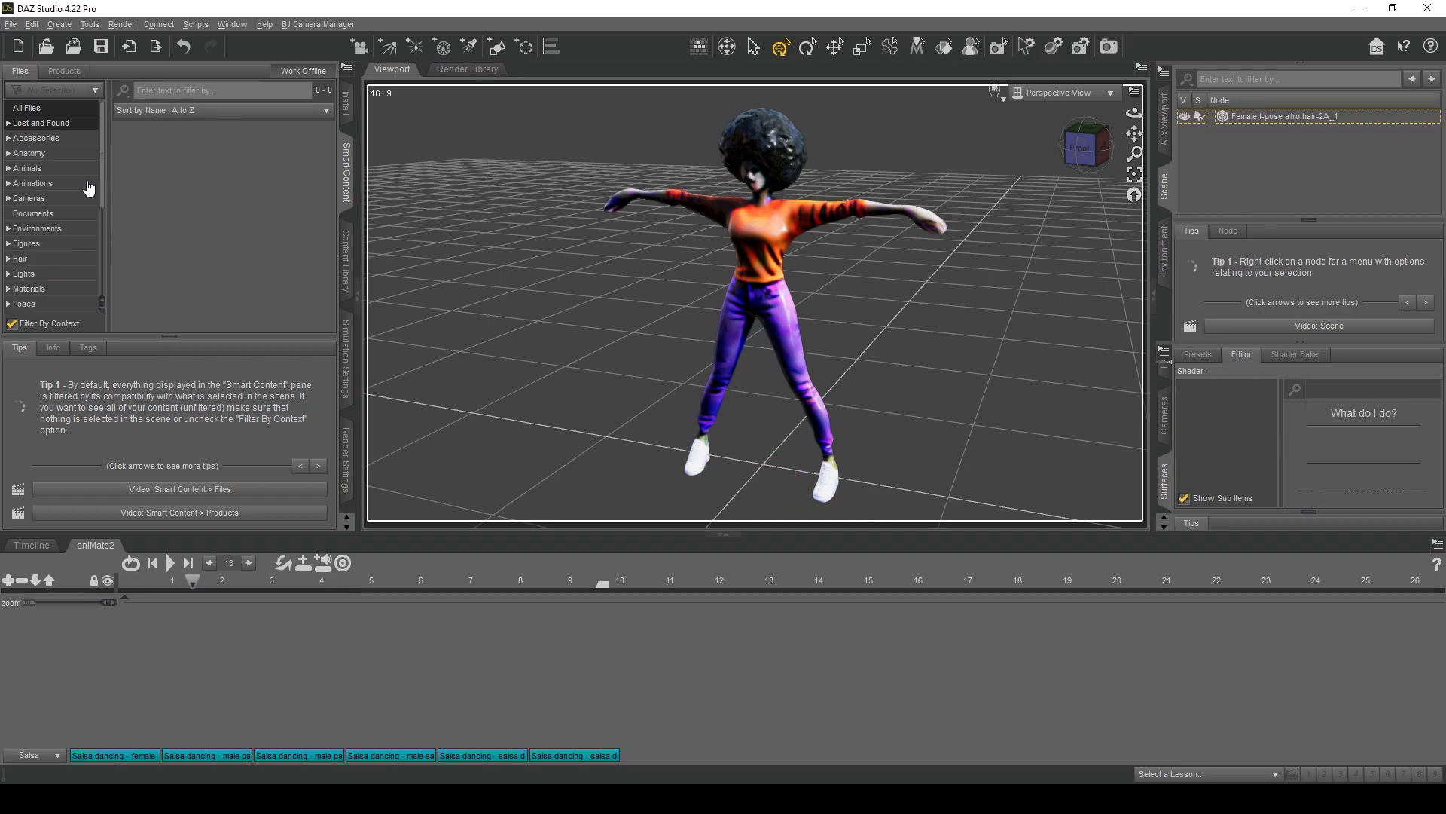
# Load the Genesis 2 Base Male figure from the Figures content into the scene and clear the selection
pyautogui.click(39, 243)
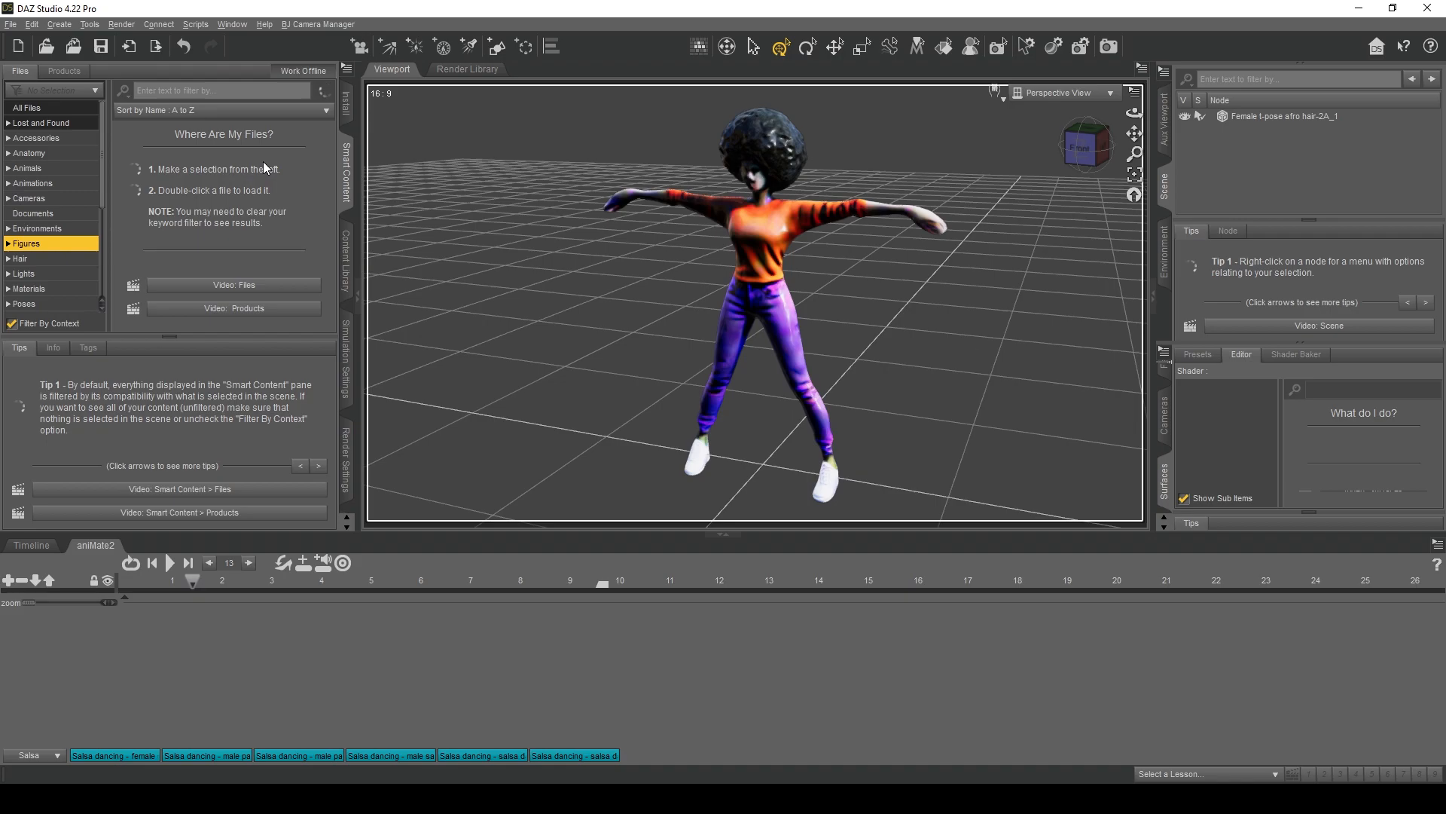
pyautogui.scroll(-10, 264, 161)
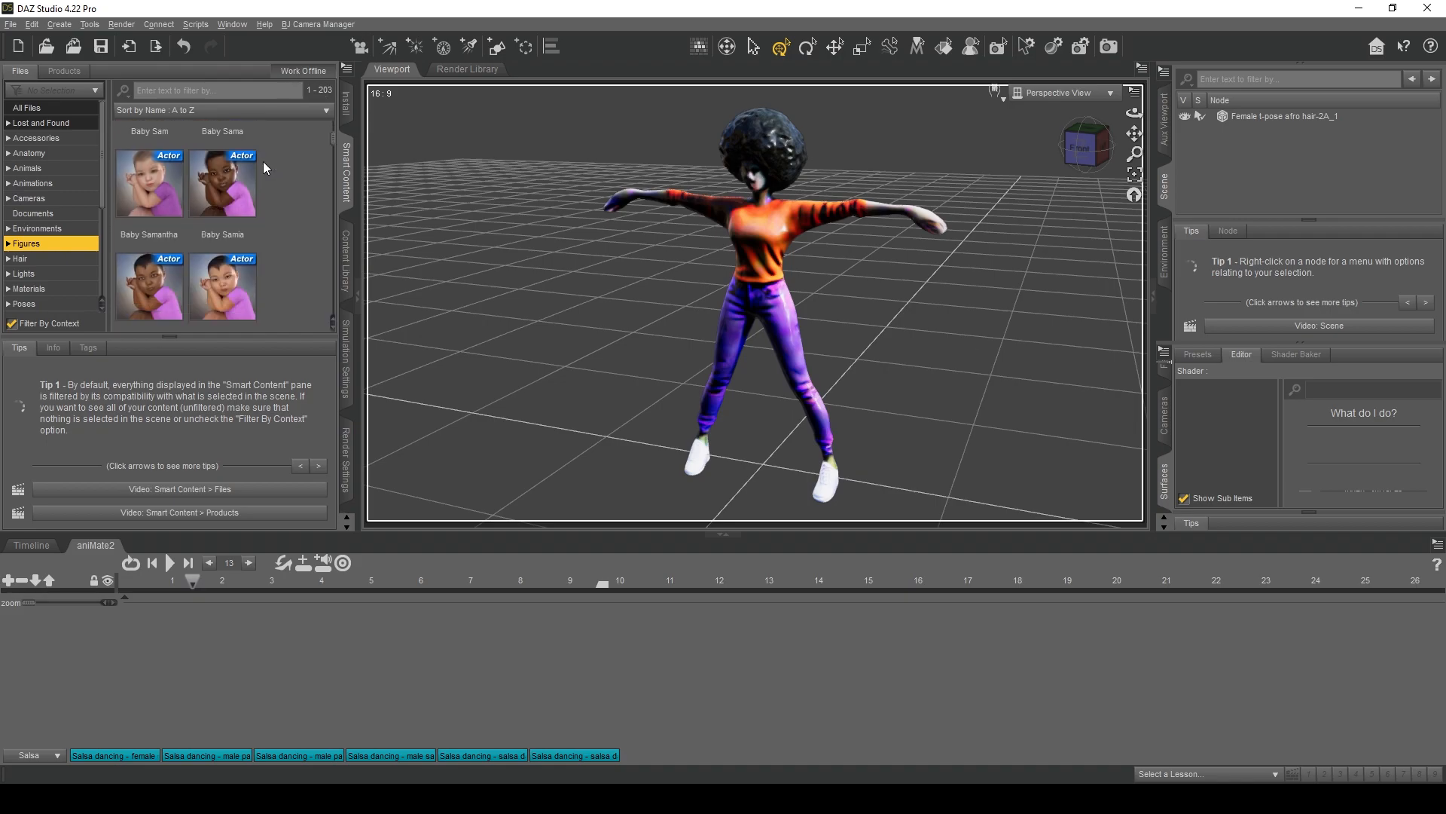
pyautogui.scroll(-8, 263, 161)
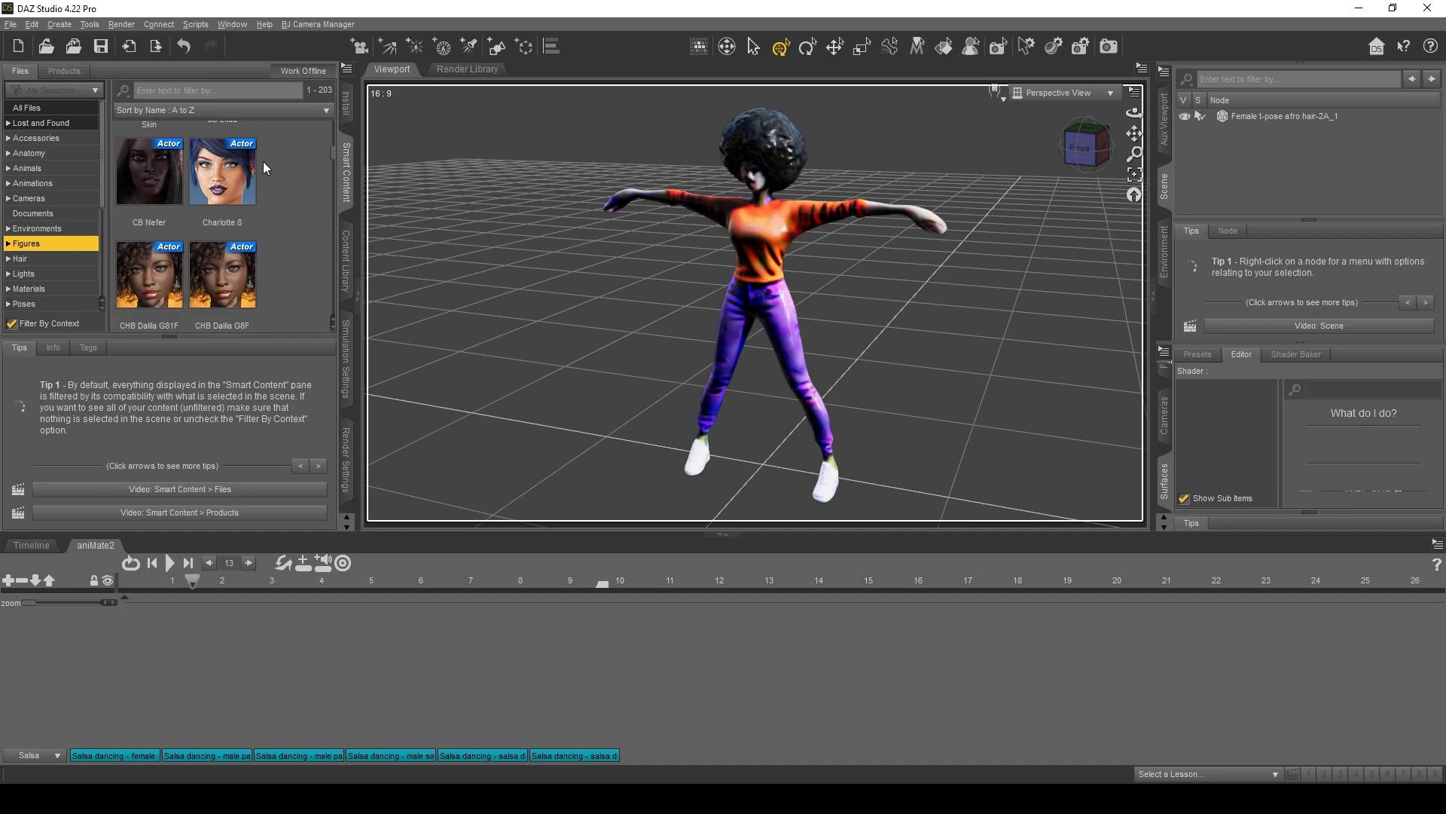
pyautogui.scroll(-8, 264, 161)
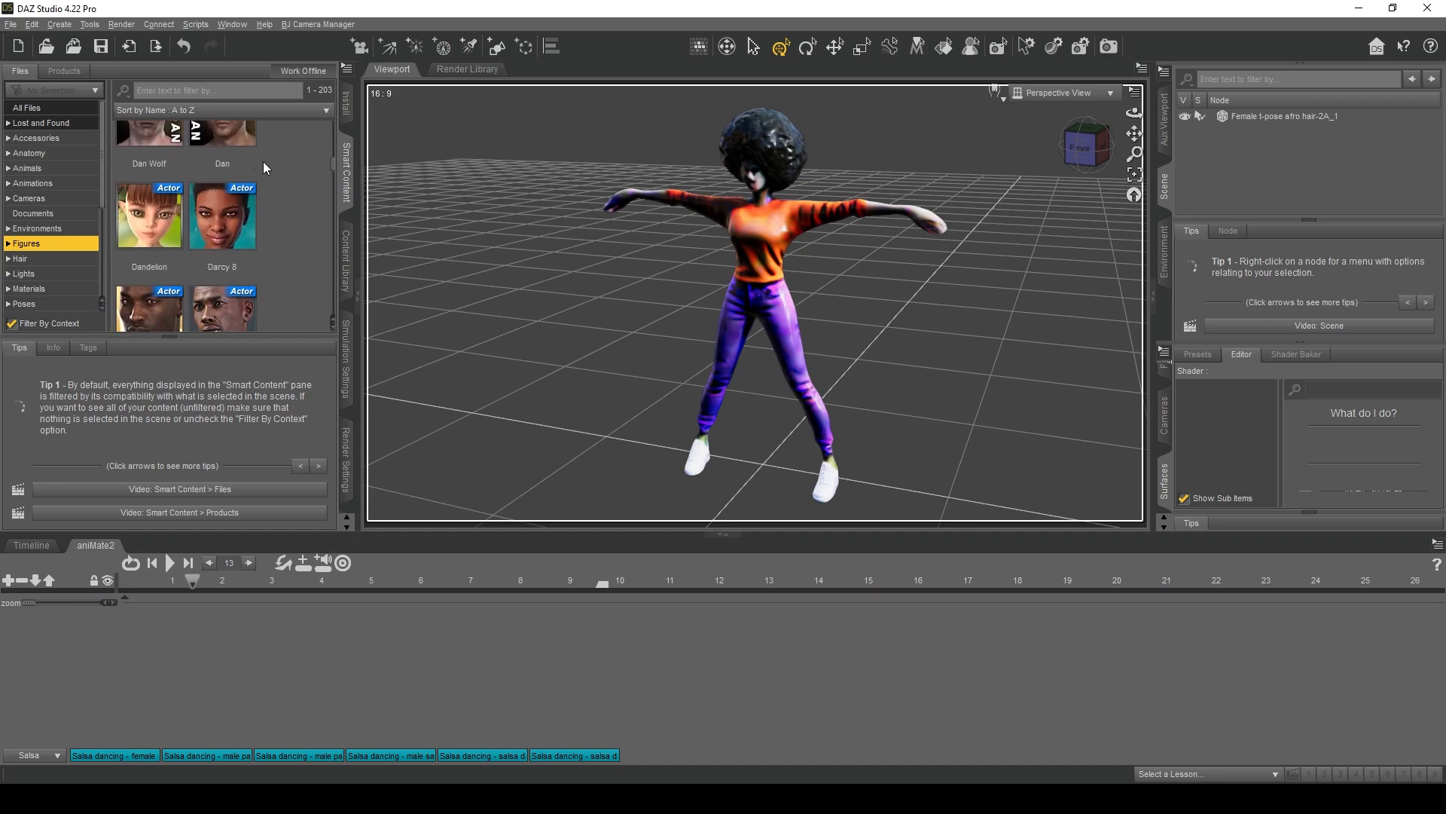
pyautogui.scroll(-8, 263, 161)
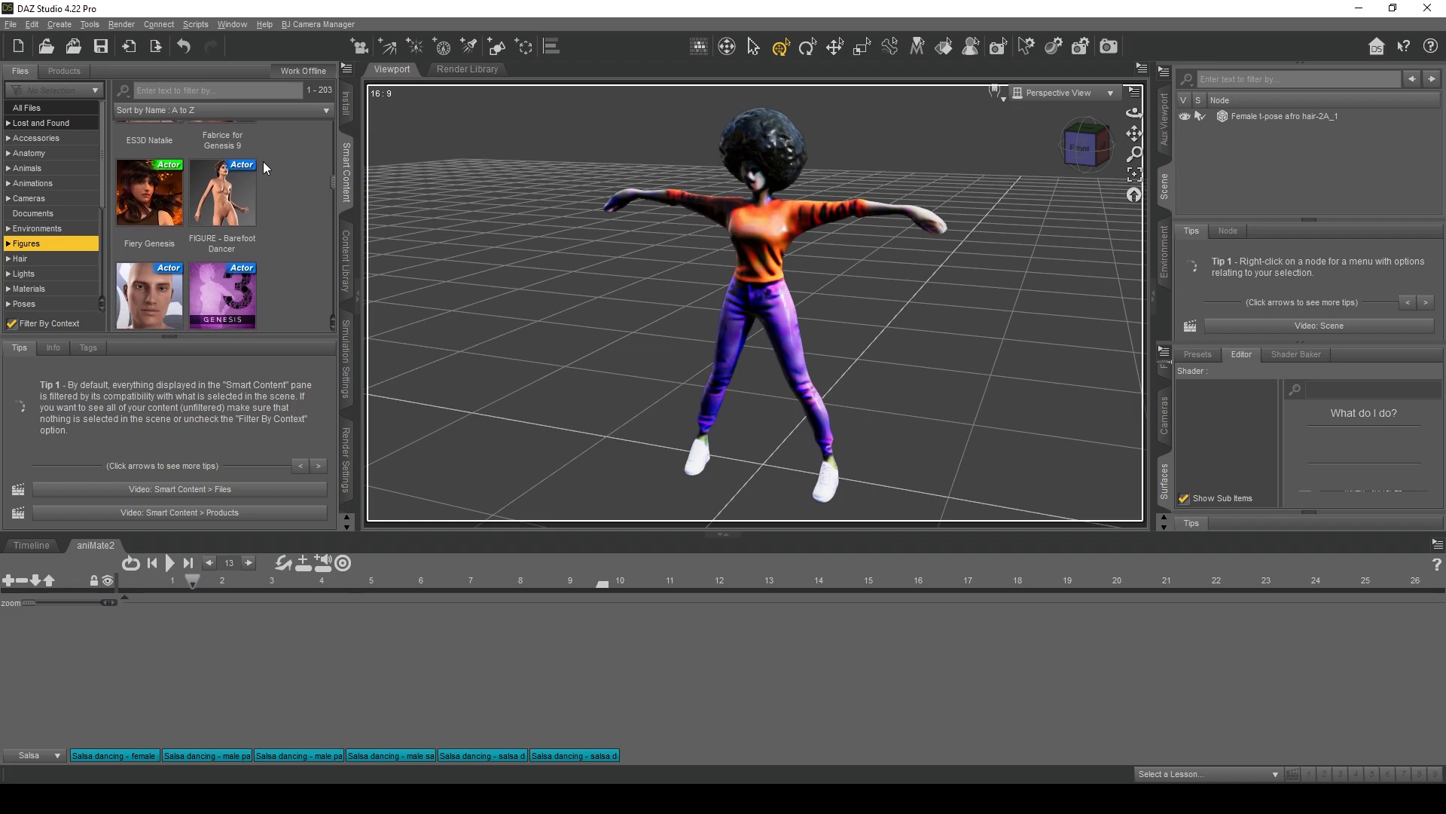
pyautogui.doubleClick(146, 305)
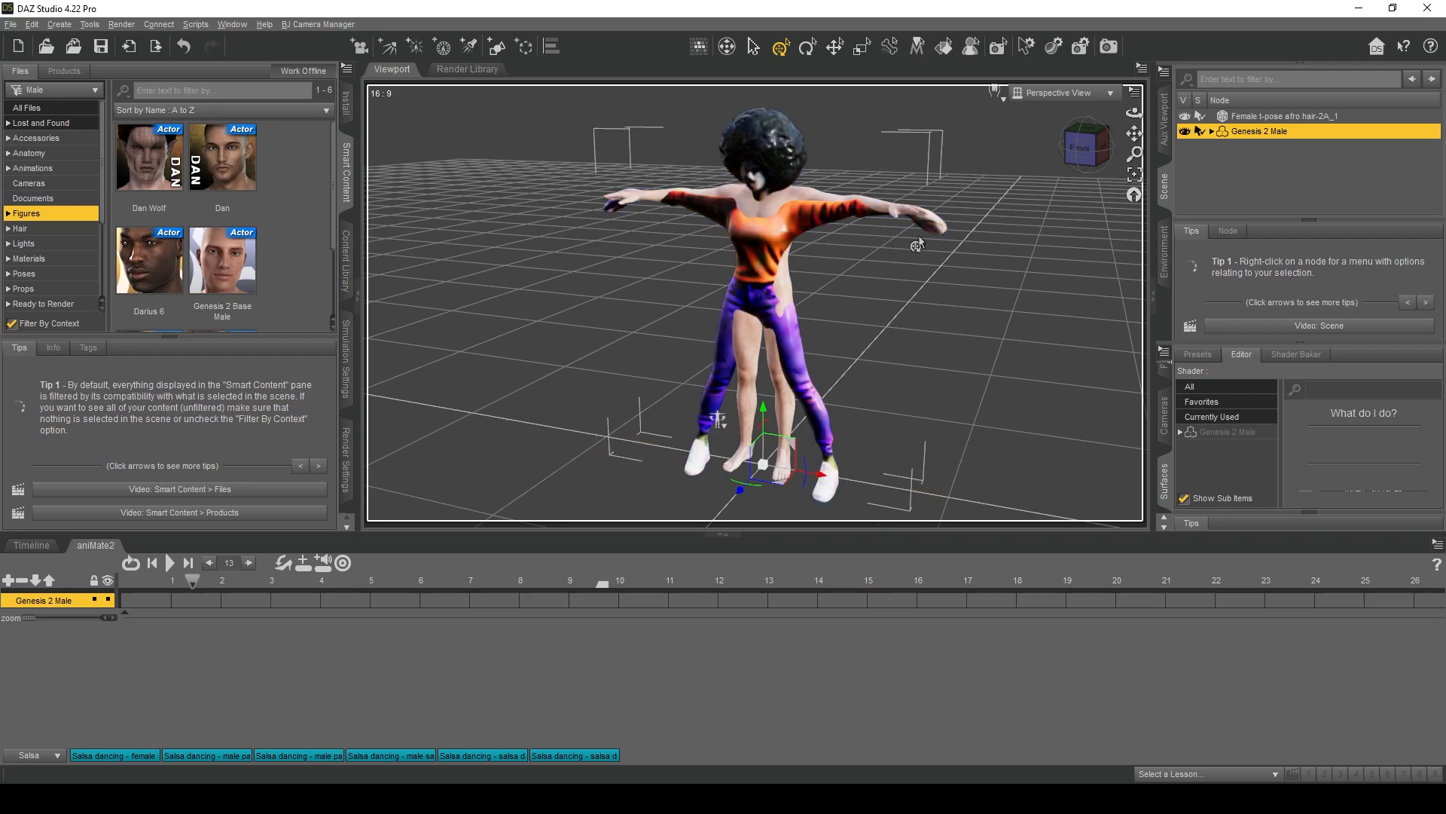
pyautogui.click(1243, 147)
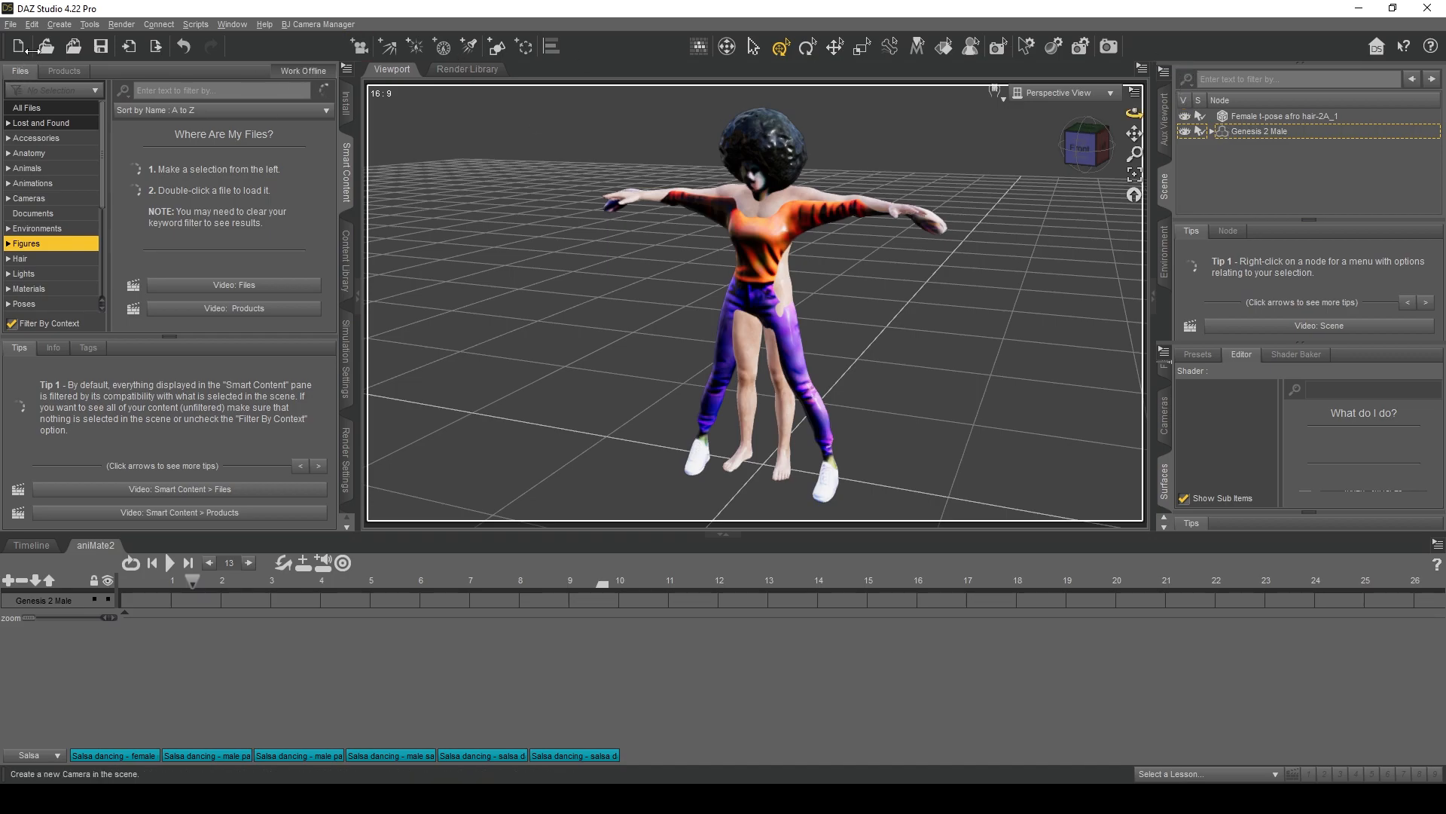
# In the Transfer Utility, set Genesis 2 Male as the source item and Female t-pose afro hair-2A_1 as the target item
pyautogui.click(31, 25)
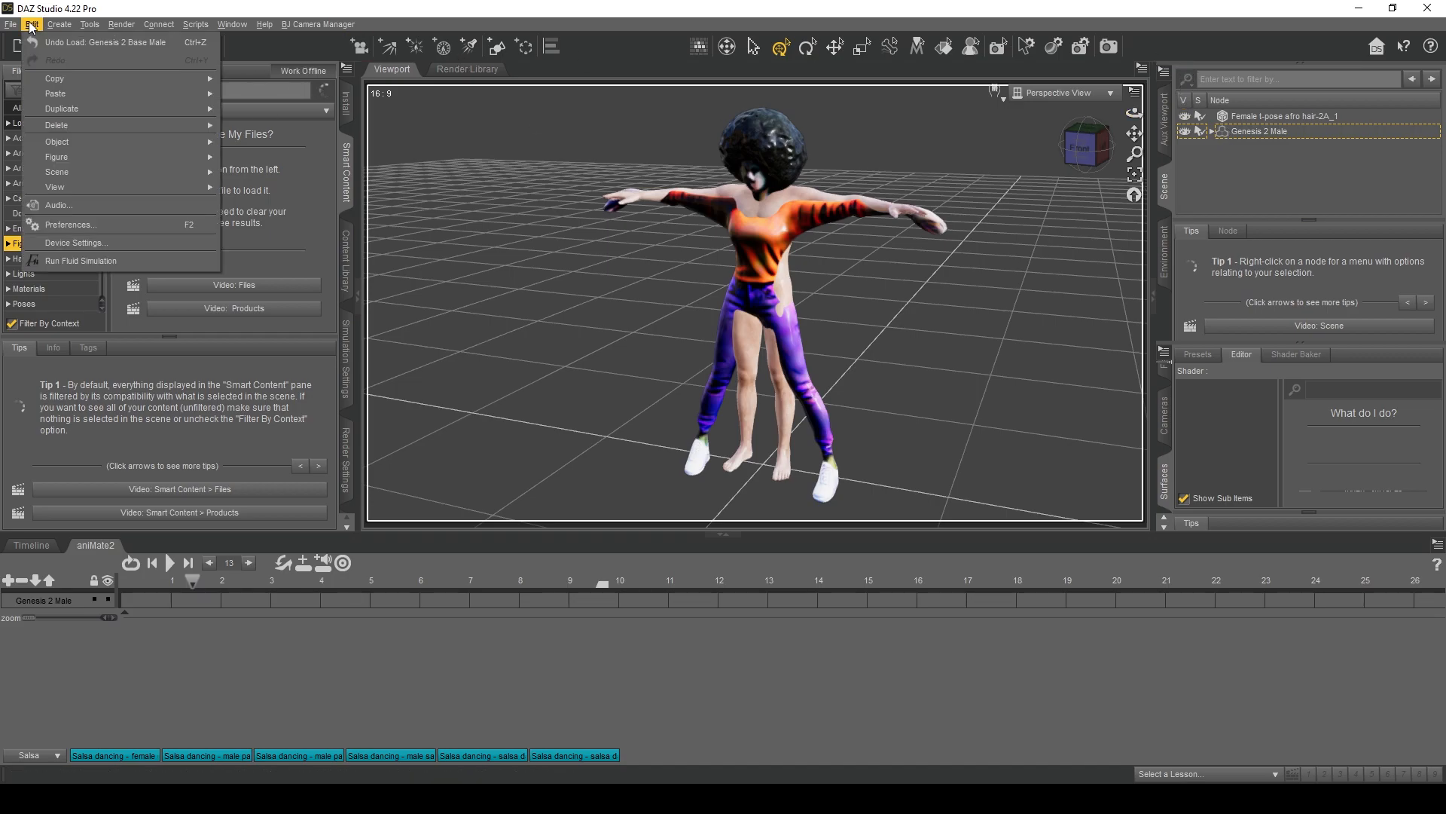
pyautogui.moveTo(58, 158)
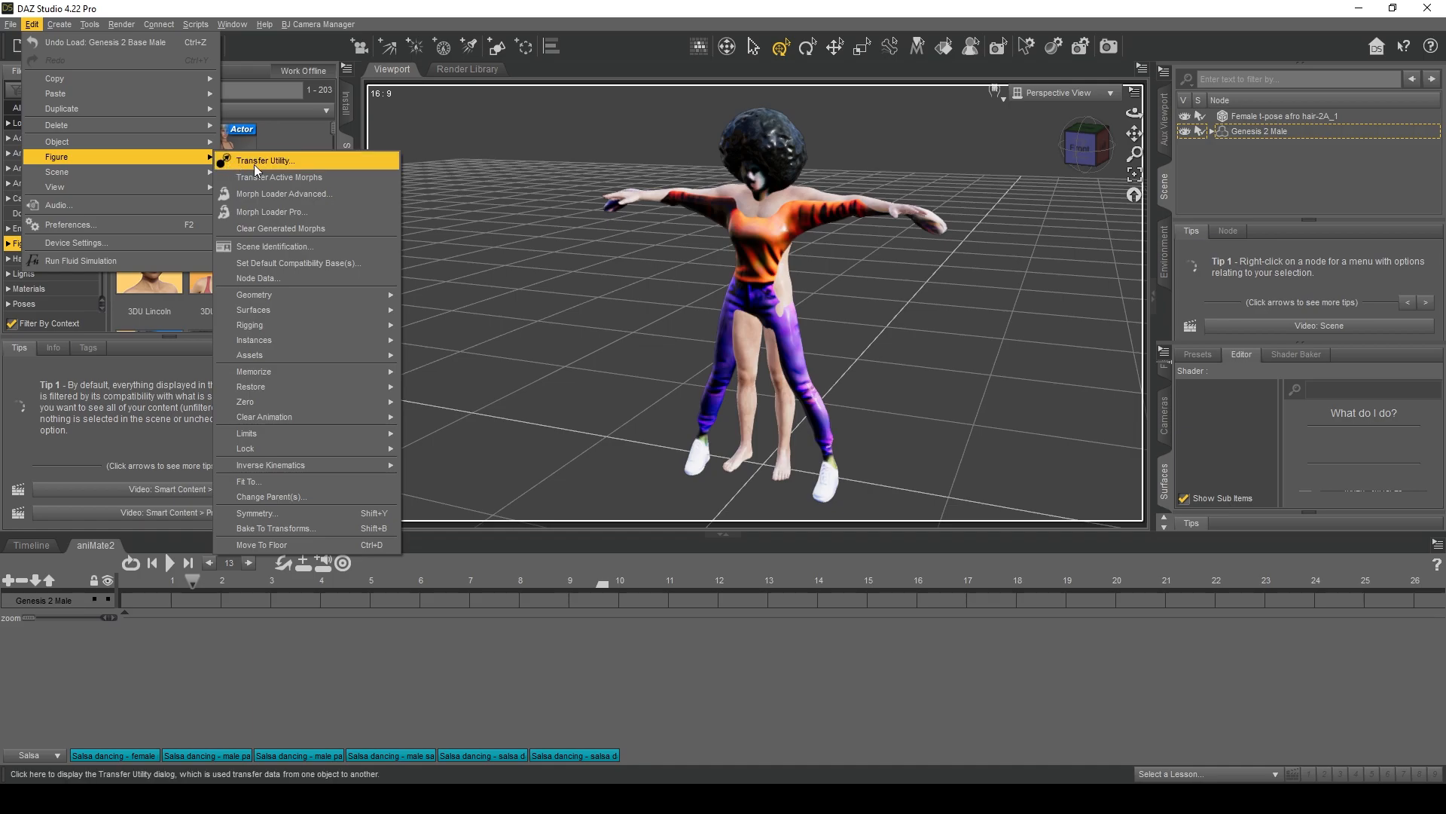
pyautogui.click(255, 164)
pyautogui.click(532, 189)
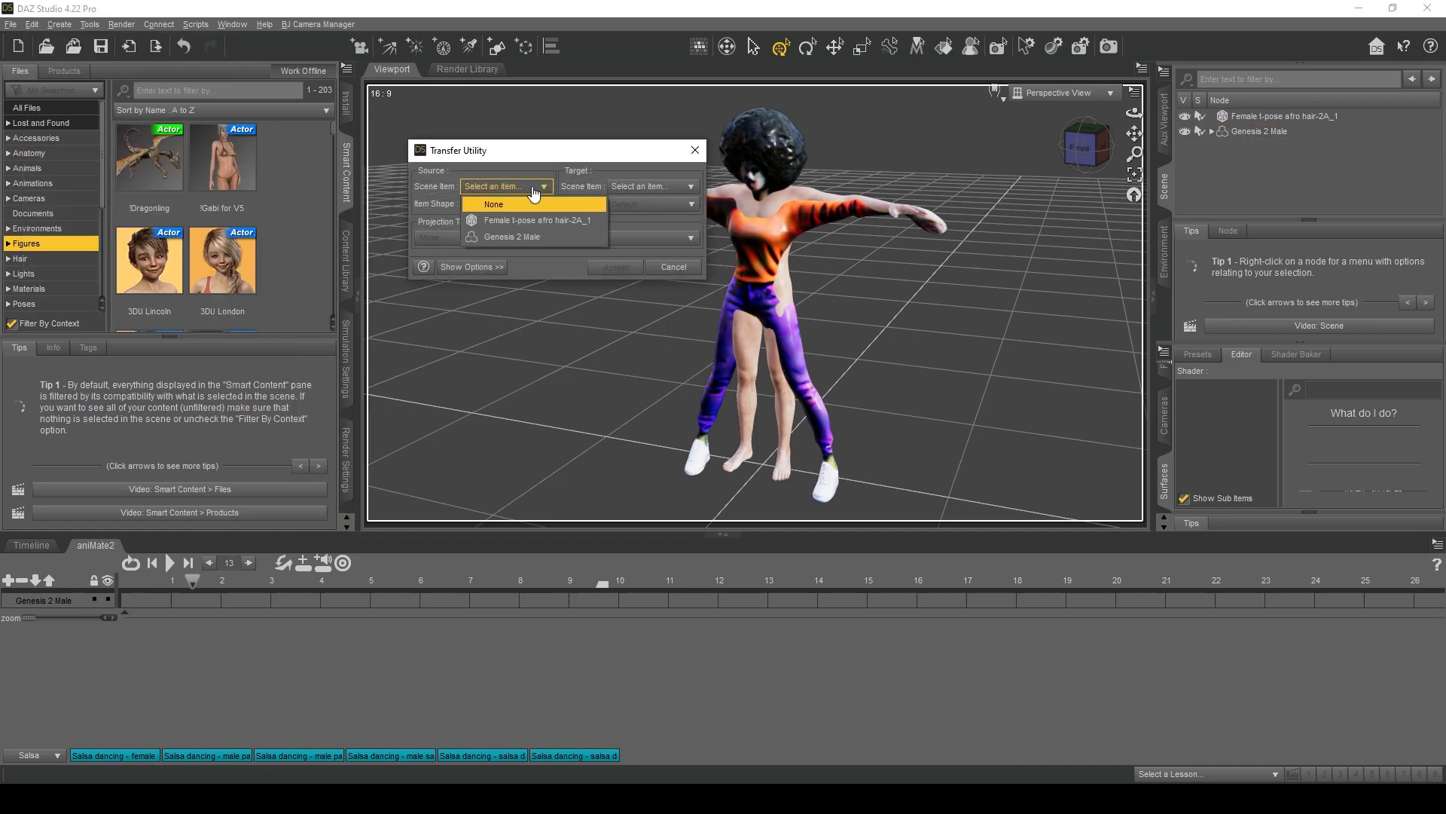
pyautogui.click(514, 239)
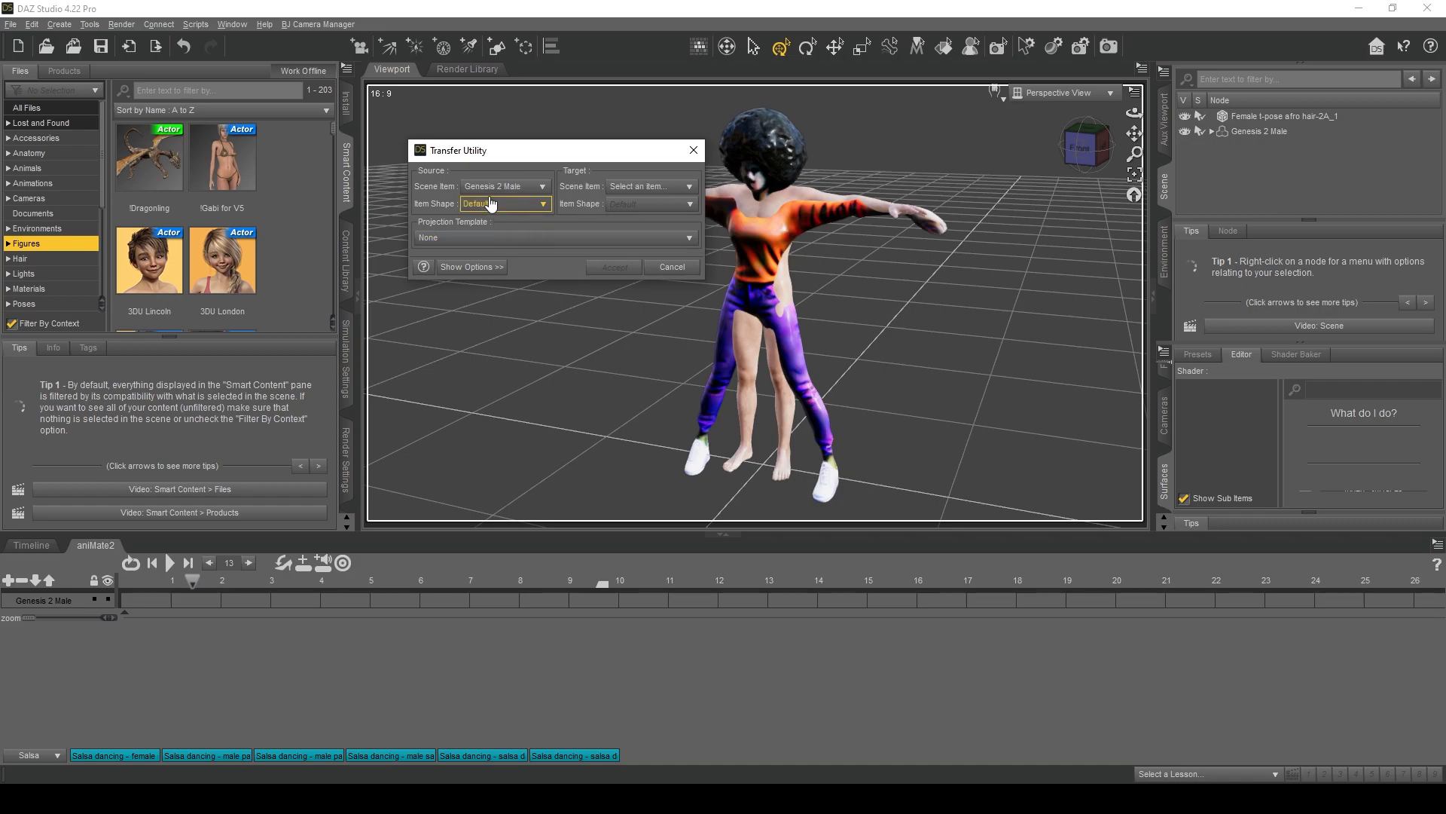
pyautogui.click(663, 187)
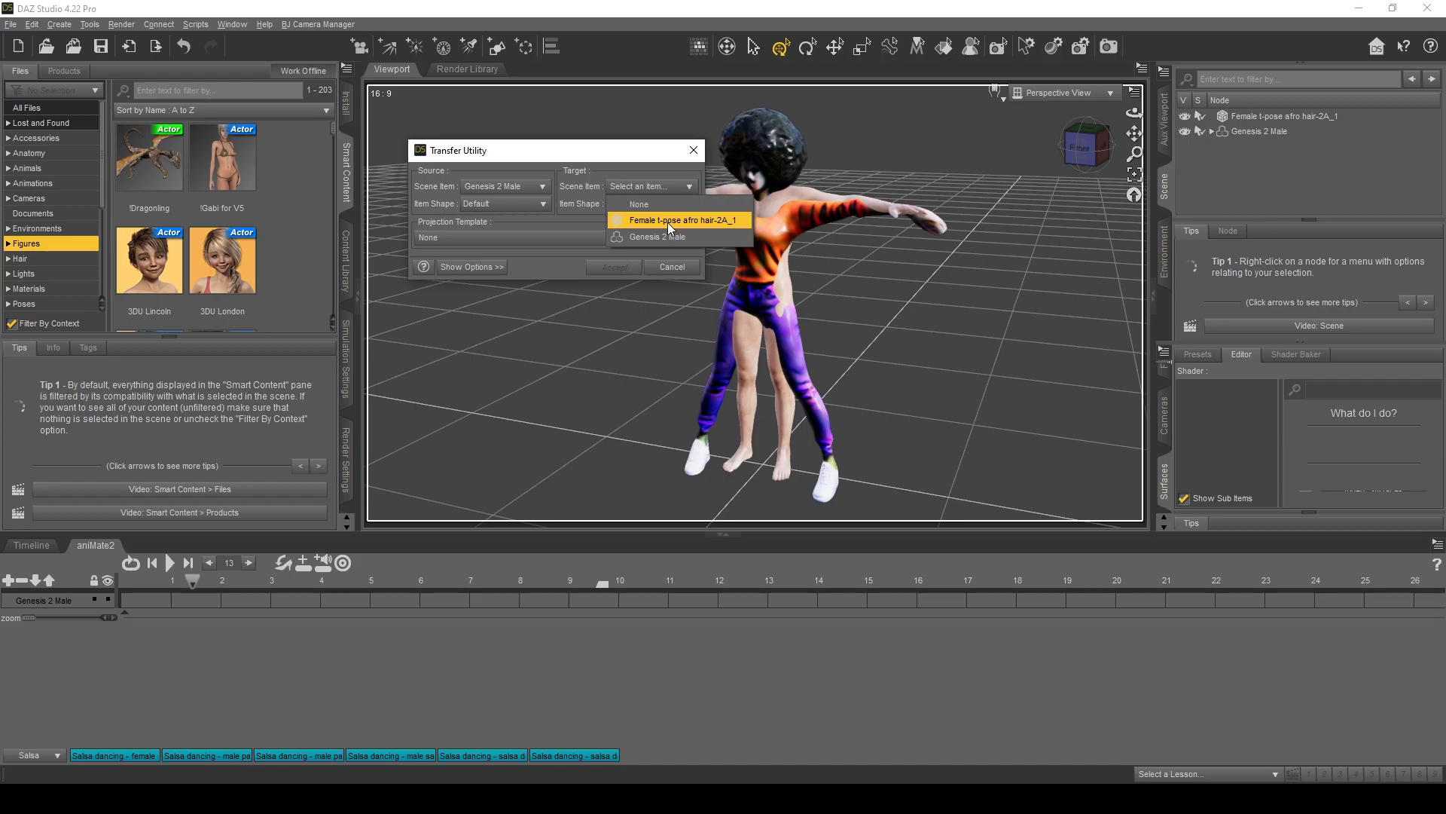
pyautogui.click(668, 220)
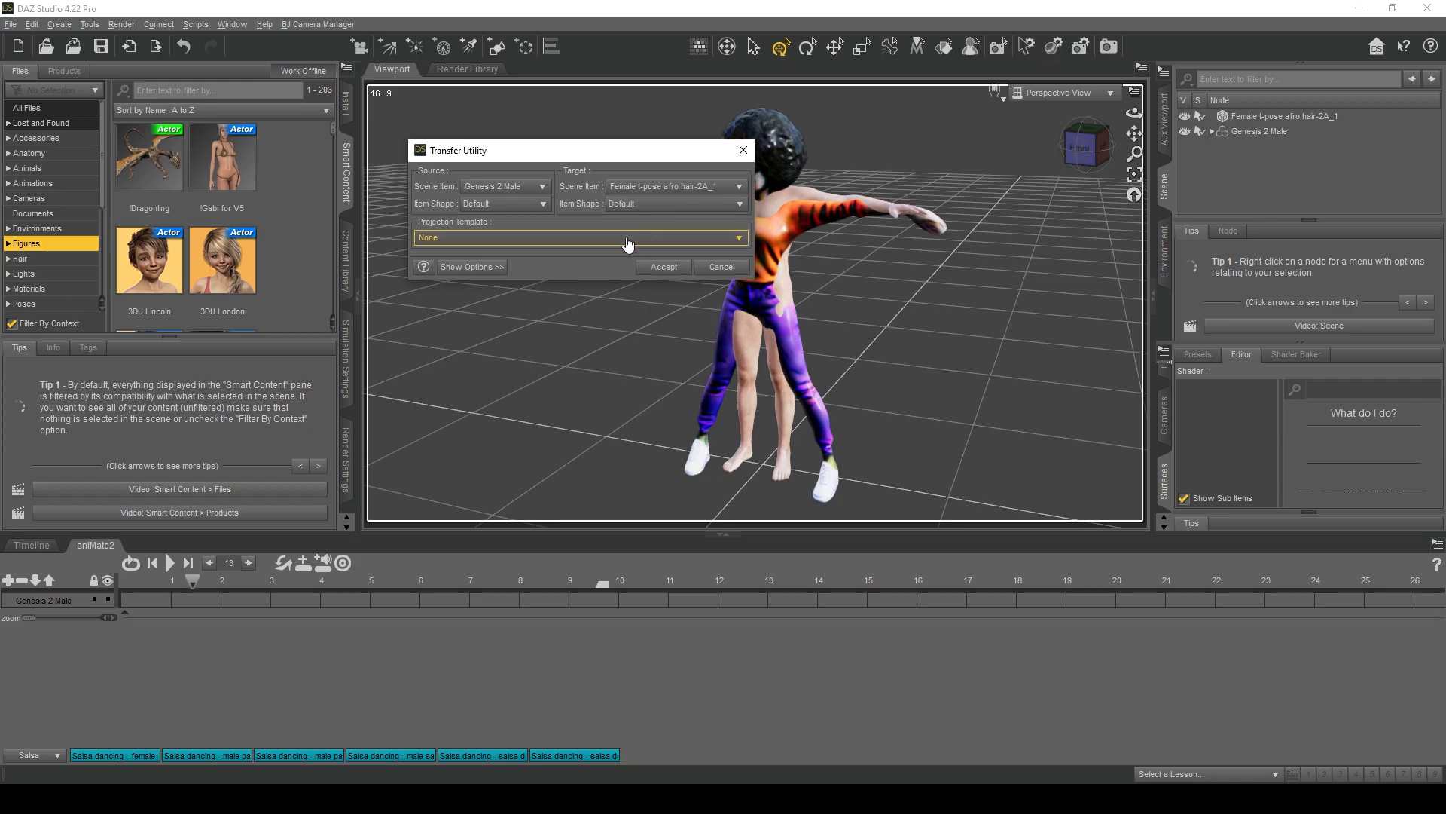
# Disable Parent To Source Figure in the transfer options and run the rig transfer
pyautogui.click(486, 267)
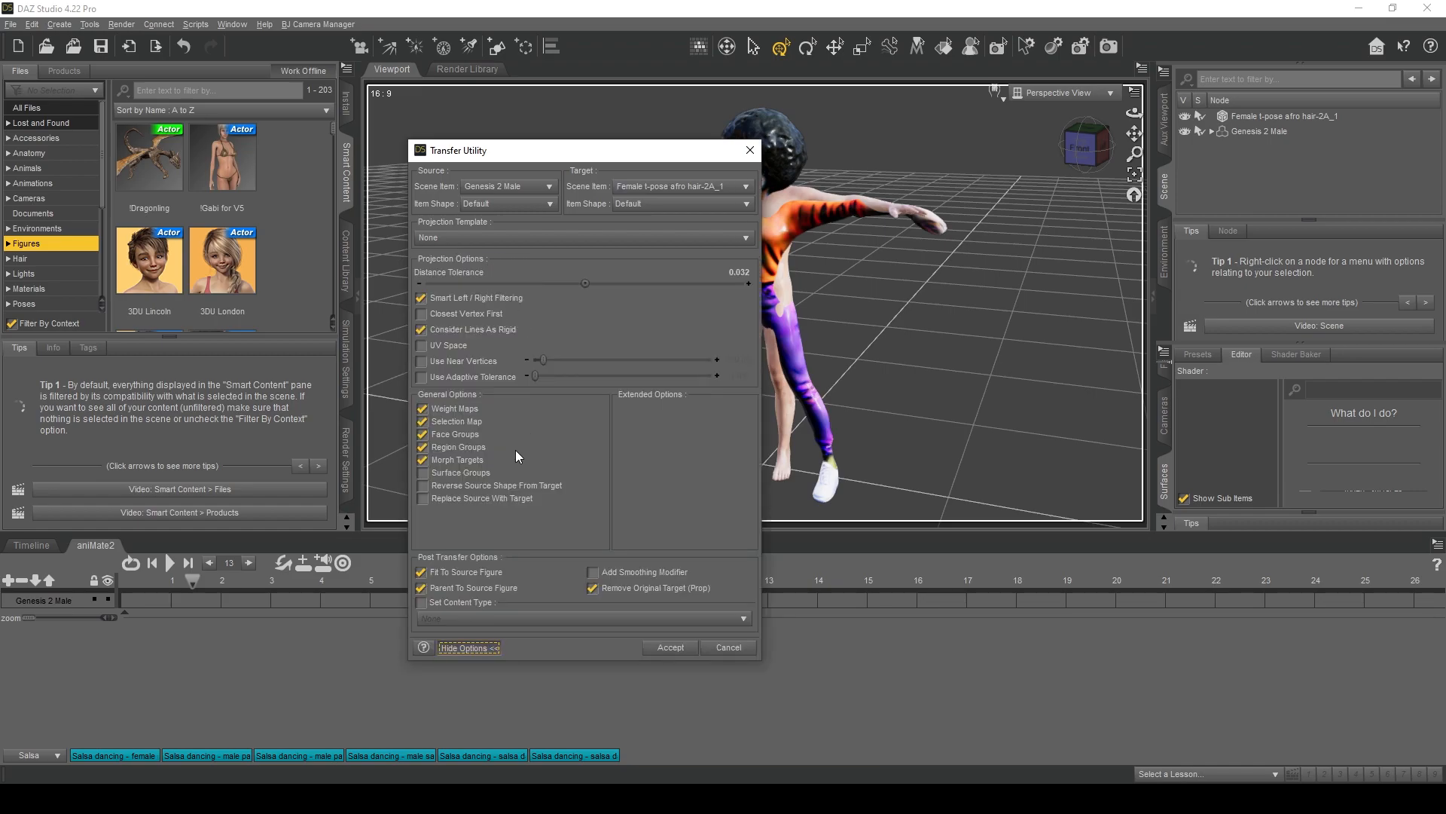
pyautogui.click(421, 589)
pyautogui.click(667, 649)
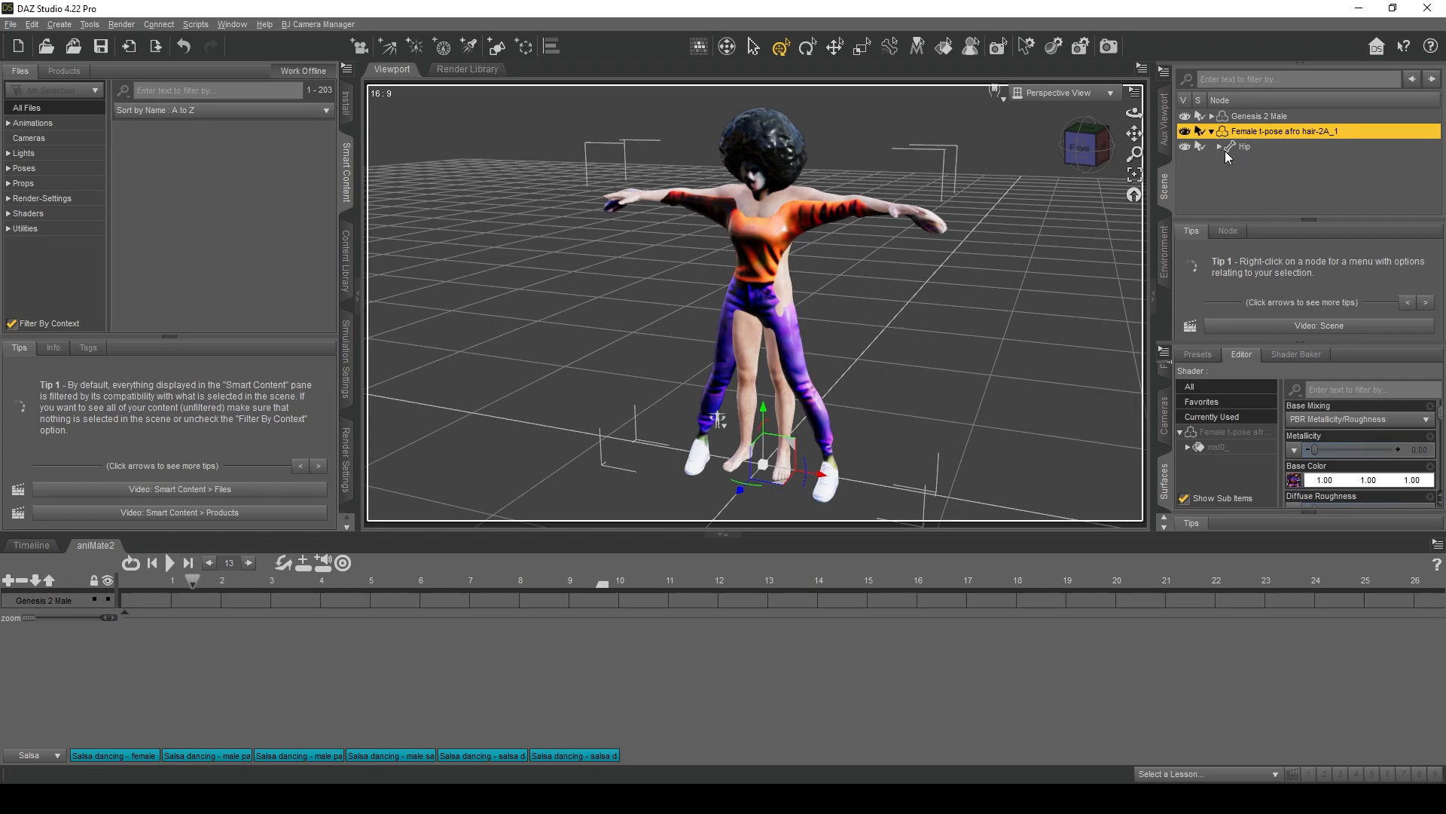
# Delete the Genesis 2 Male figure from the scene, keeping the rigged female mesh
pyautogui.click(1245, 117)
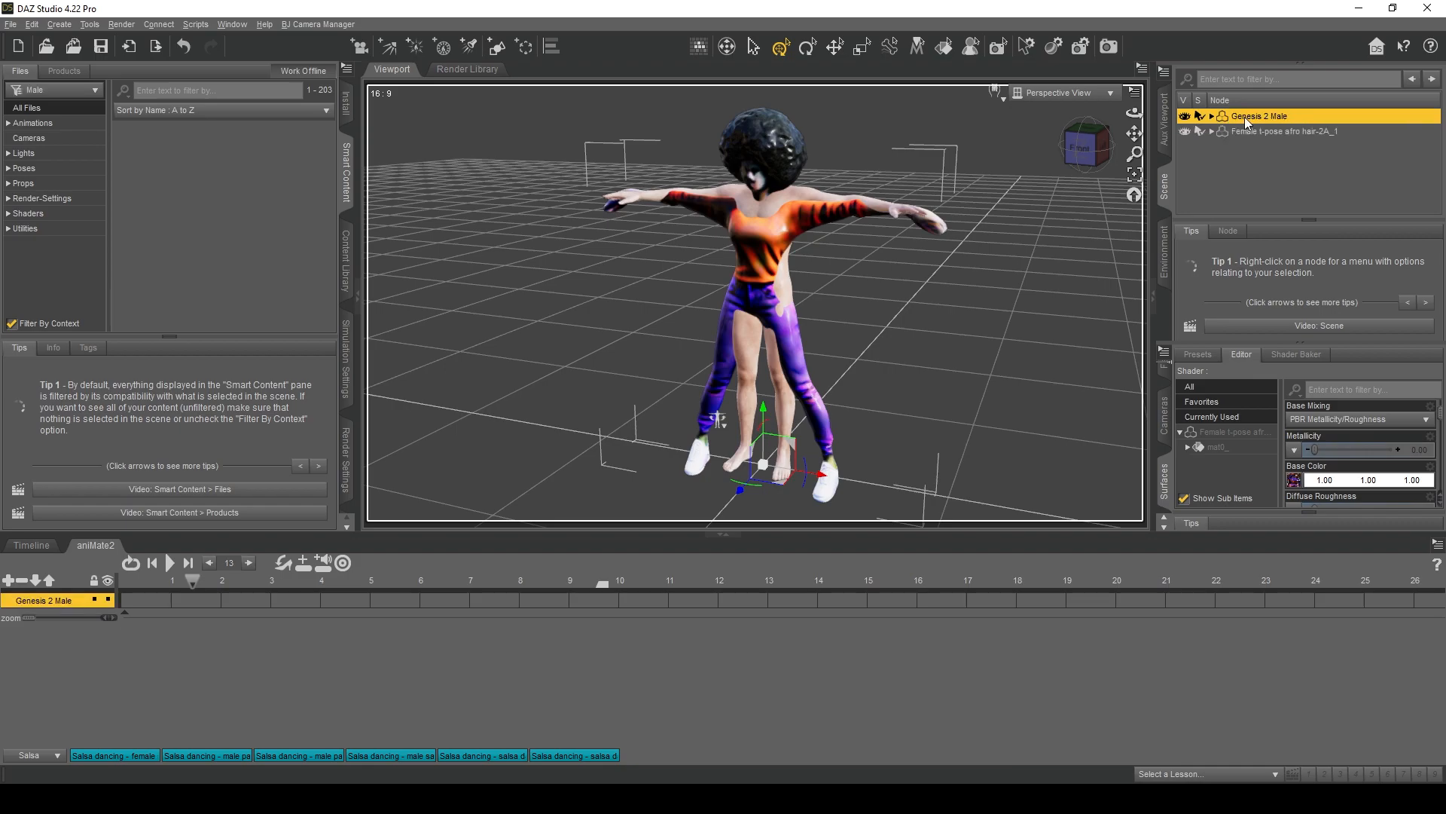
pyautogui.rightClick(1244, 116)
pyautogui.click(1268, 143)
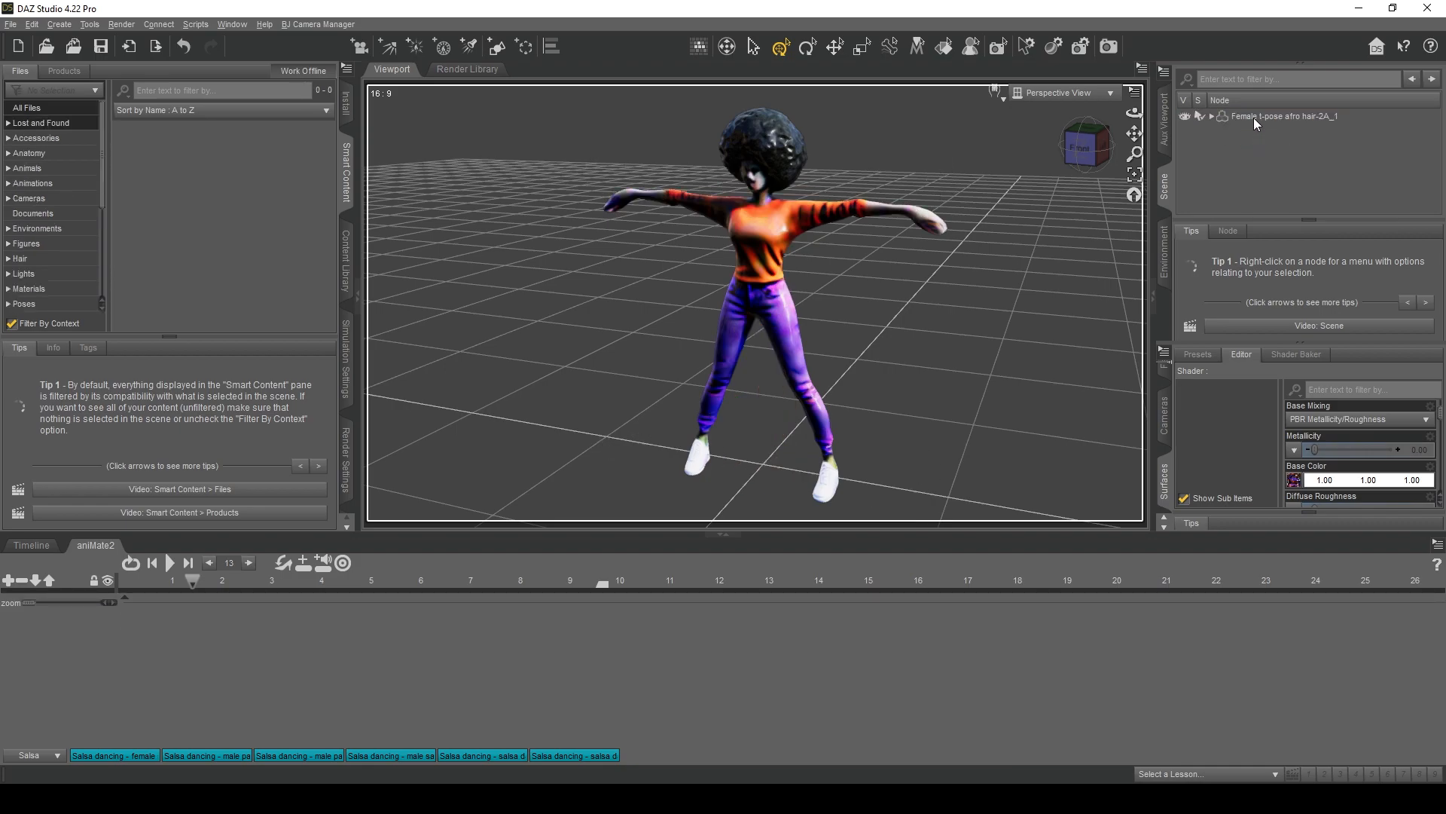
# Create an aniMate2 track for the Female t-pose afro hair-2A_1 figure and preview the female salsa dancing aniBlock on it
pyautogui.click(1253, 117)
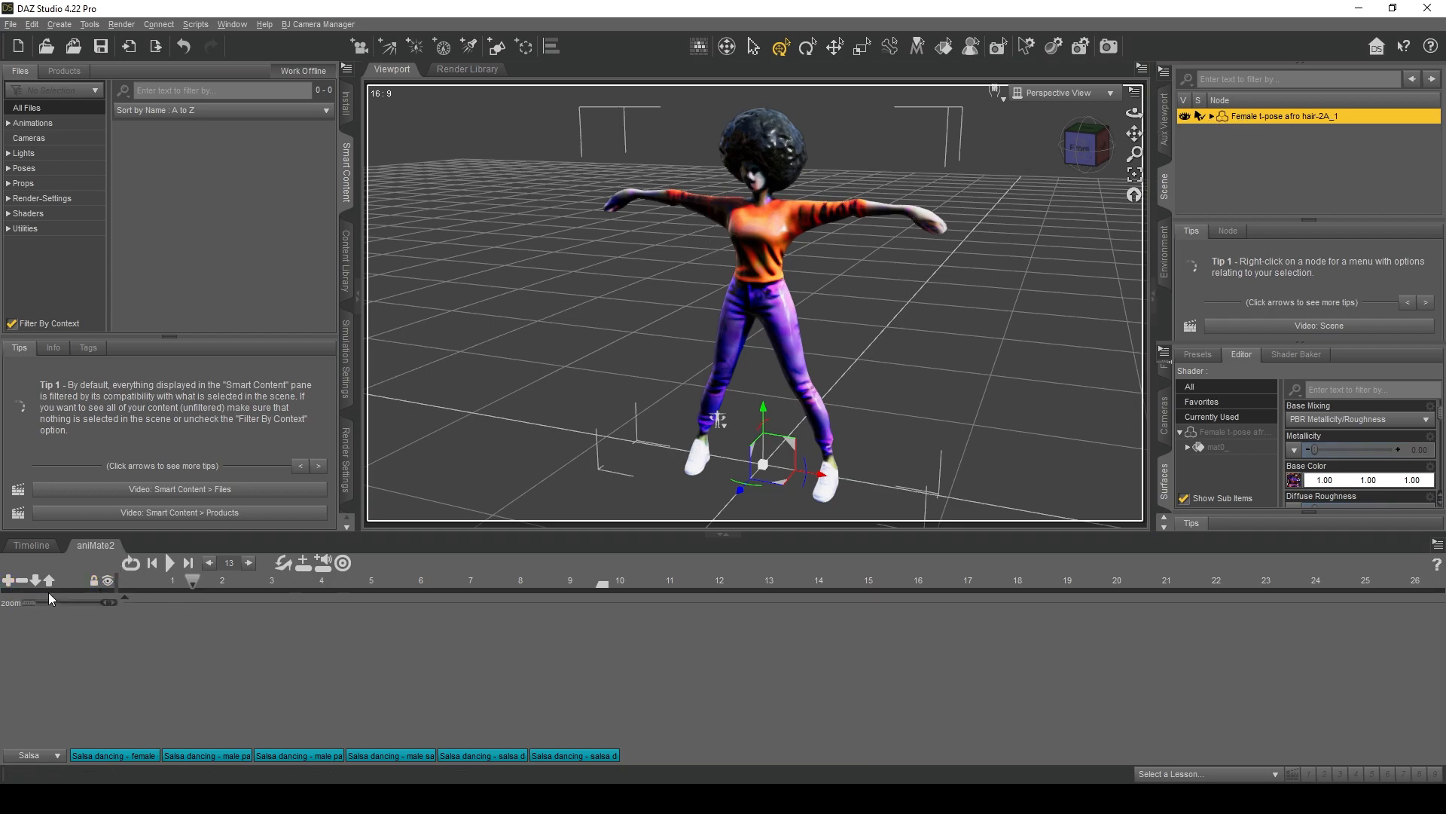
pyautogui.click(9, 581)
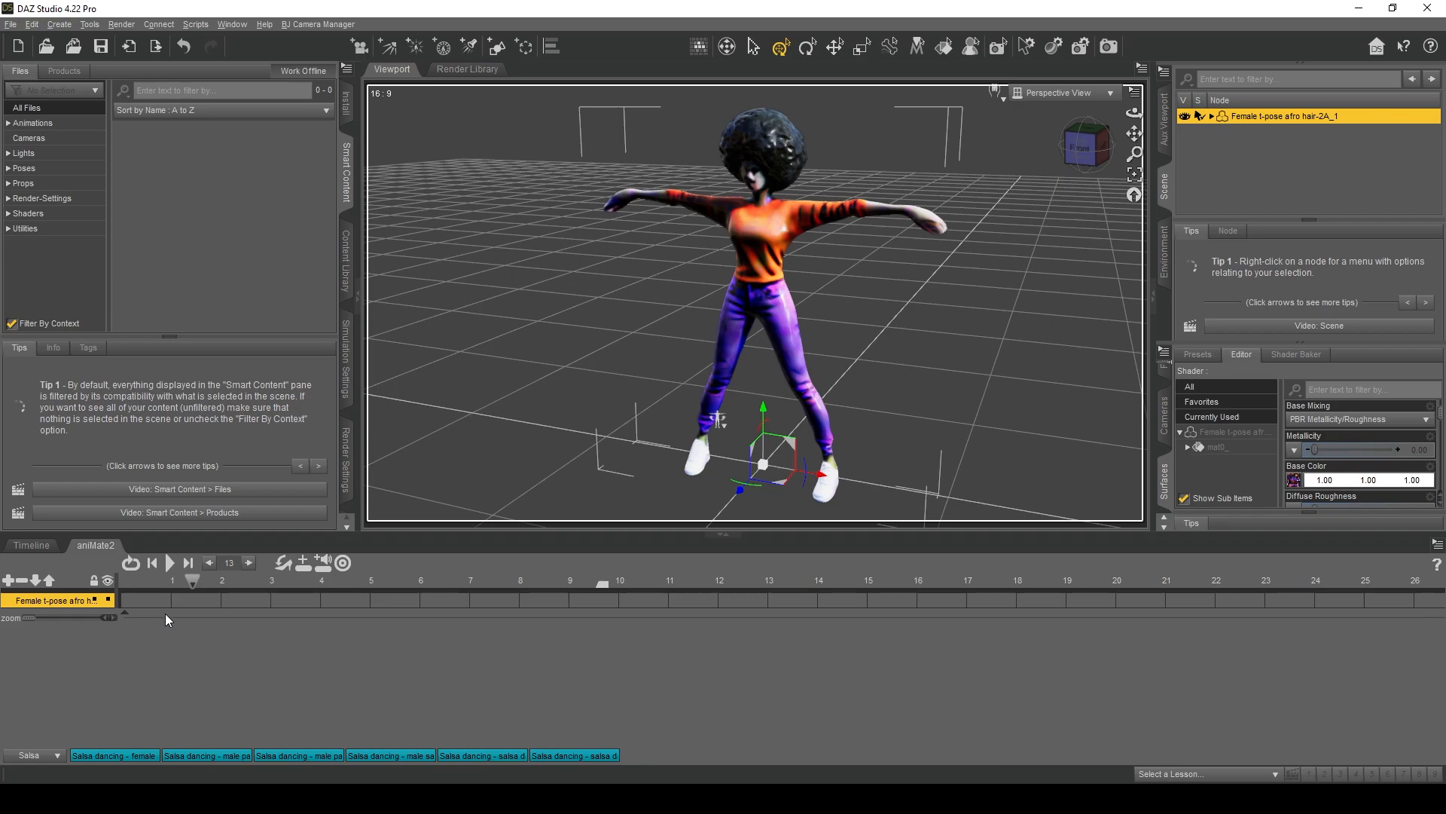
pyautogui.moveTo(101, 755)
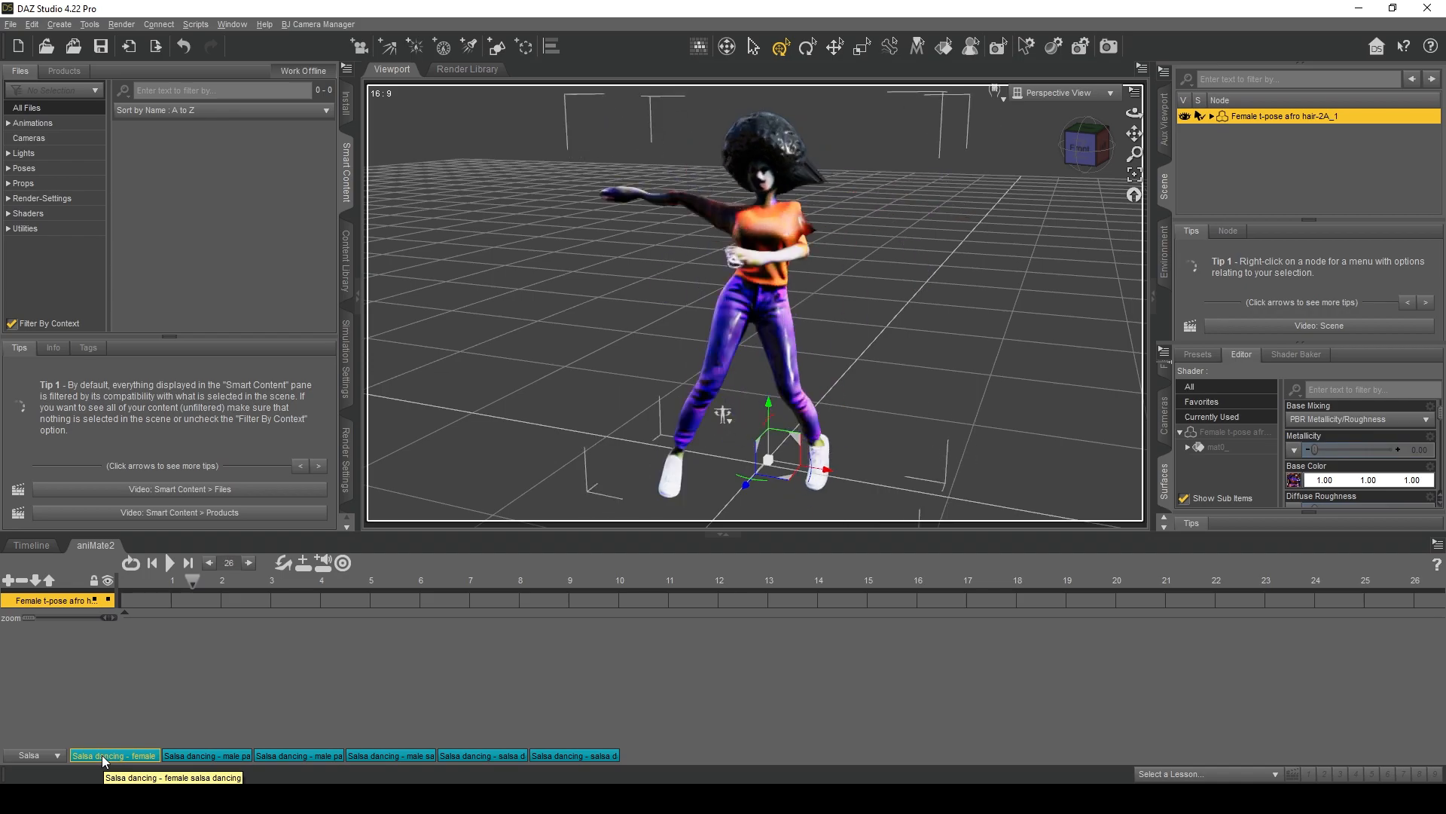
# Switch the aniBlock category to Bellydance and preview the second belly dancing block on the rigged mesh
pyautogui.click(55, 756)
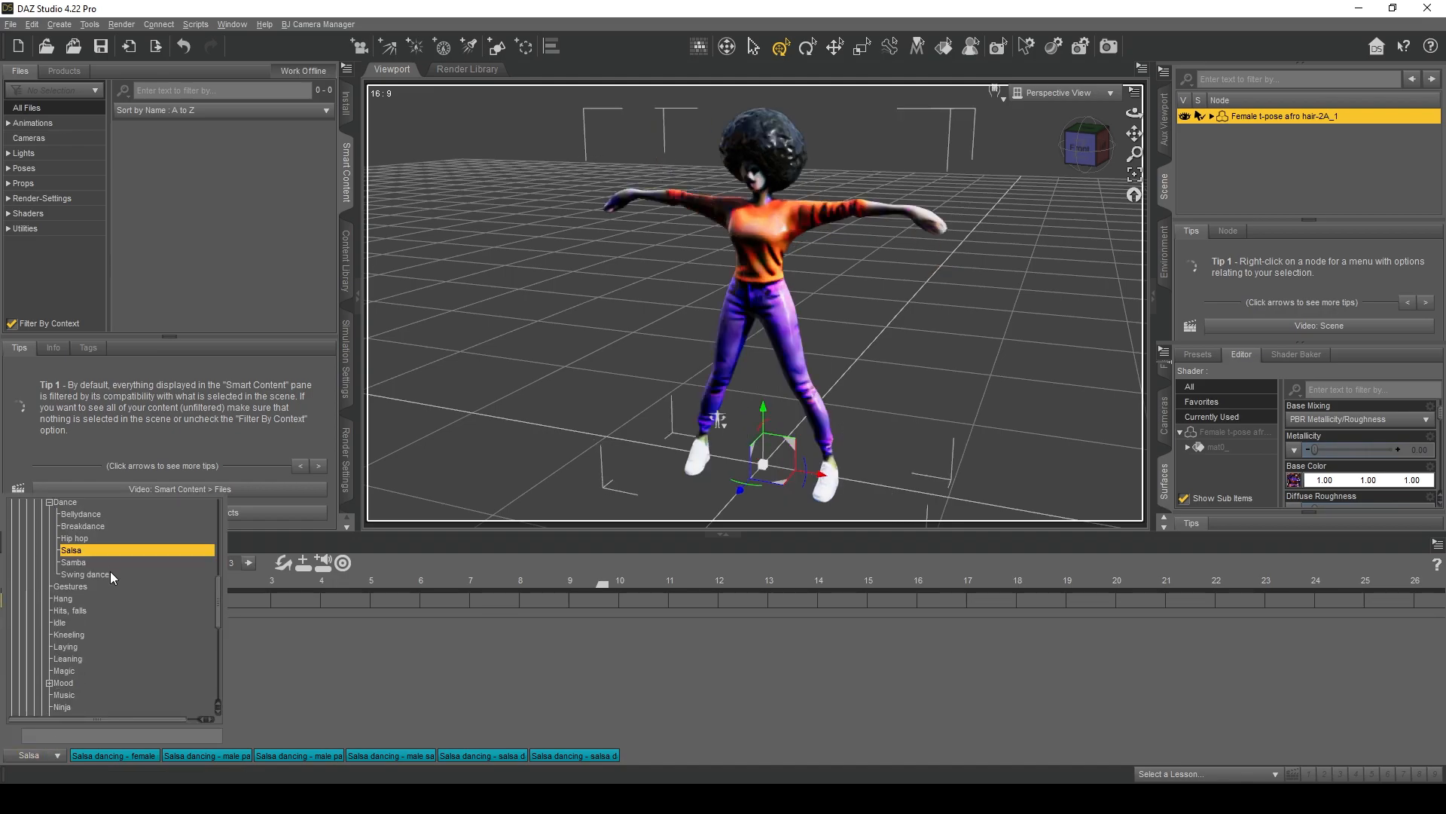
pyautogui.click(97, 513)
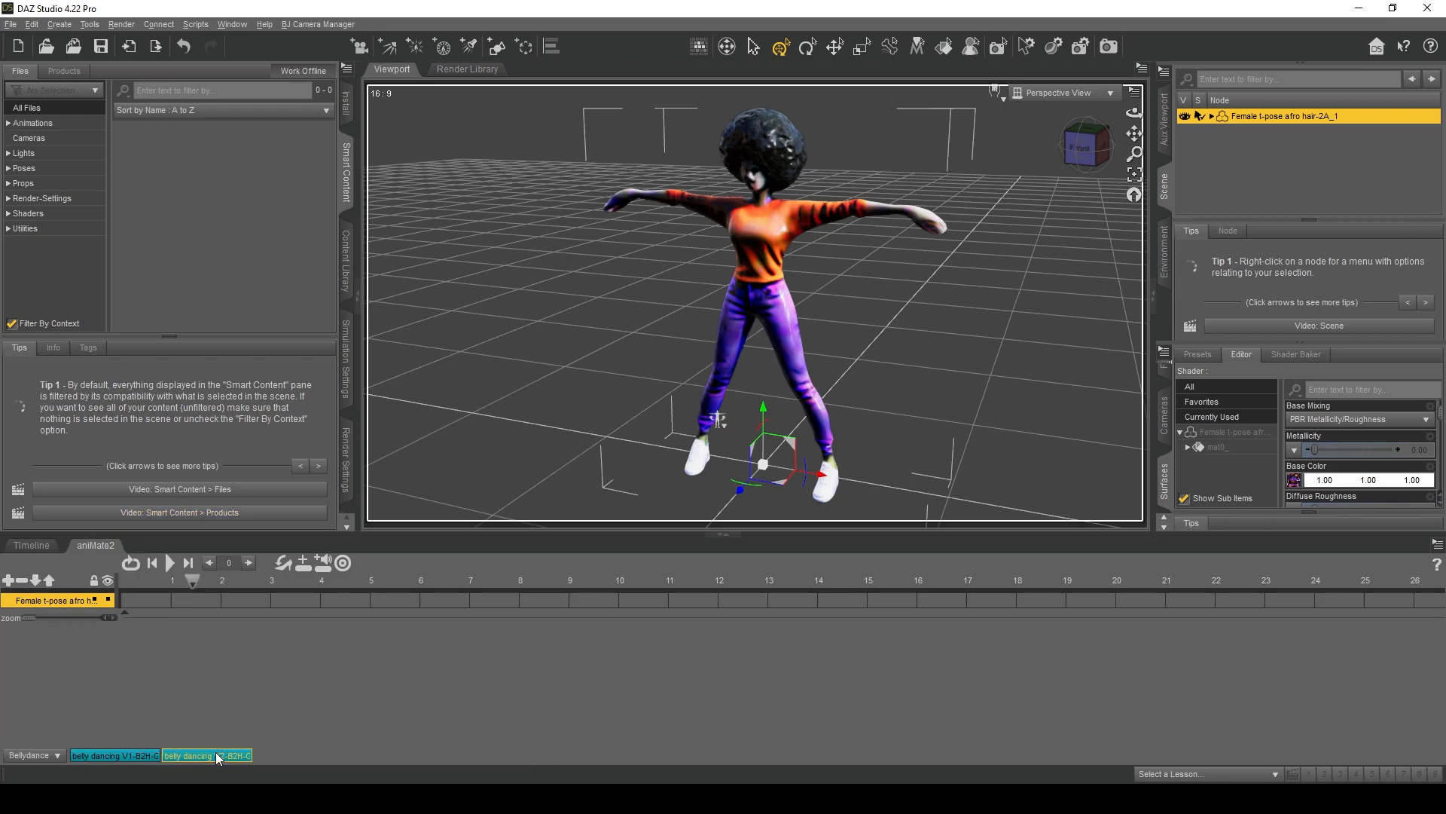
pyautogui.moveTo(216, 753)
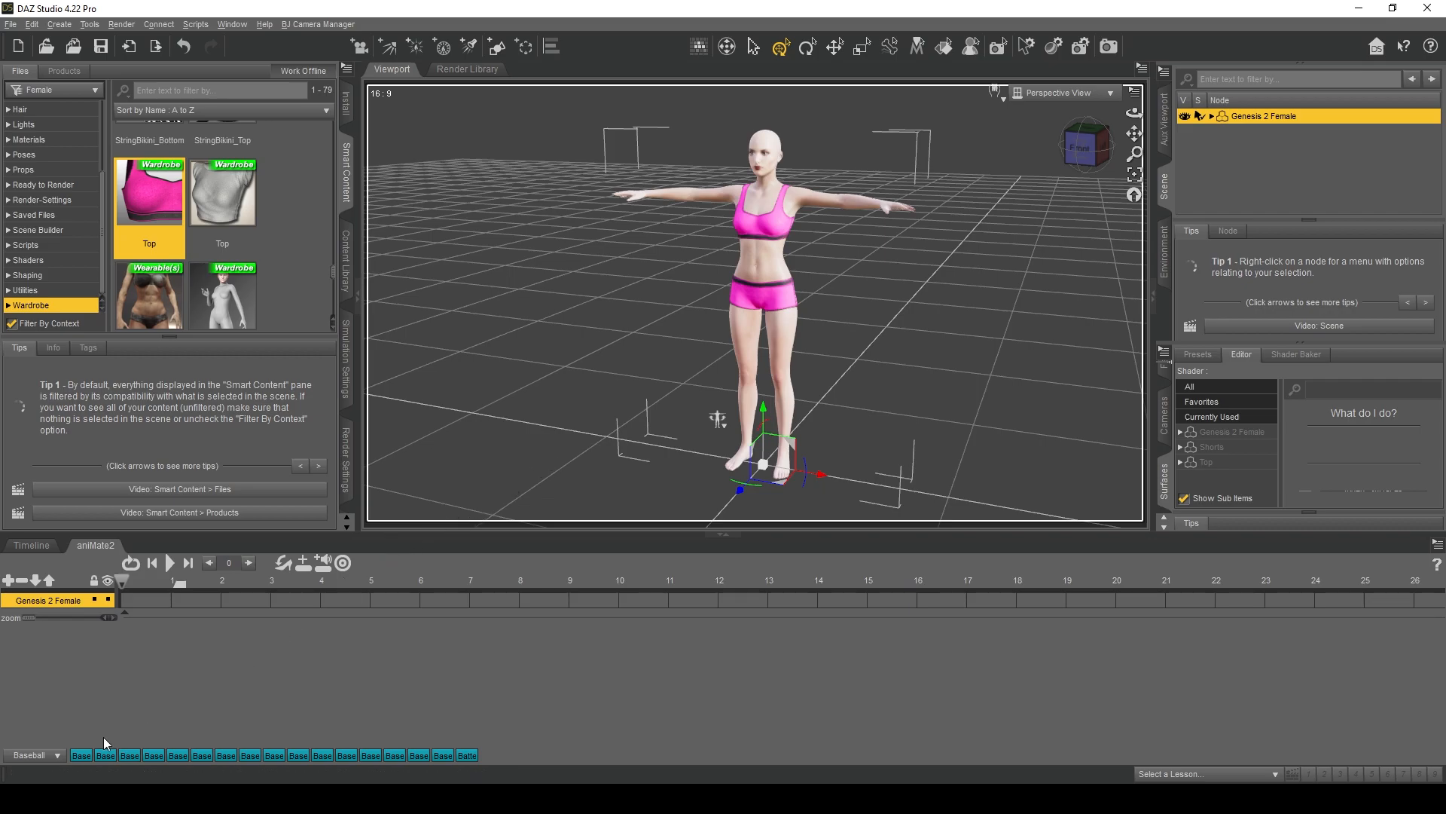
# Fill the Genesis 2 Female track with the baseball batter idle aniBlock followed directly by the Baseball -homerun -B2H-G2 aniBlock
pyautogui.moveTo(87, 756)
pyautogui.moveTo(122, 598); pyautogui.dragTo(123, 599)
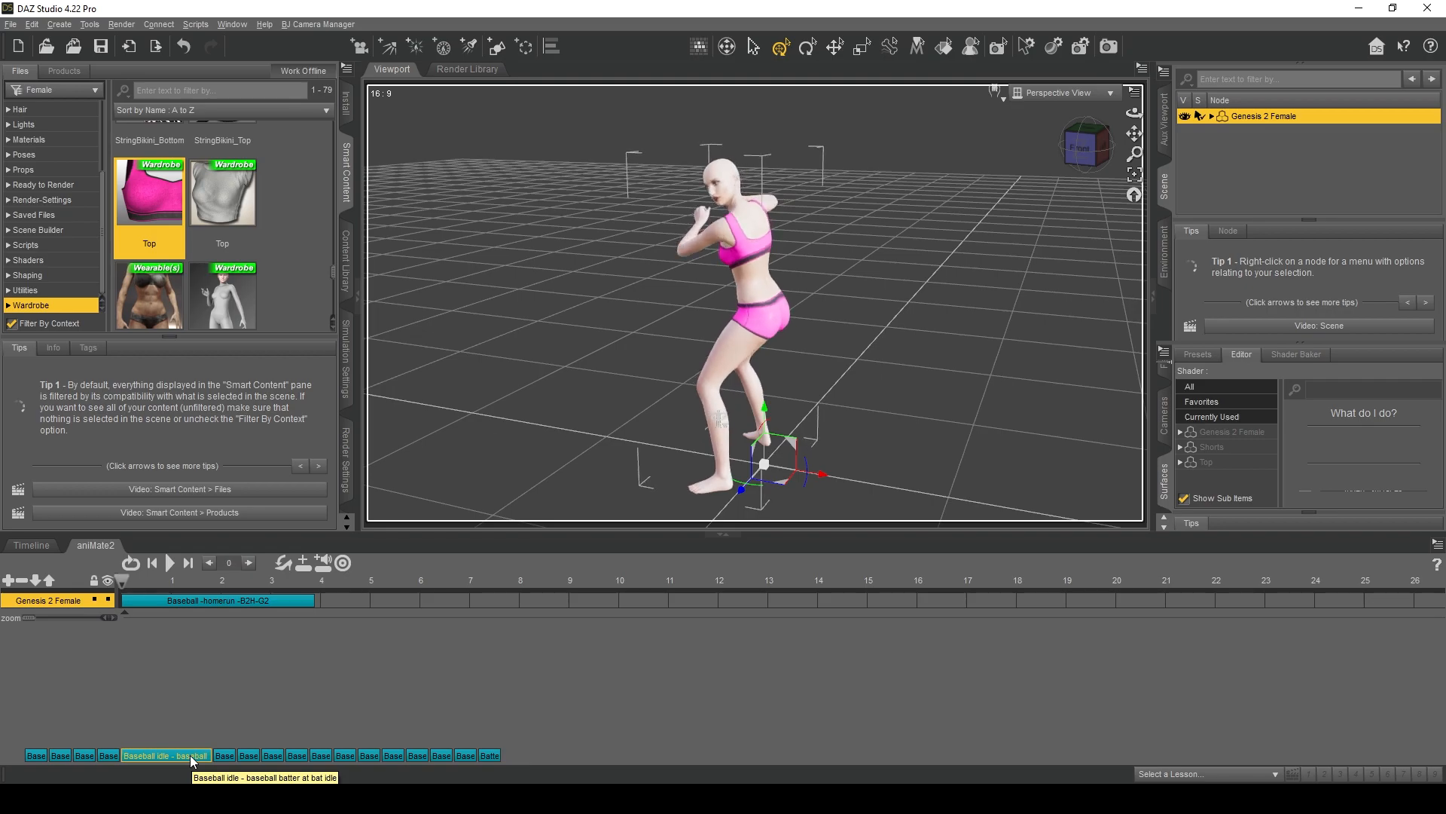
pyautogui.moveTo(337, 618)
pyautogui.mouseDown()
pyautogui.moveTo(315, 608)
pyautogui.moveTo(325, 601)
pyautogui.moveTo(131, 599)
pyautogui.mouseUp()
pyautogui.moveTo(319, 601); pyautogui.dragTo(214, 595)
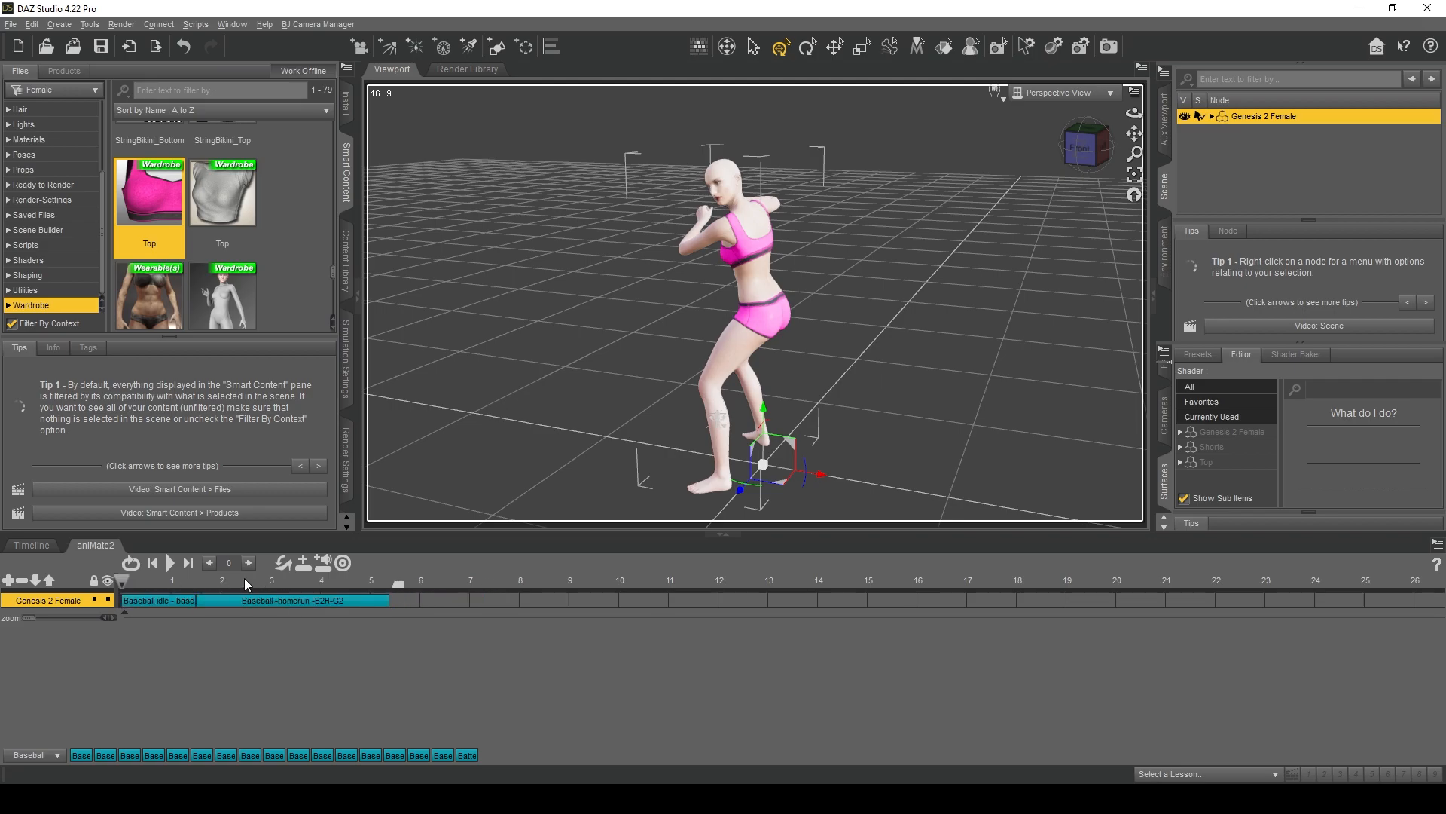
# Play the baseball idle and homerun sequence to examine the transition between the two aniBlocks, and stop playback
pyautogui.click(169, 563)
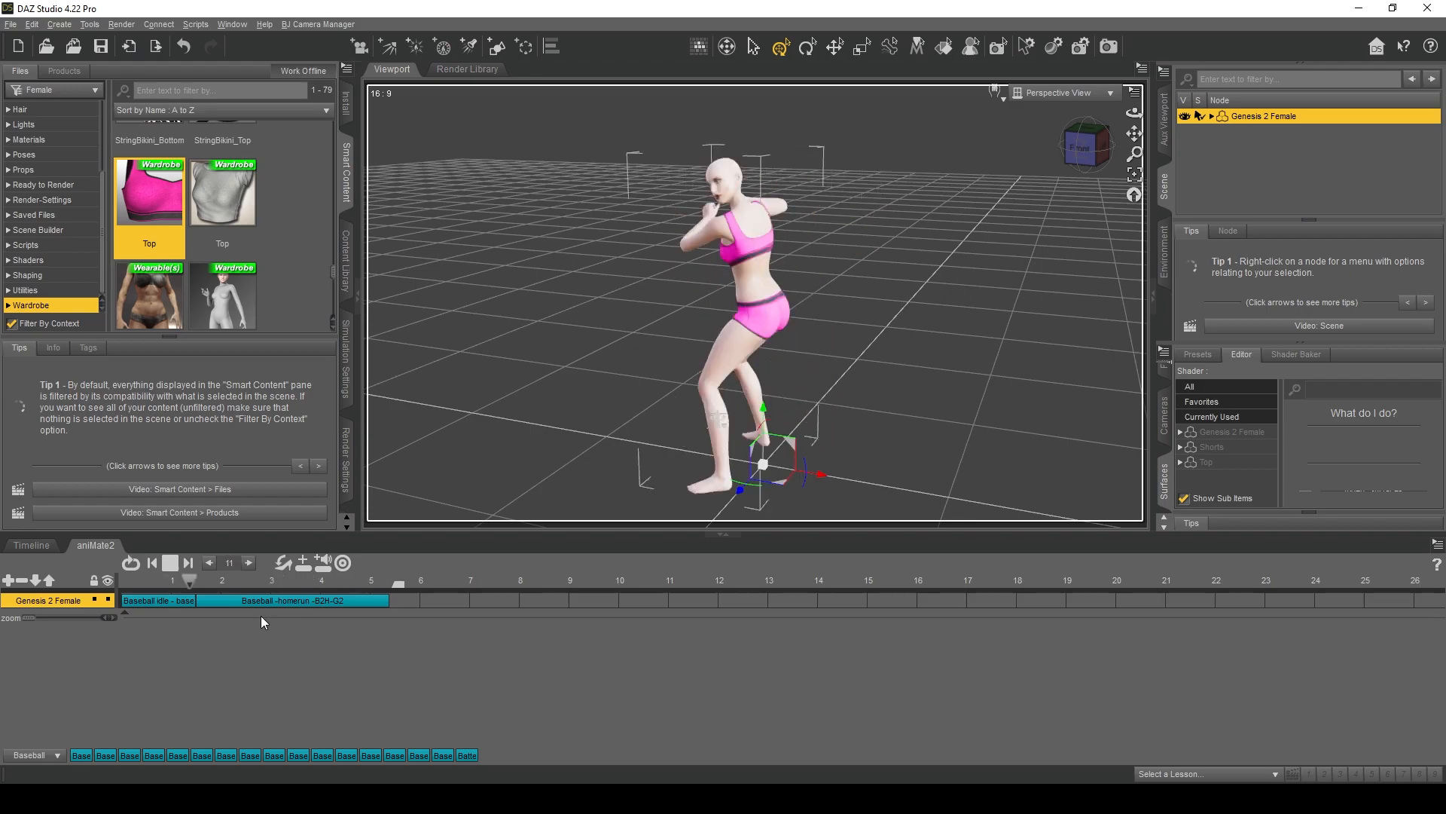
pyautogui.click(203, 598)
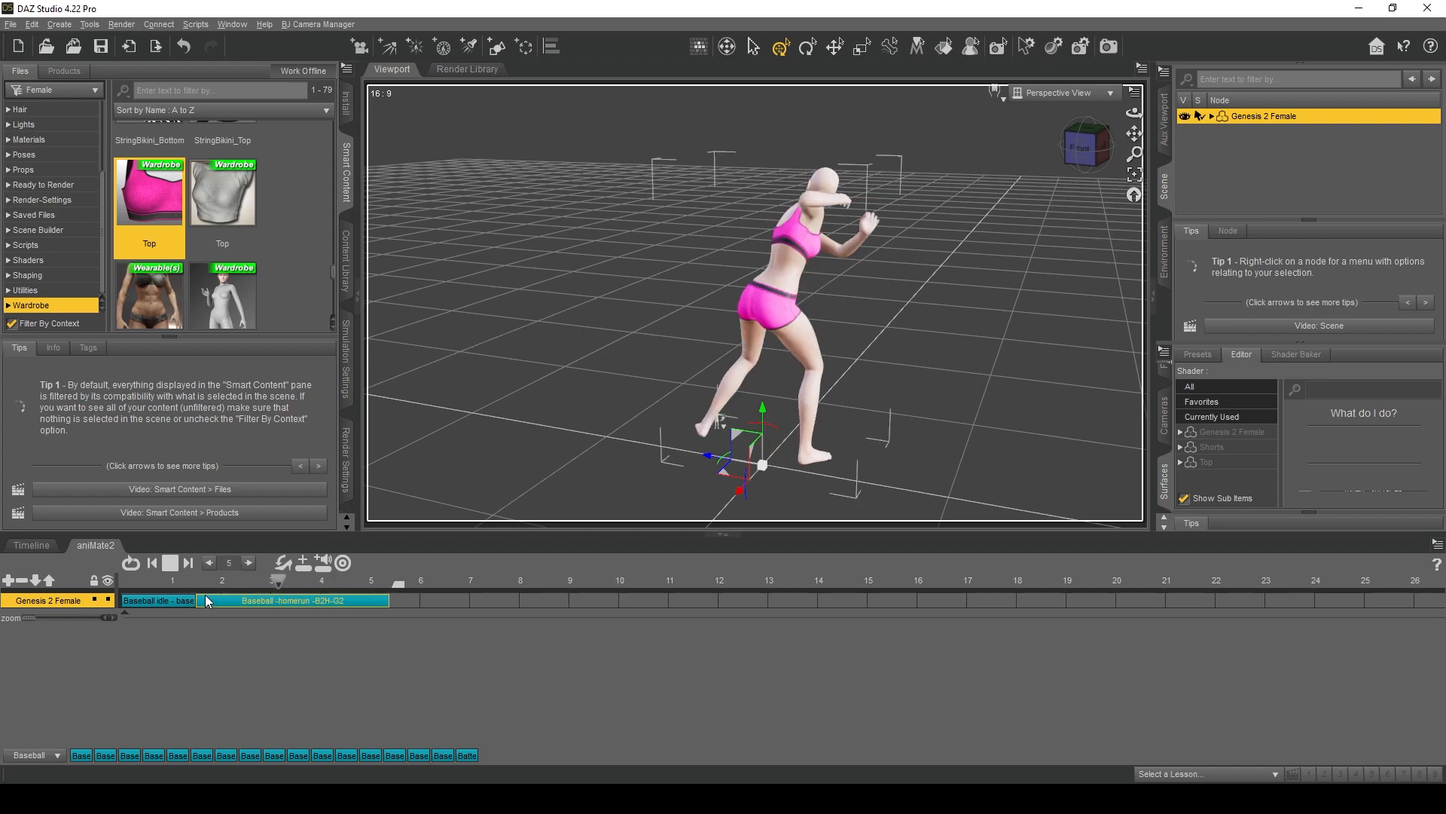
pyautogui.click(169, 564)
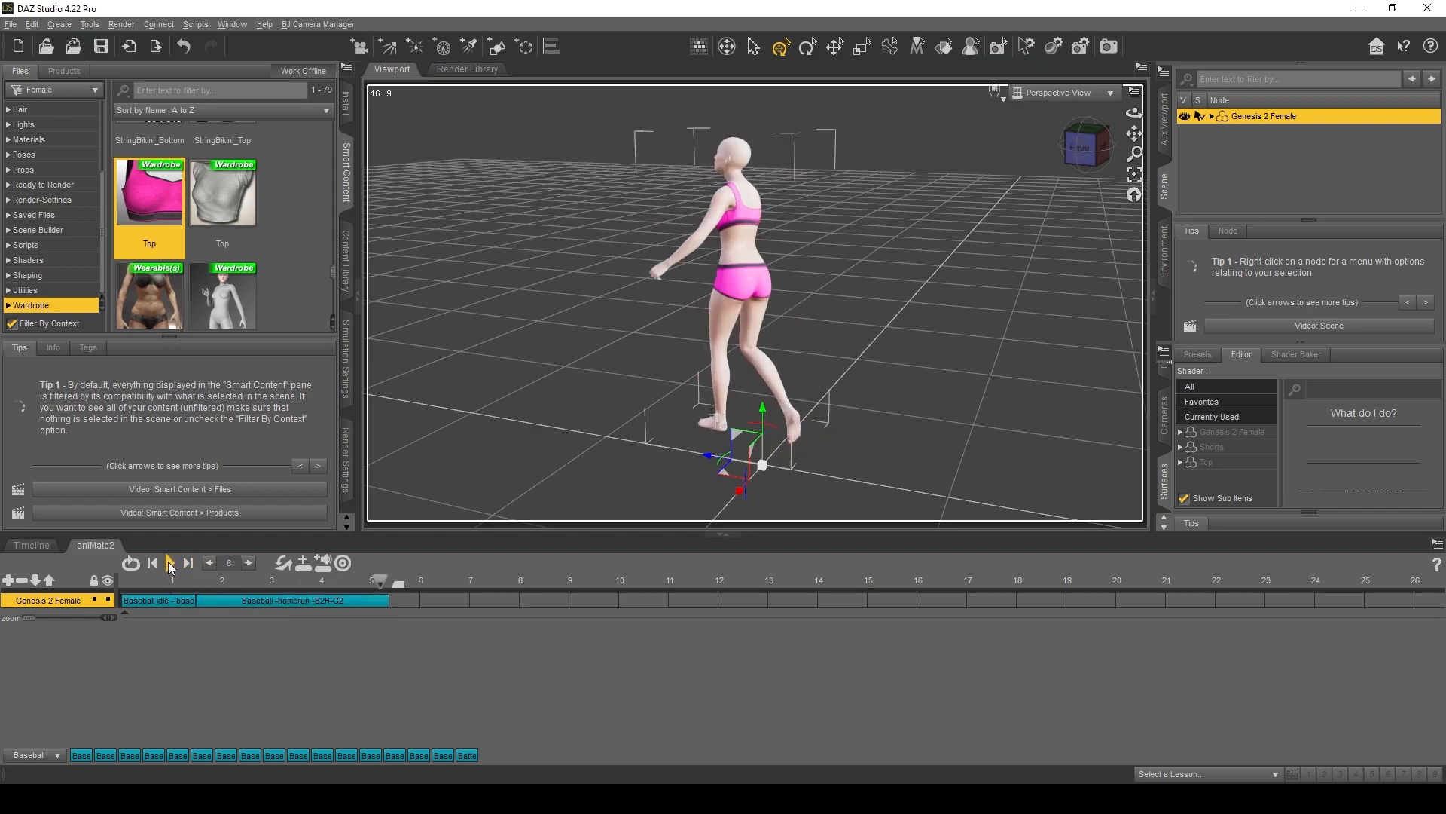
# Set the transition alignment of the homerun aniBlock to Off and replay the sequence from the start
pyautogui.click(259, 601)
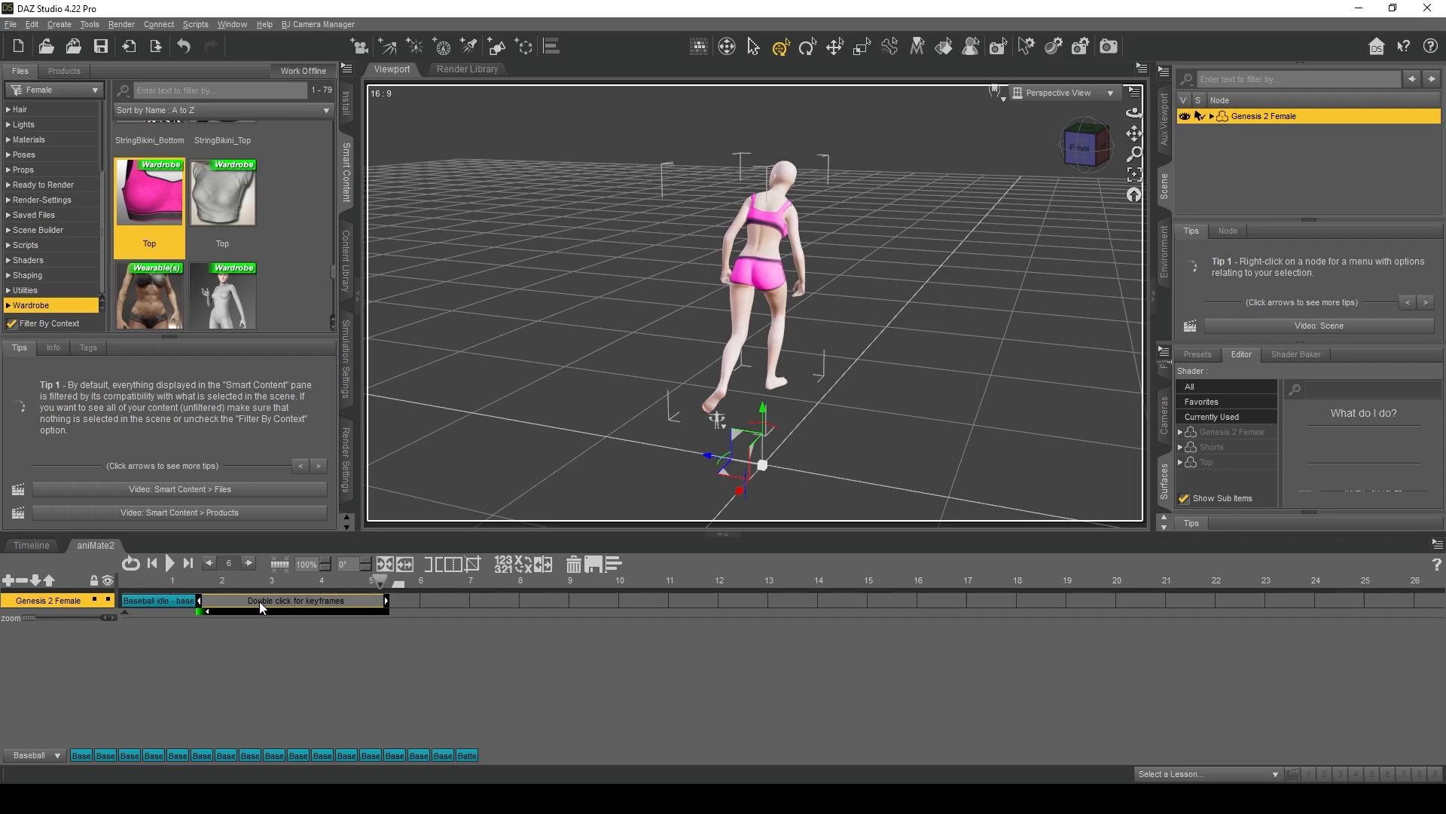
pyautogui.click(384, 565)
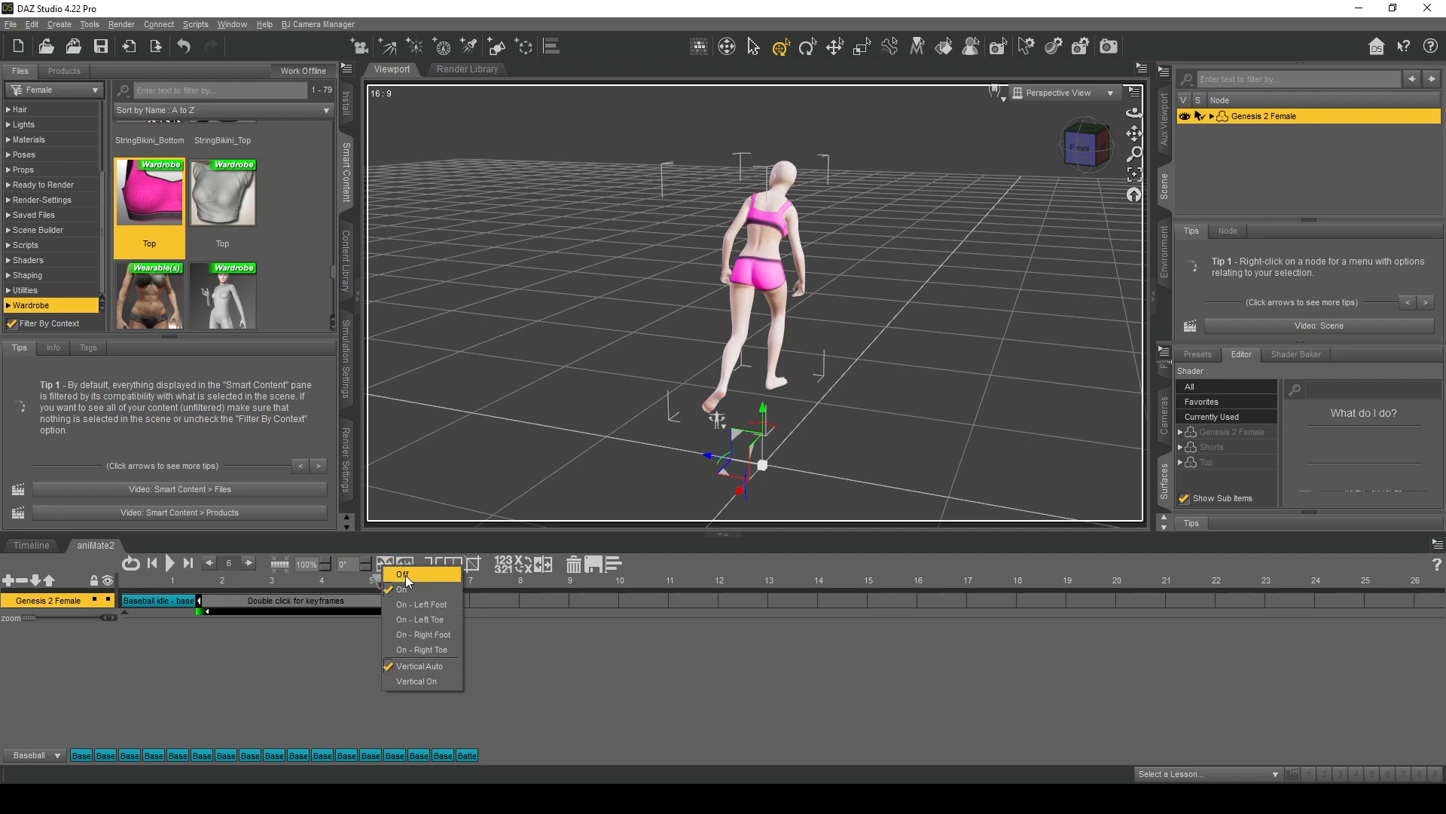
pyautogui.click(404, 575)
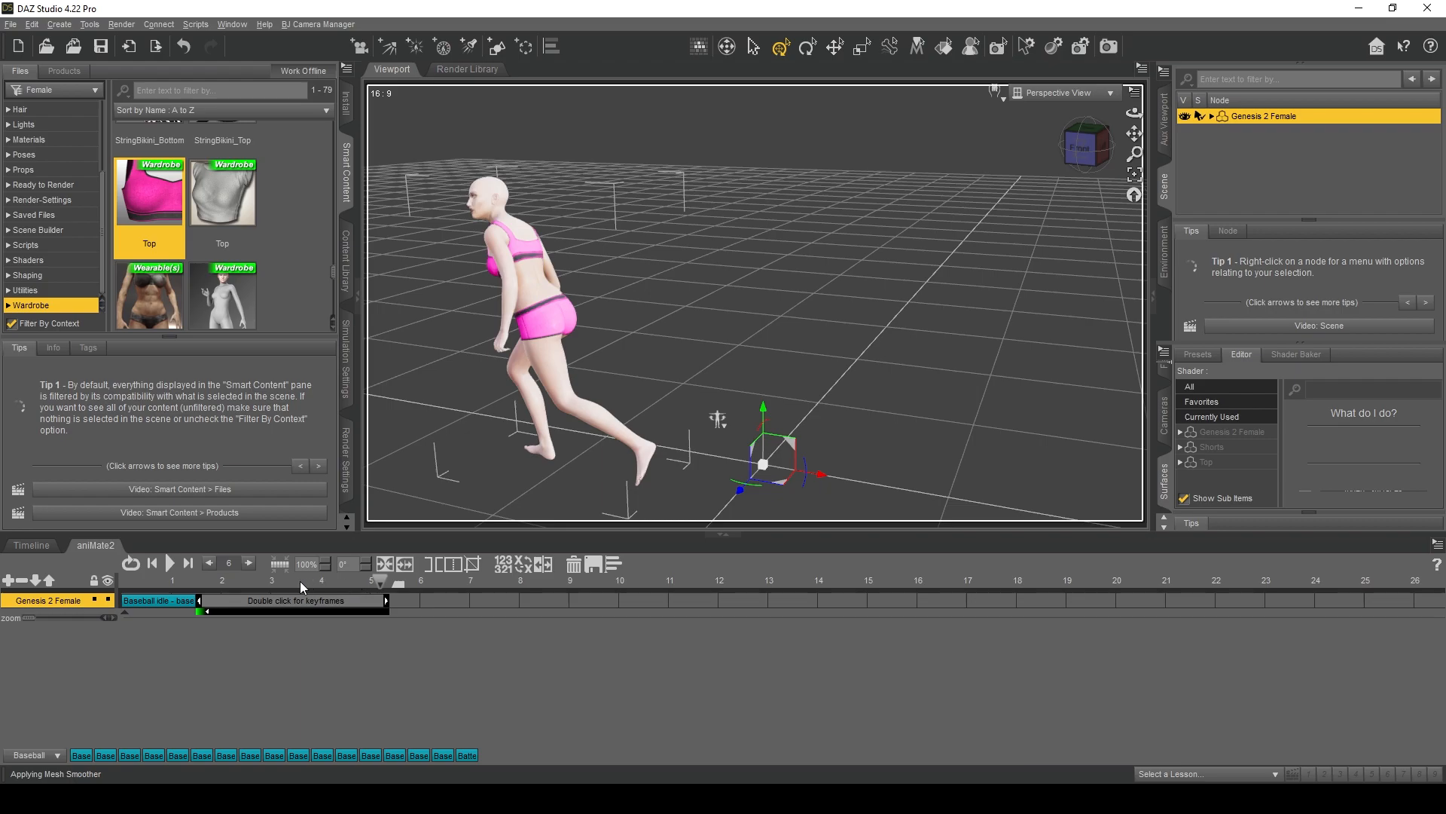
pyautogui.click(154, 564)
pyautogui.click(170, 563)
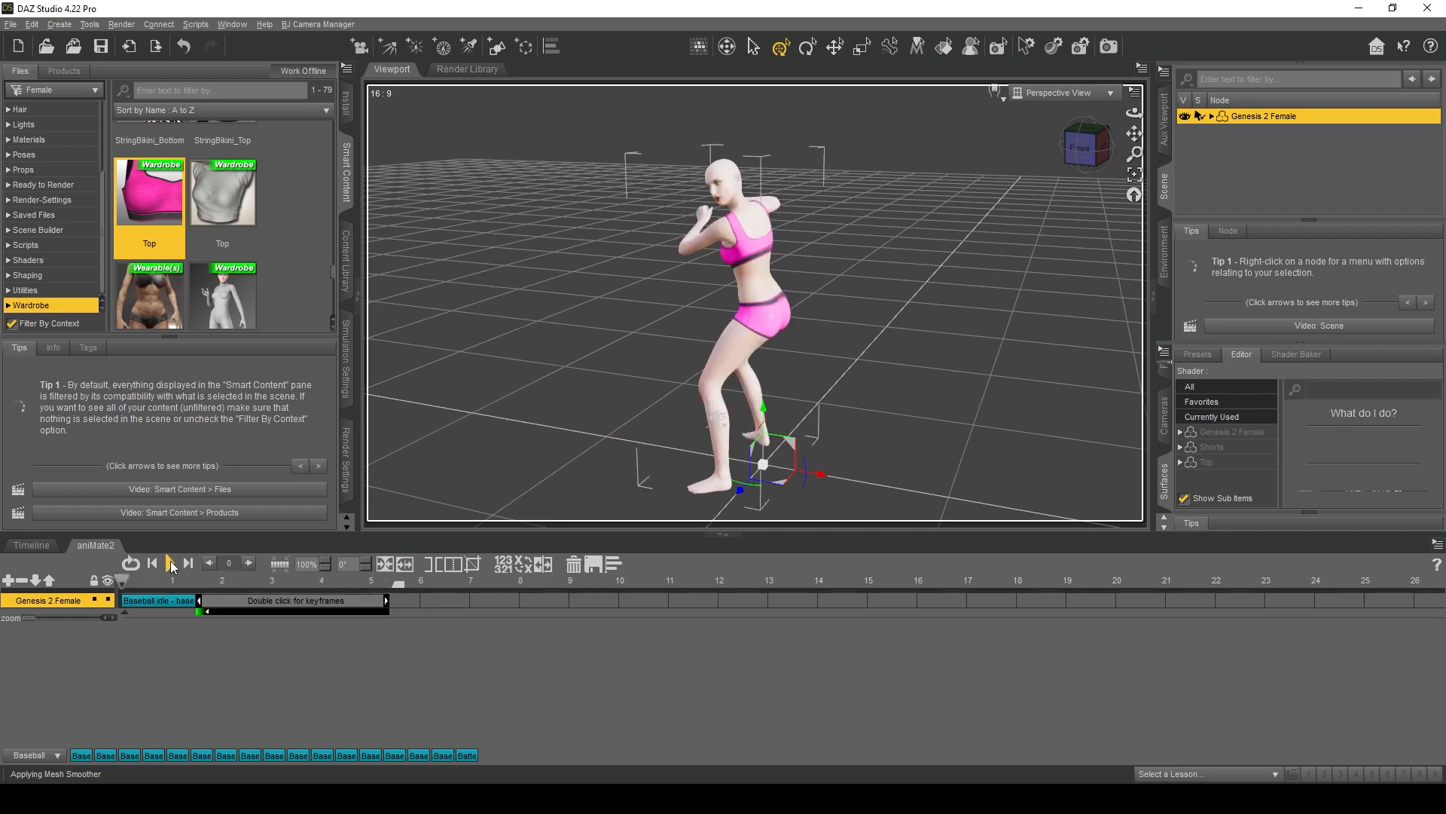